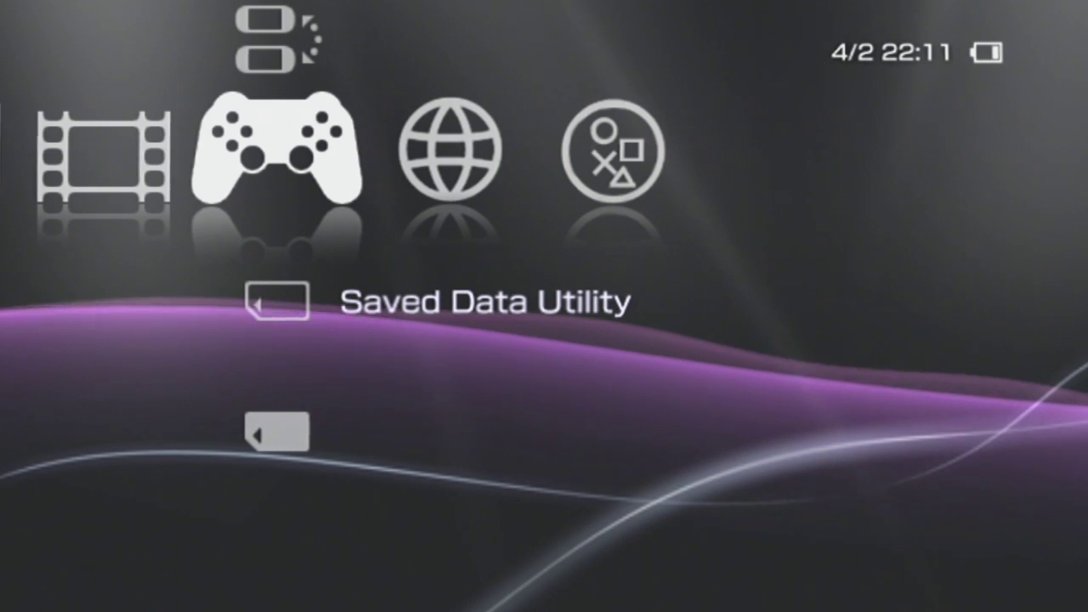
- On the PSP, browse the Memory Stick game category list, then close it
{"action": "key", "text": "Down"}
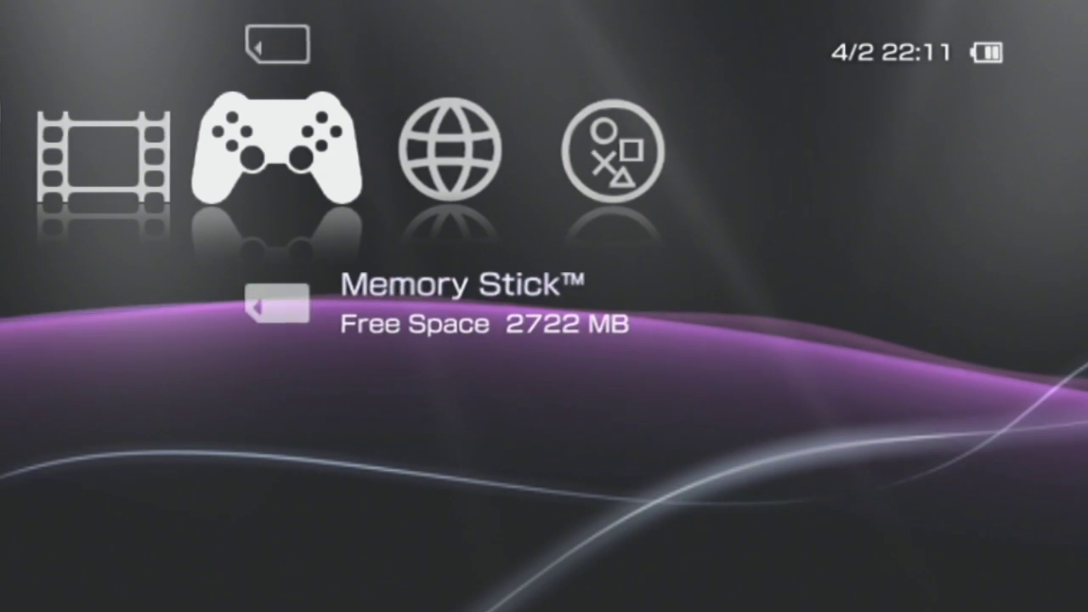
{"action": "key", "text": "s"}
{"action": "key", "text": "Down"}
{"action": "key", "text": "Down"}
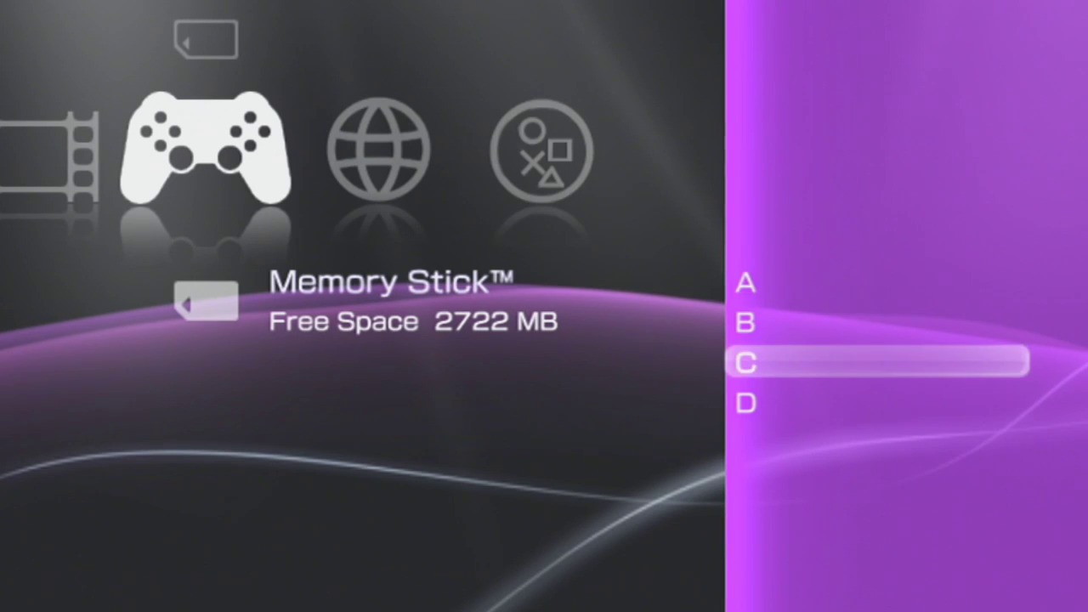
{"action": "key", "text": "Down"}
{"action": "key", "text": "Down"}
{"action": "key", "text": "Down"}
{"action": "key", "text": "Down"}
{"action": "key", "text": "Down"}
{"action": "key", "text": "Down"}
{"action": "key", "text": "Down"}
{"action": "key", "text": "Down"}
{"action": "key", "text": "Down"}
{"action": "key", "text": "Down"}
{"action": "key", "text": "Up"}
{"action": "key", "text": "Up"}
{"action": "key", "text": "Up"}
{"action": "key", "text": "Up"}
{"action": "key", "text": "Up"}
{"action": "key", "text": "Up"}
{"action": "key", "text": "Up"}
{"action": "key", "text": "Up"}
{"action": "key", "text": "Up"}
{"action": "key", "text": "Up"}
{"action": "key", "text": "Up"}
{"action": "key", "text": "Up"}
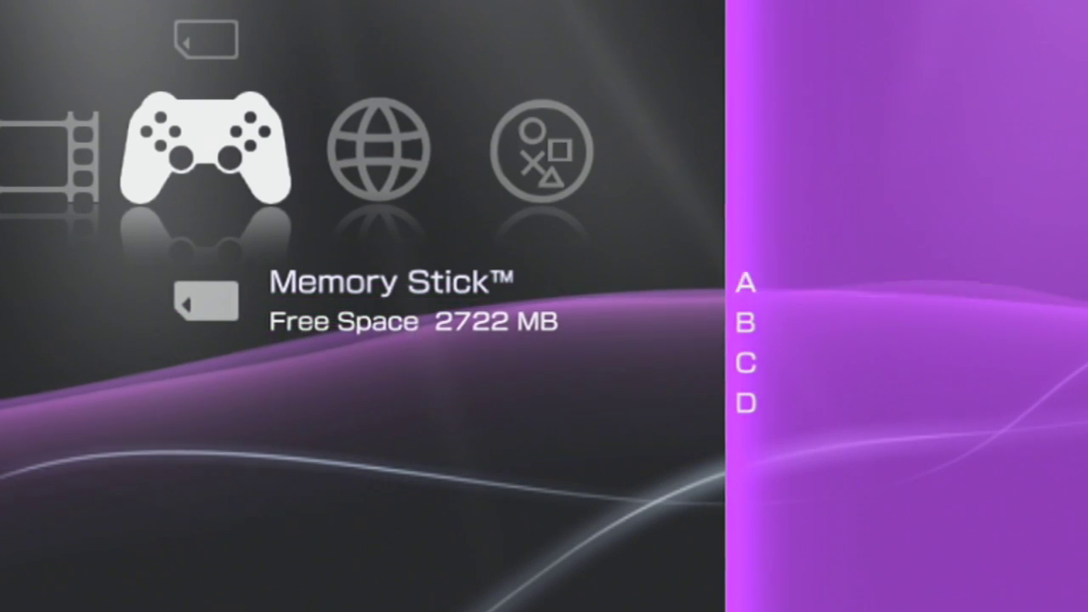
{"action": "key", "text": "x"}
- In PSP System Settings, keep Category mode set to Contextual menu
{"action": "key", "text": "Left"}
{"action": "key", "text": "Left"}
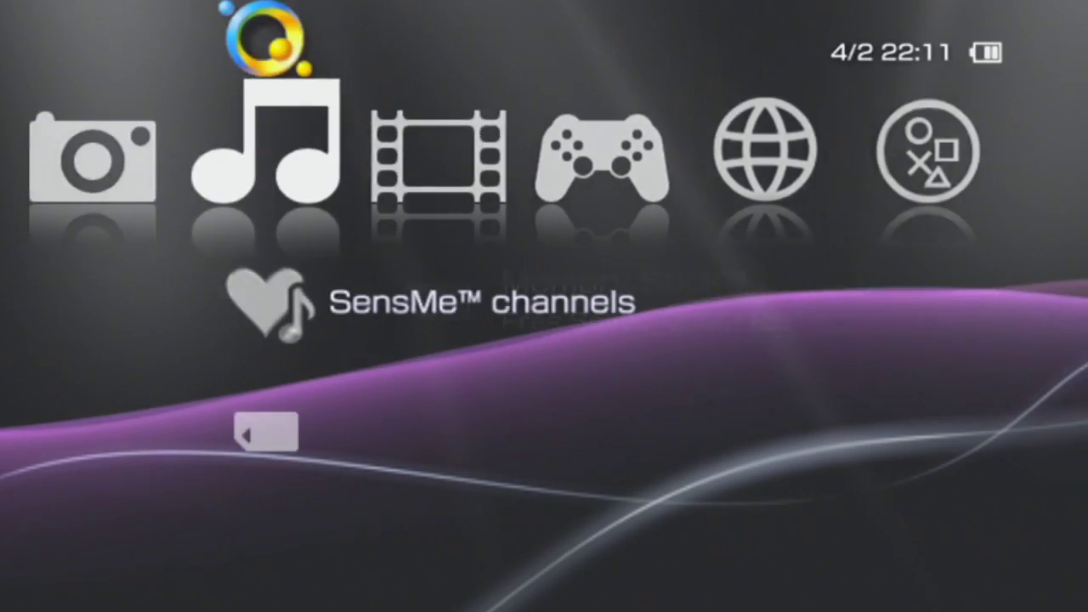
{"action": "key", "text": "Left"}
{"action": "key", "text": "Left"}
{"action": "key", "text": "Left"}
{"action": "key", "text": "Down"}
{"action": "key", "text": "Down"}
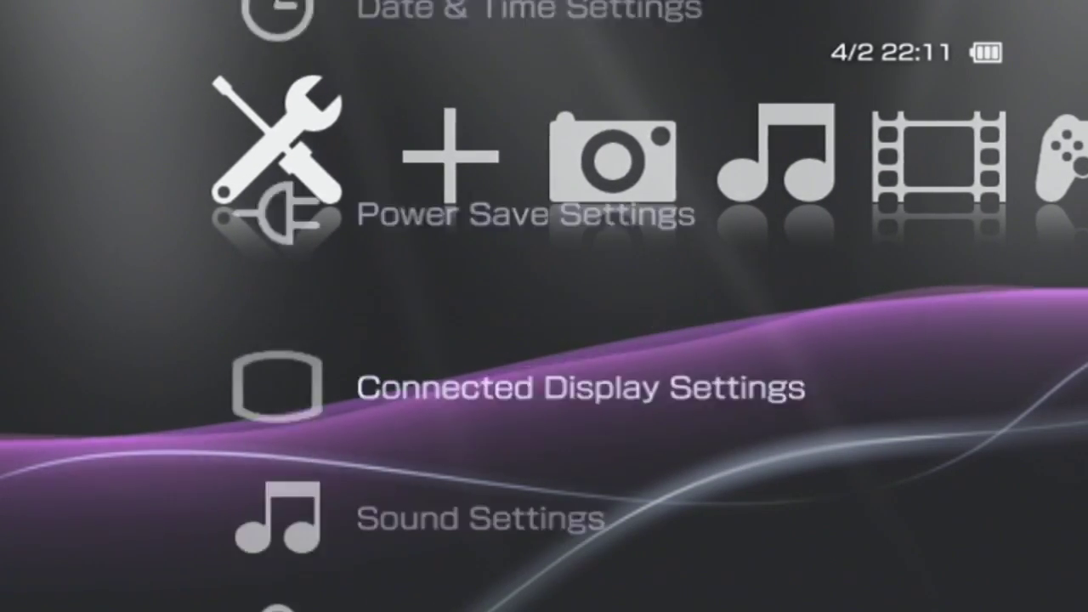
{"action": "key", "text": "Up"}
{"action": "key", "text": "Up"}
{"action": "key", "text": "Up"}
{"action": "key", "text": "Up"}
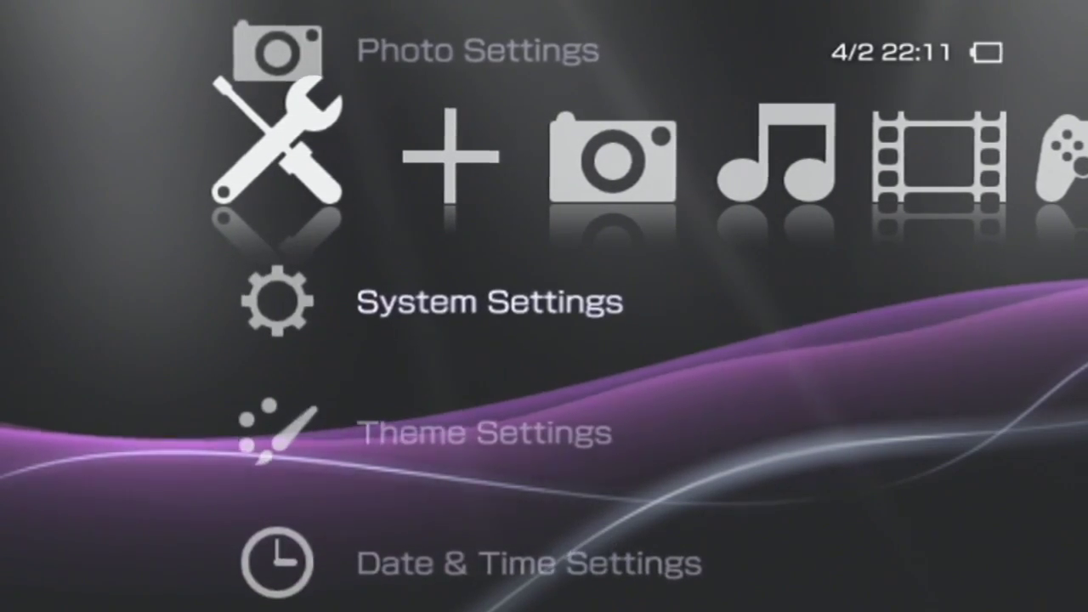
{"action": "key", "text": "x"}
{"action": "key", "text": "Up"}
{"action": "key", "text": "Up"}
{"action": "key", "text": "Up"}
{"action": "key", "text": "Up"}
{"action": "key", "text": "Up"}
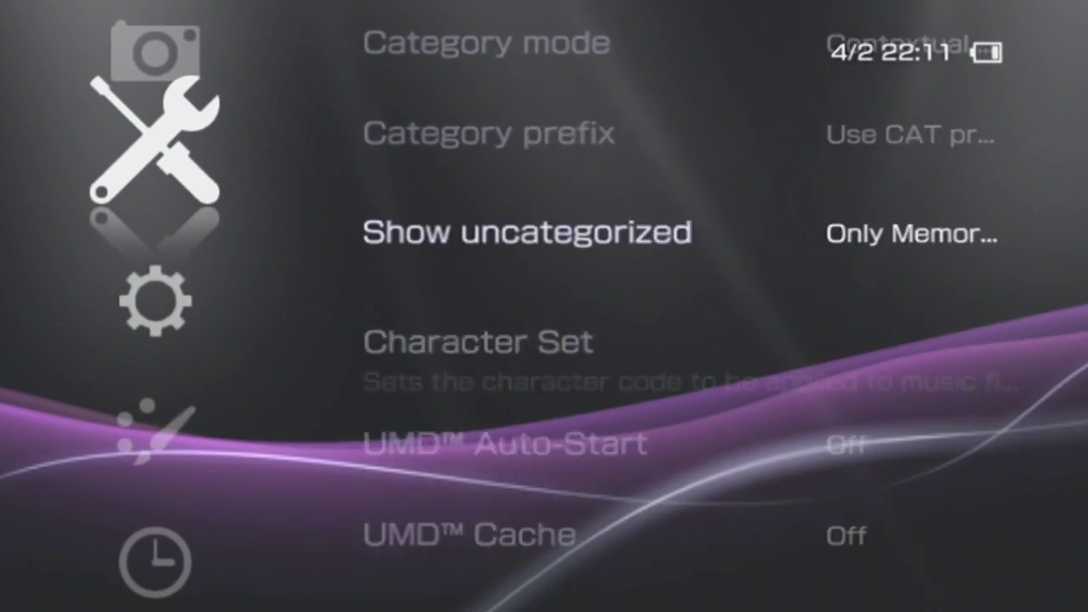
{"action": "key", "text": "Up"}
{"action": "key", "text": "Up"}
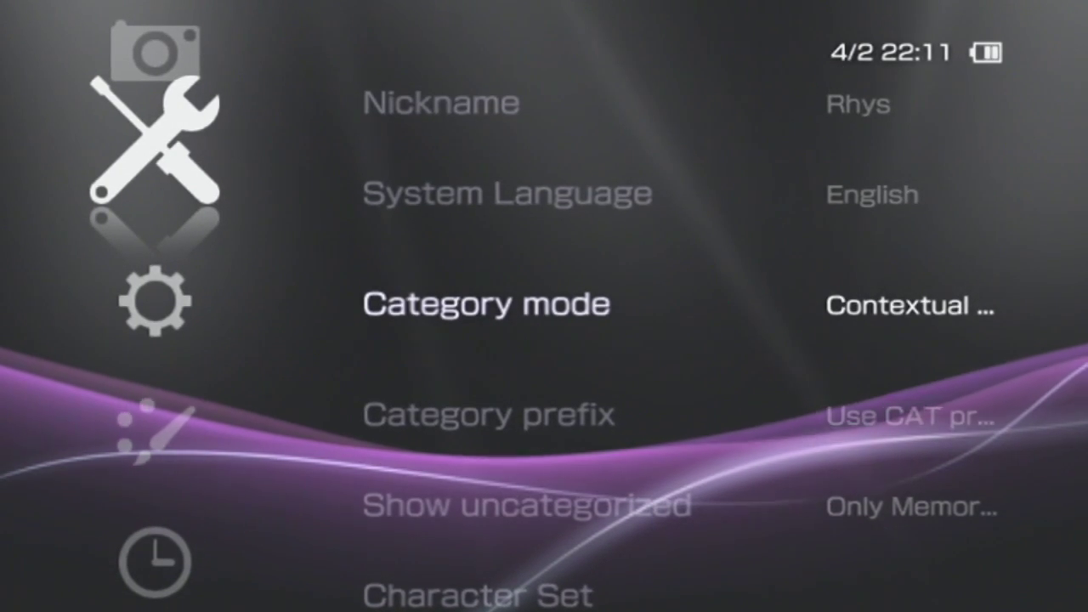
{"action": "key", "text": "x"}
{"action": "key", "text": "Up"}
{"action": "key", "text": "Down"}
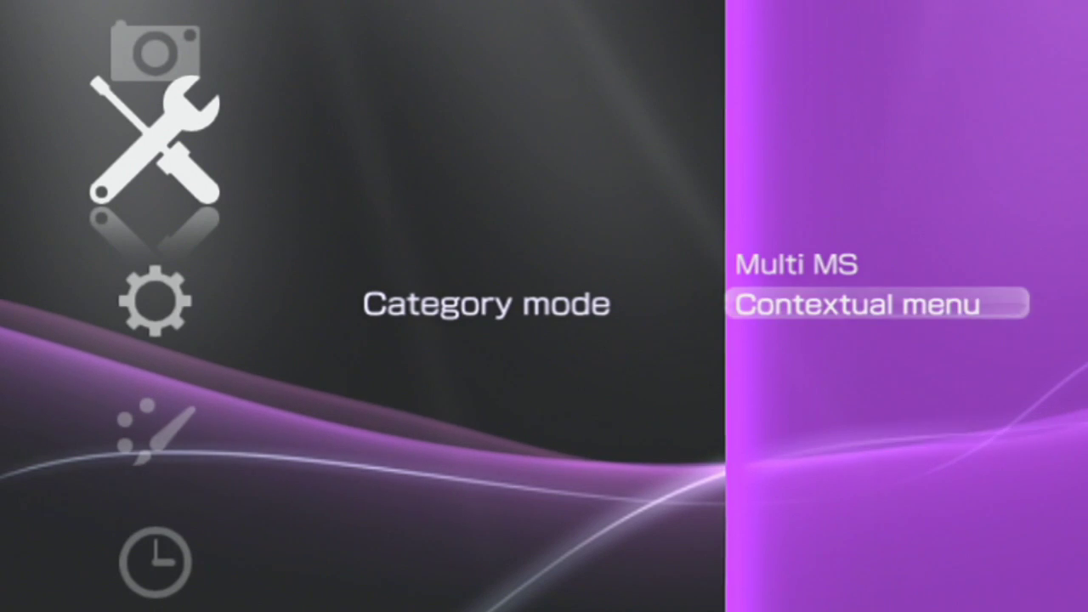
{"action": "key", "text": "x"}
- Keep Category prefix on Use CAT prefix and return to the Game column
{"action": "key", "text": "Down"}
{"action": "key", "text": "x"}
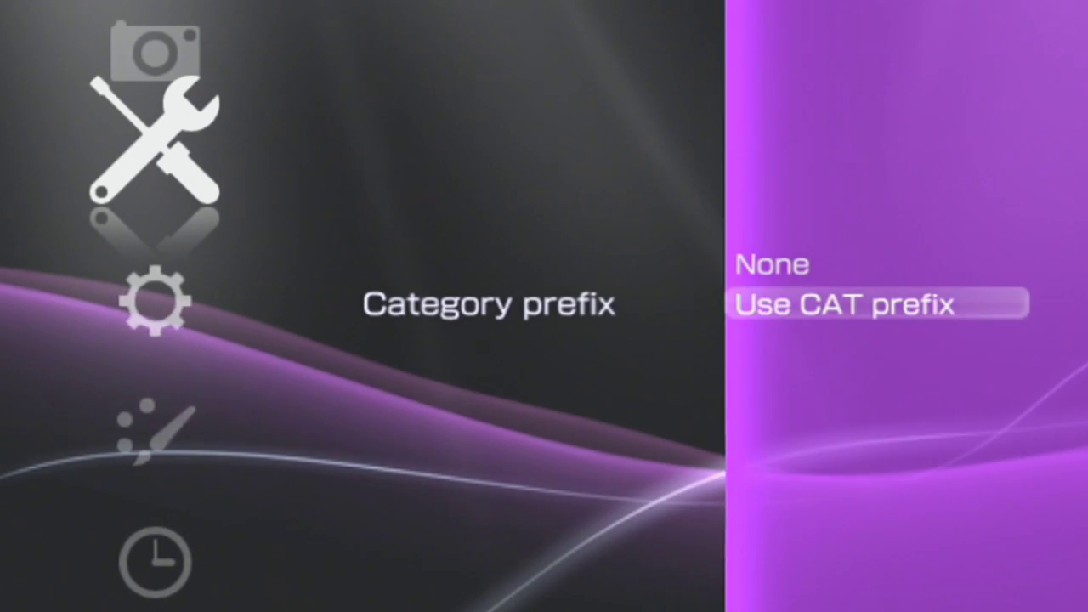
{"action": "key", "text": "x"}
{"action": "key", "text": "o"}
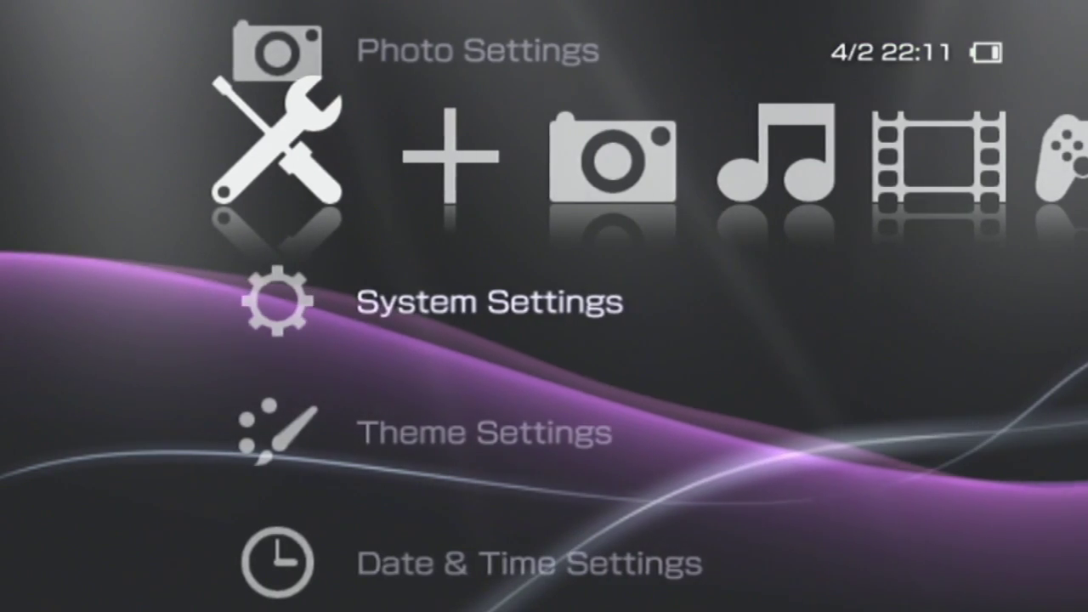
{"action": "key", "text": "Right"}
{"action": "key", "text": "Right"}
{"action": "key", "text": "Right"}
{"action": "key", "text": "Right"}
{"action": "key", "text": "Right"}
{"action": "key", "text": "Right"}
{"action": "key", "text": "Right"}
{"action": "key", "text": "Left"}
{"action": "key", "text": "Left"}
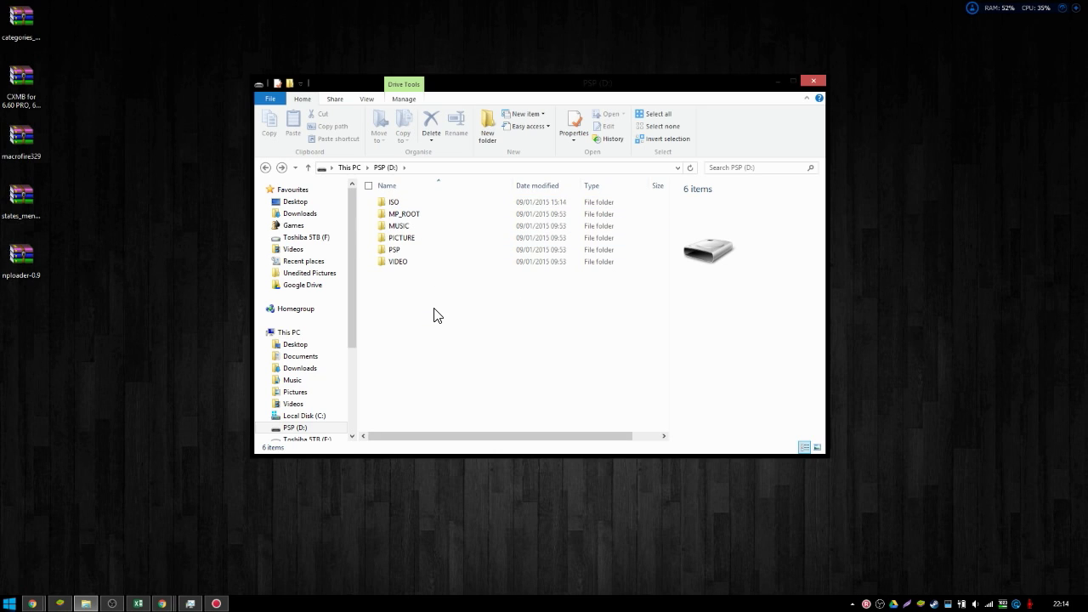
- Look inside the drive's PSP > THEME folder, then return to the PSP (D:) root
{"action": "double_click", "coordinate": [394, 251]}
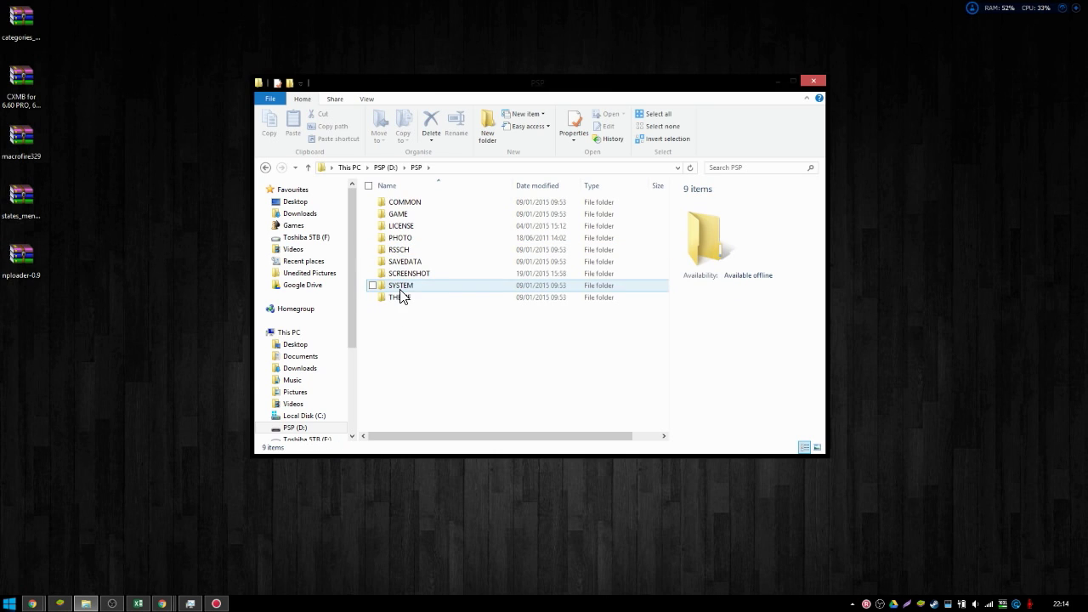
{"action": "double_click", "coordinate": [400, 297]}
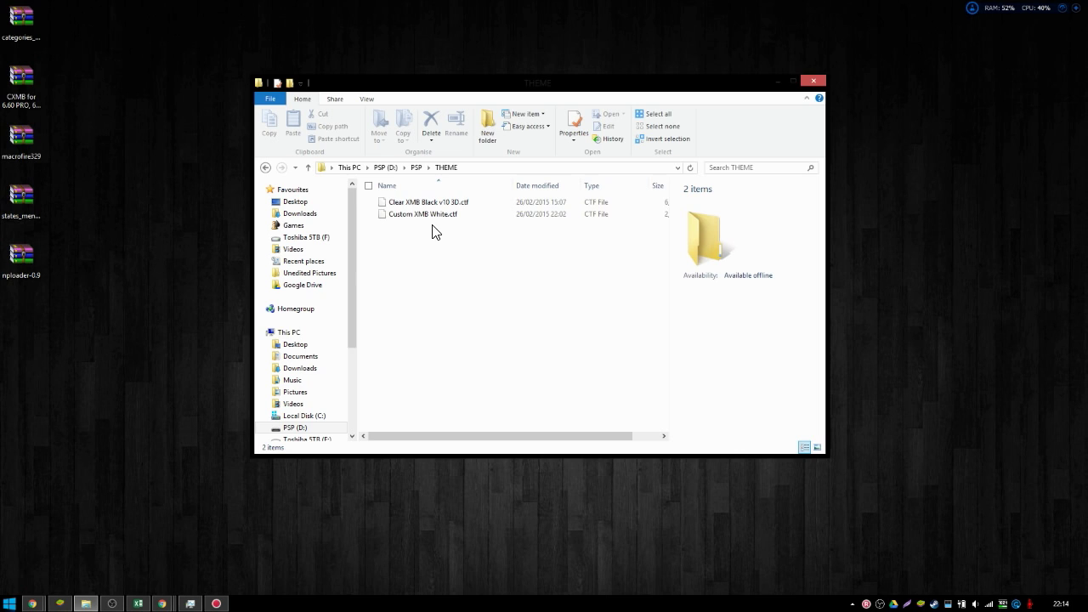
{"action": "left_click", "coordinate": [416, 167]}
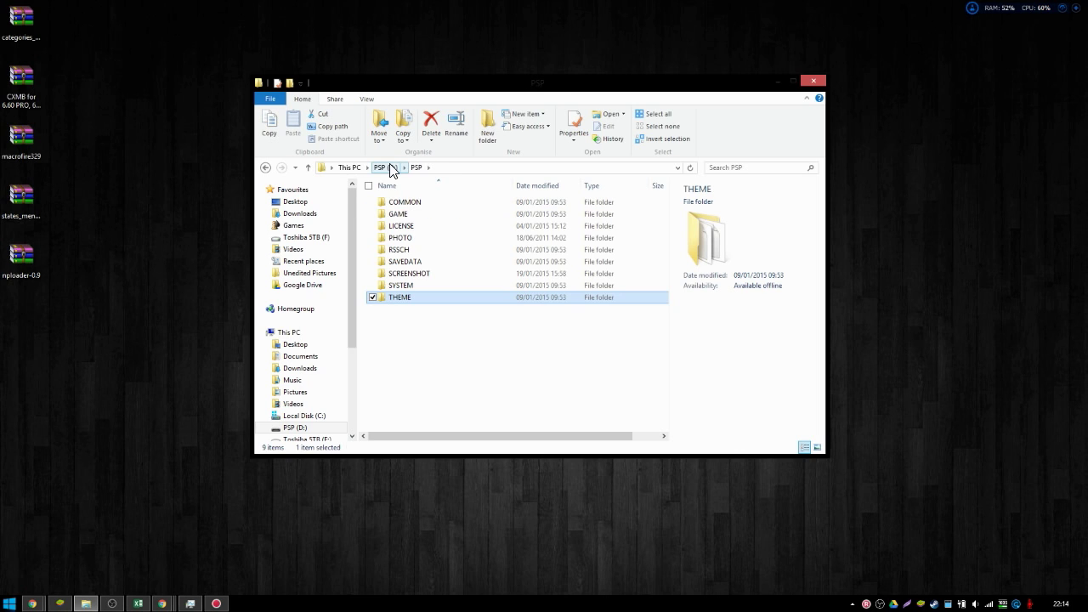
{"action": "left_click", "coordinate": [390, 170]}
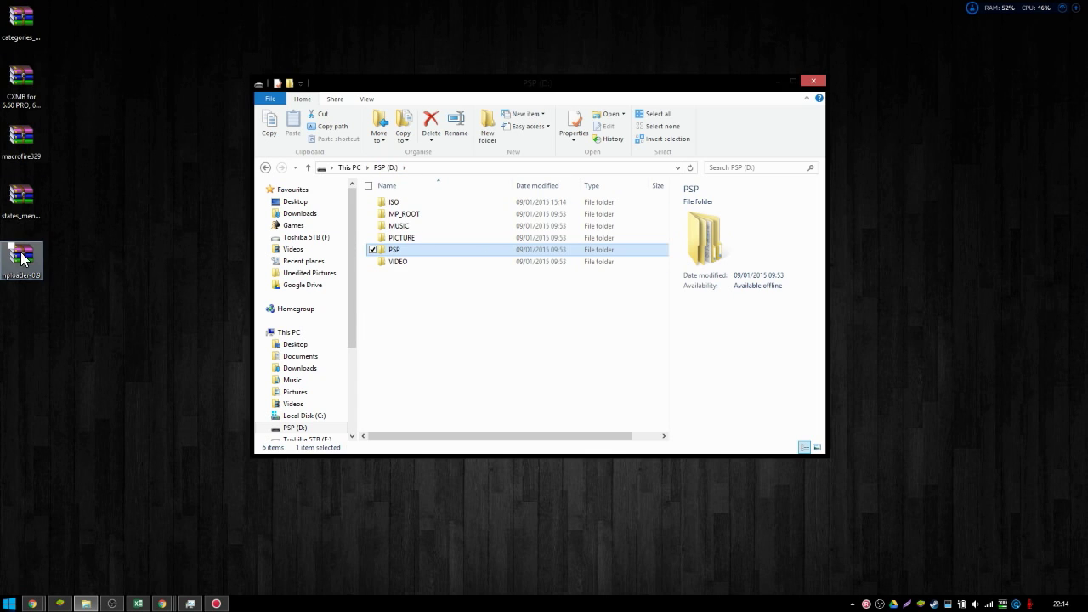
- Point out the categories_lite, macrofire329, states menu and nploader-0.9 archives on the desktop
{"action": "left_click", "coordinate": [24, 24]}
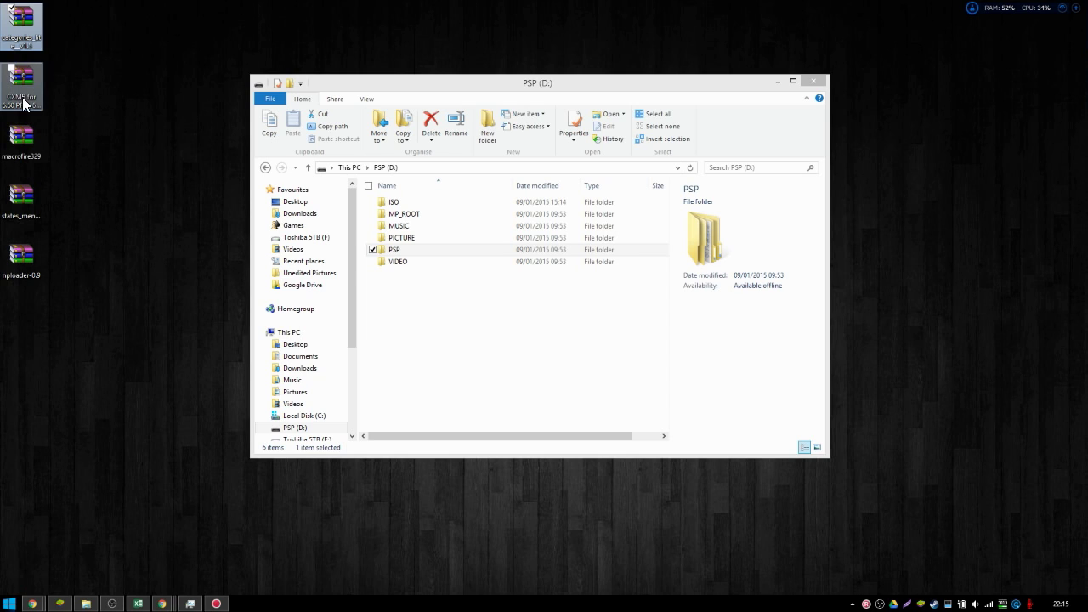
{"action": "left_click", "coordinate": [22, 141]}
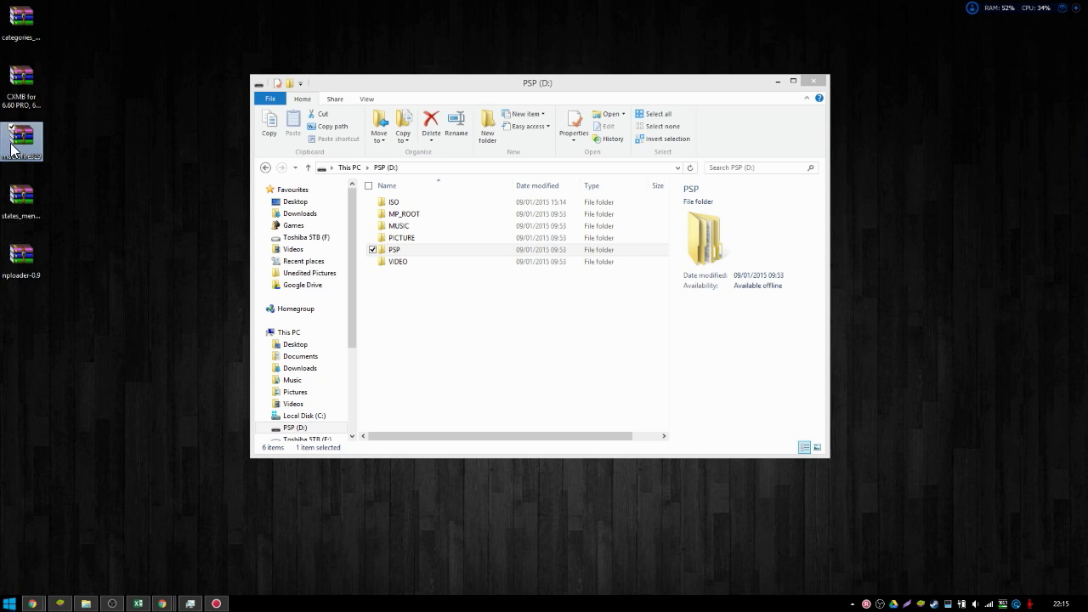
{"action": "left_click", "coordinate": [11, 202]}
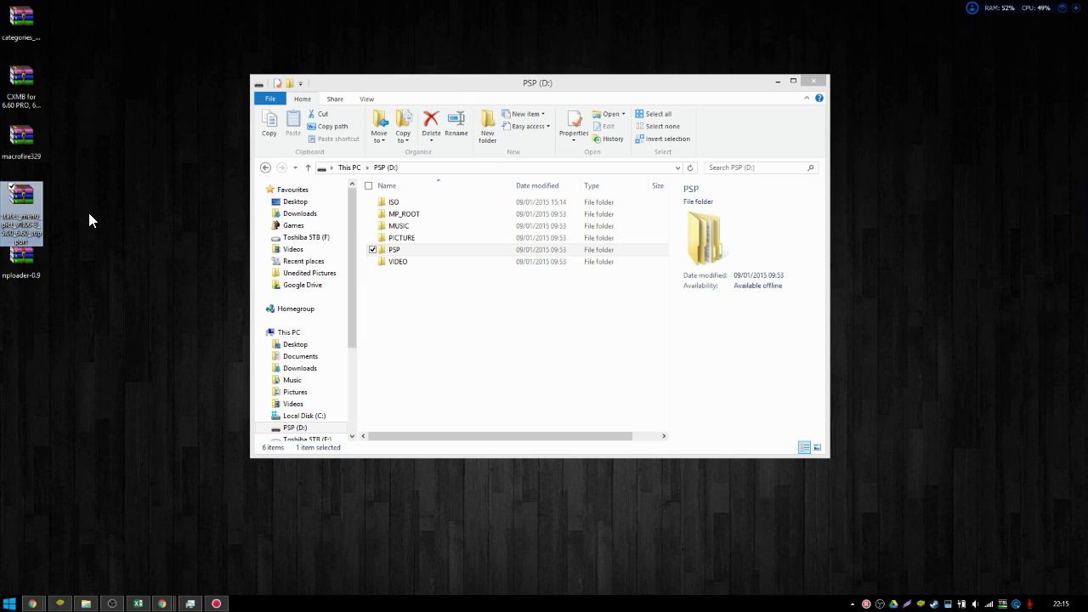
{"action": "left_click", "coordinate": [88, 209]}
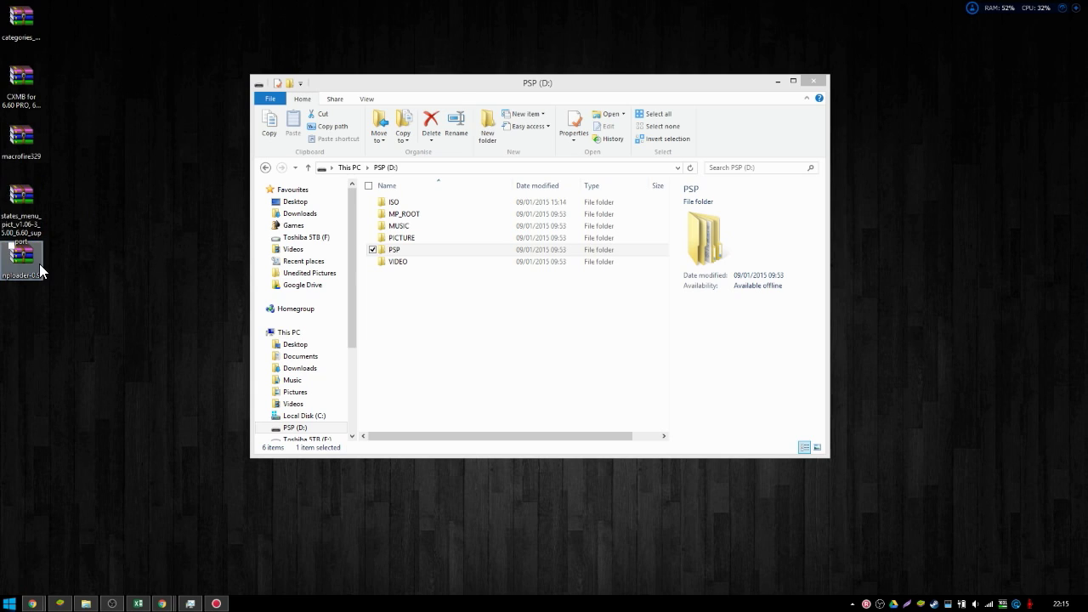
{"action": "left_click", "coordinate": [39, 263]}
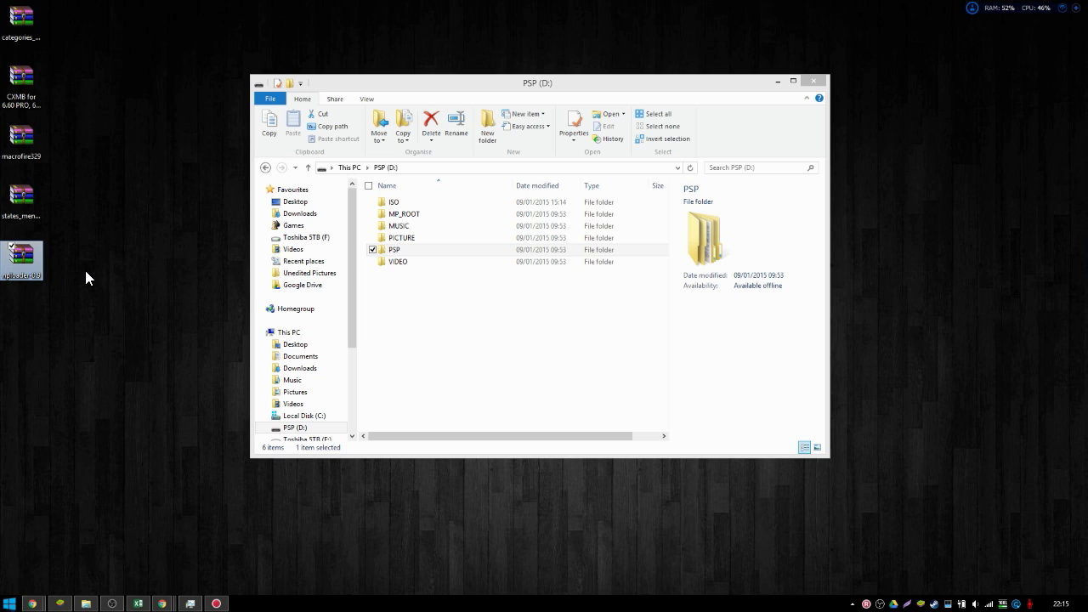
- Create a SEPLUGINS folder on the PSP (D:) root and open it
{"action": "left_click", "coordinate": [534, 328]}
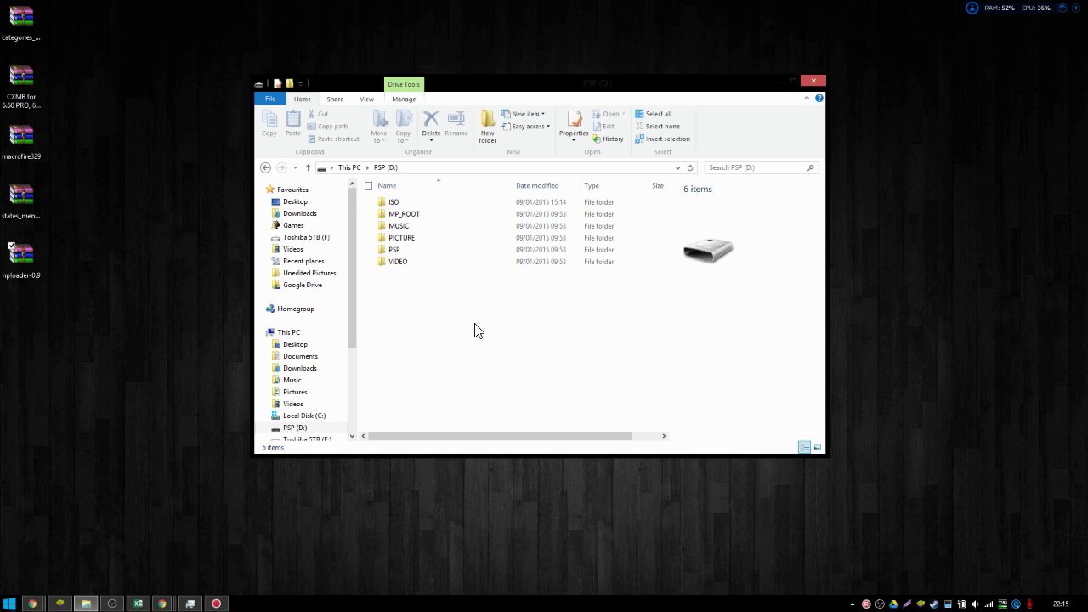
{"action": "left_click", "coordinate": [488, 114]}
{"action": "type", "text": "S"}
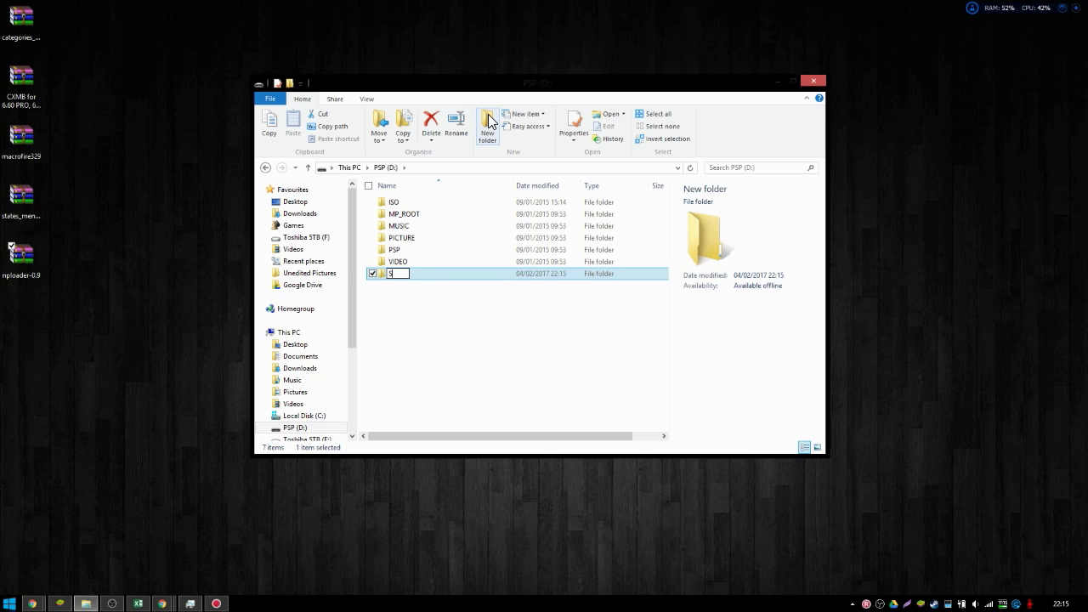
{"action": "type", "text": "EPLUGINS"}
{"action": "key", "text": "Return"}
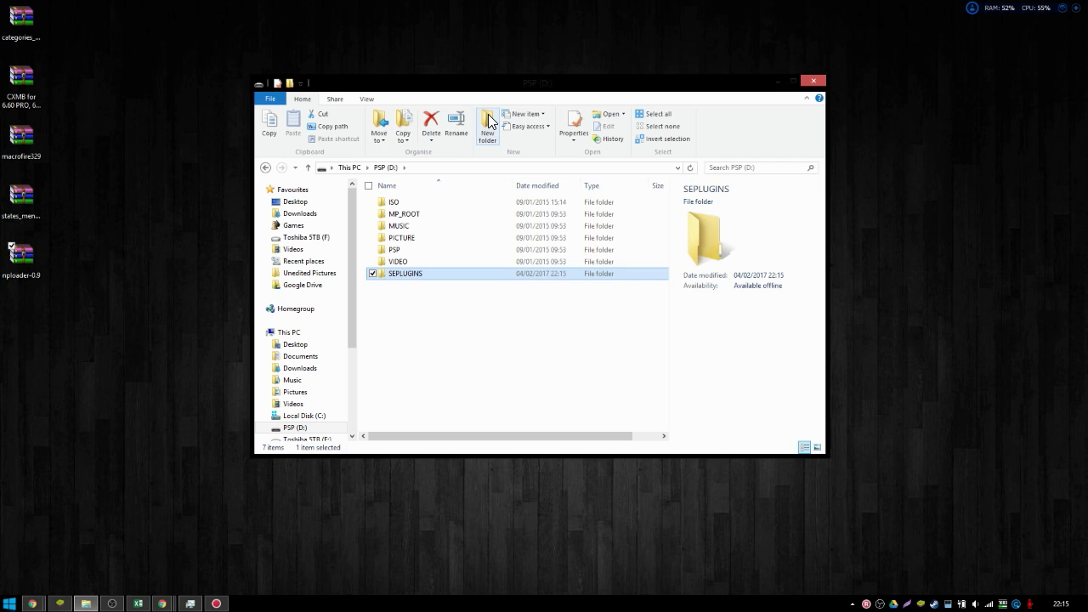
{"action": "key", "text": "Return"}
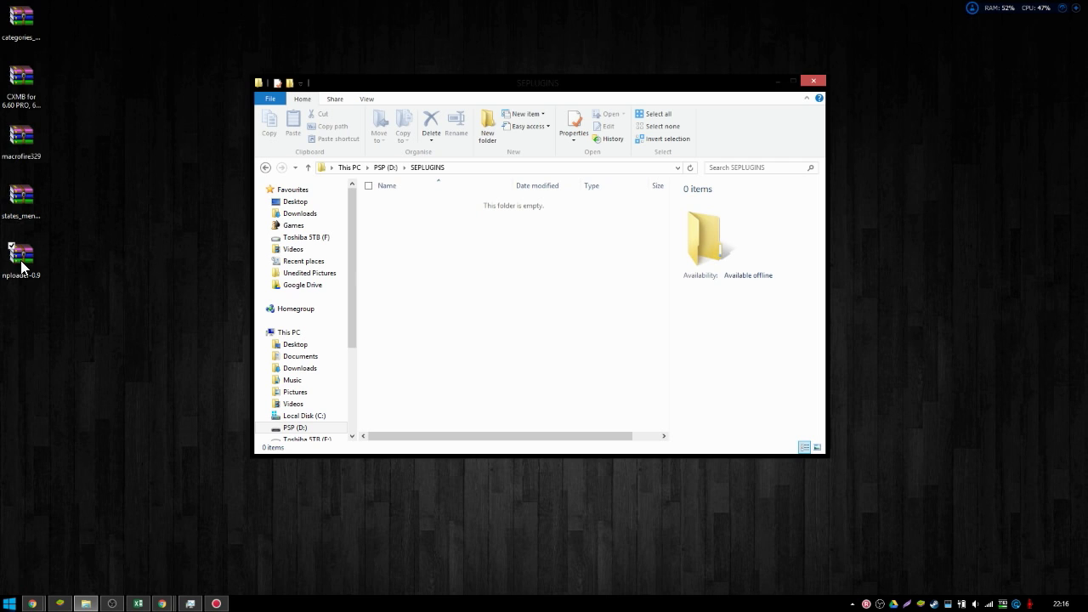
- Open the CXMB archive and drag the cxmb folder and vsh.txt into SEPLUGINS
{"action": "left_click", "coordinate": [33, 80]}
{"action": "double_click", "coordinate": [29, 90]}
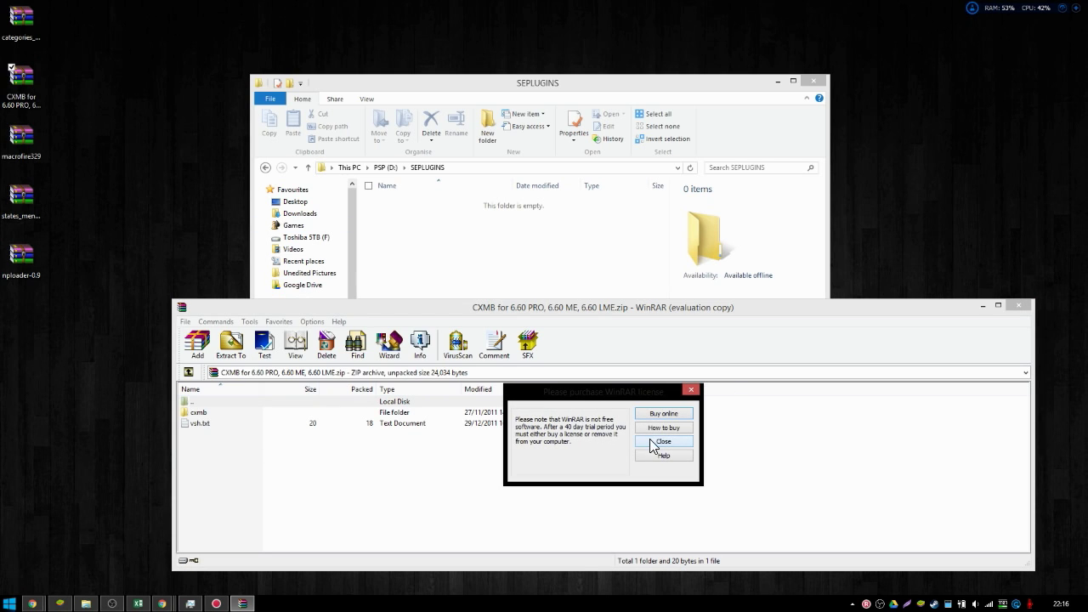
{"action": "left_click", "coordinate": [662, 441]}
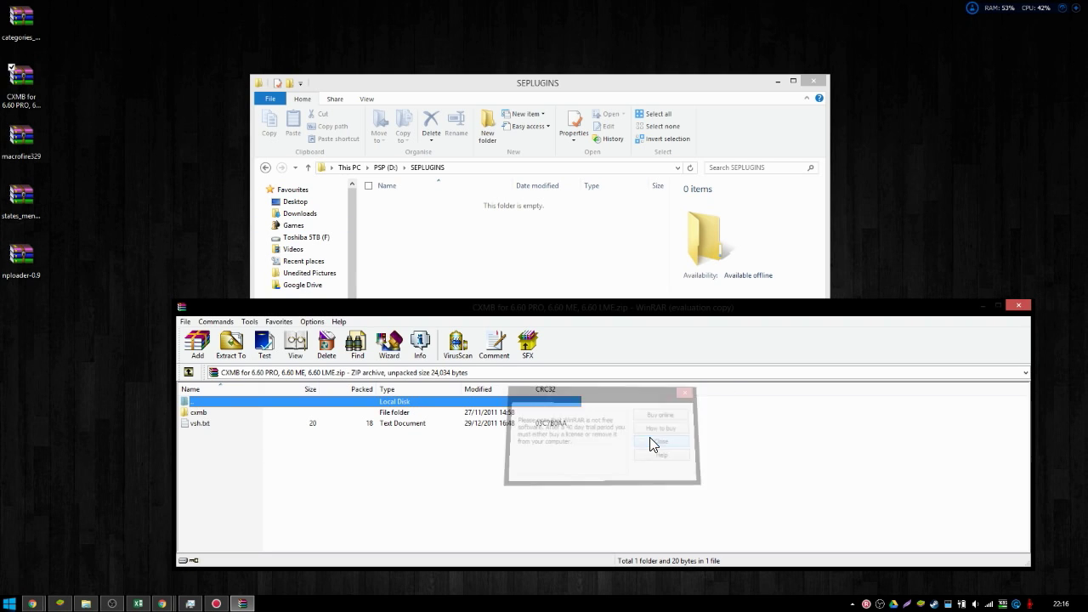
{"action": "double_click", "coordinate": [183, 411]}
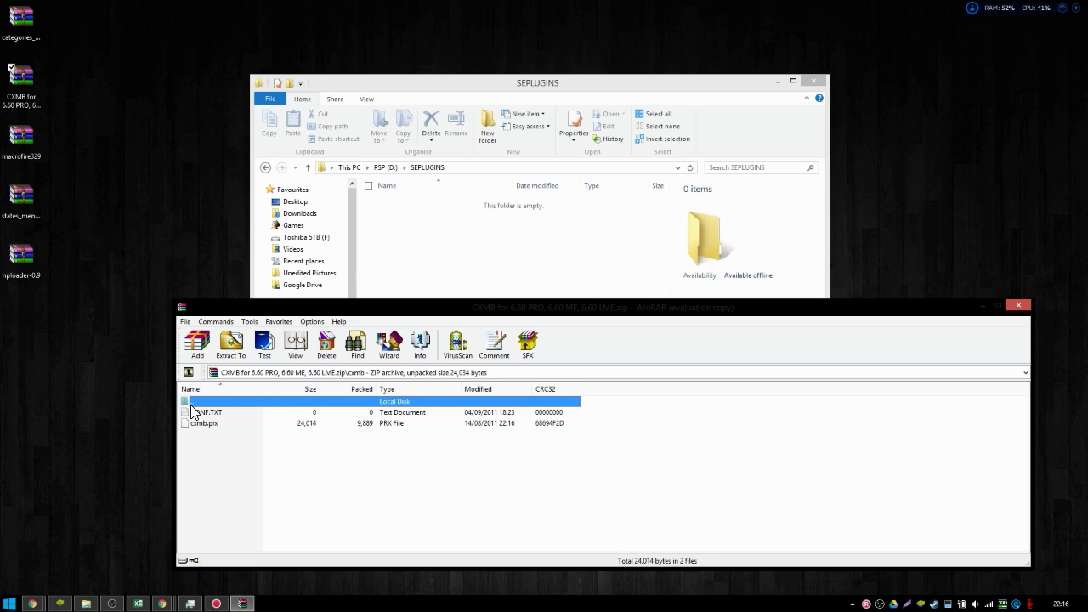
{"action": "double_click", "coordinate": [190, 404]}
{"action": "left_click", "coordinate": [197, 421], "text": "shift"}
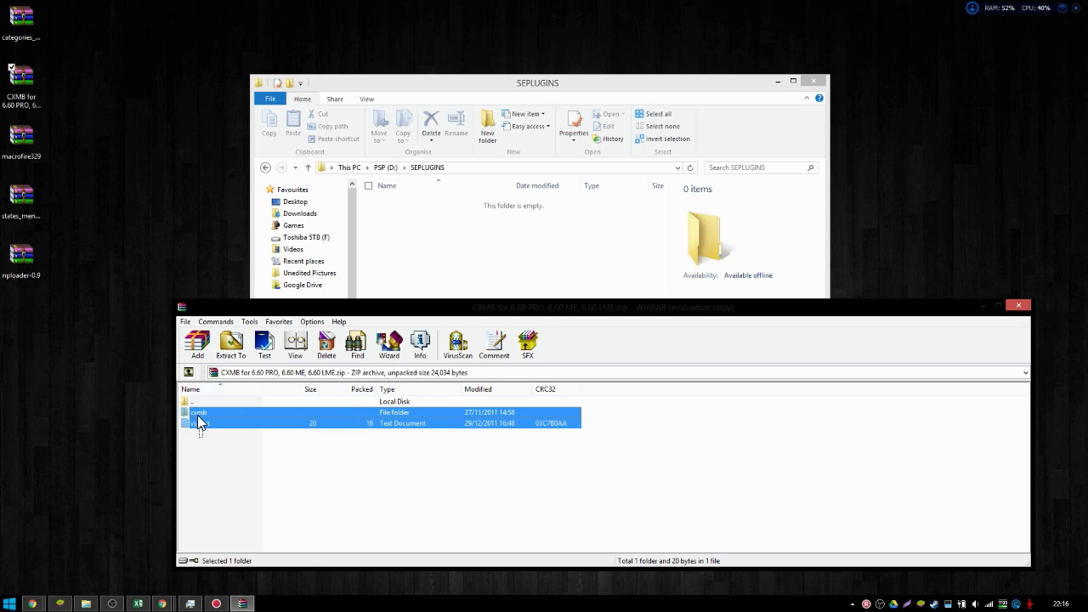
{"action": "left_click_drag", "start_coordinate": [197, 414], "coordinate": [403, 226]}
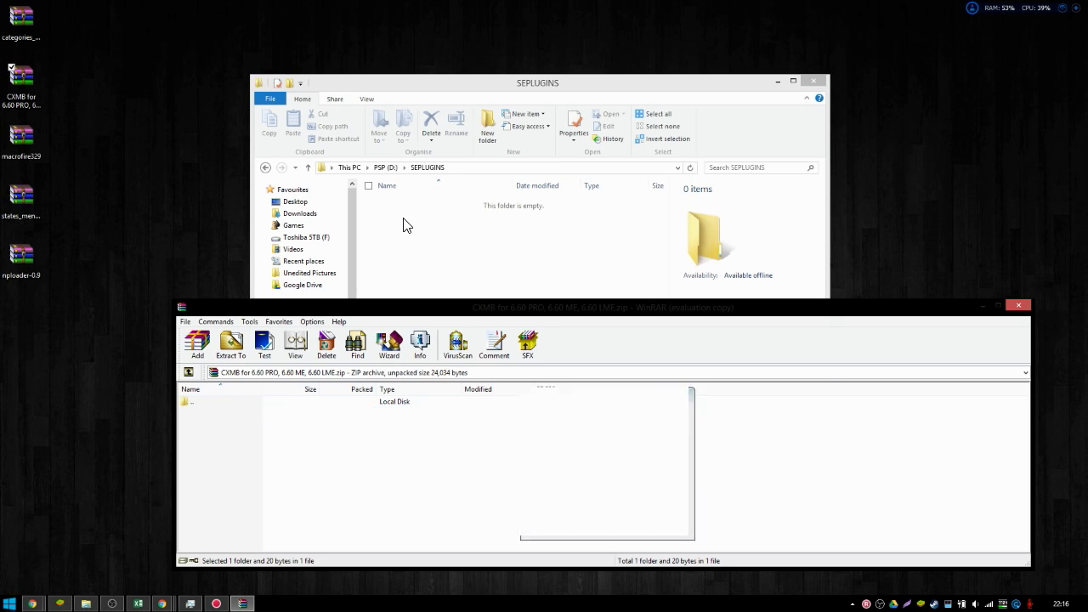
- Open vsh.txt to review its ms0:/cxmb/cxmb.prx 1 line, then close it
{"action": "double_click", "coordinate": [408, 214]}
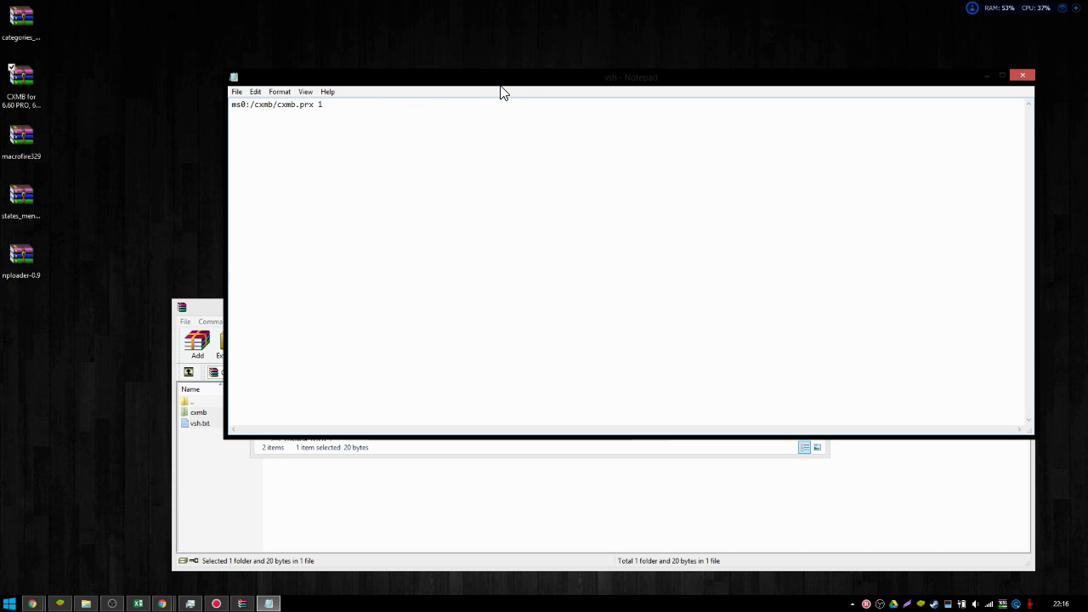
{"action": "left_click_drag", "start_coordinate": [522, 83], "coordinate": [523, 346]}
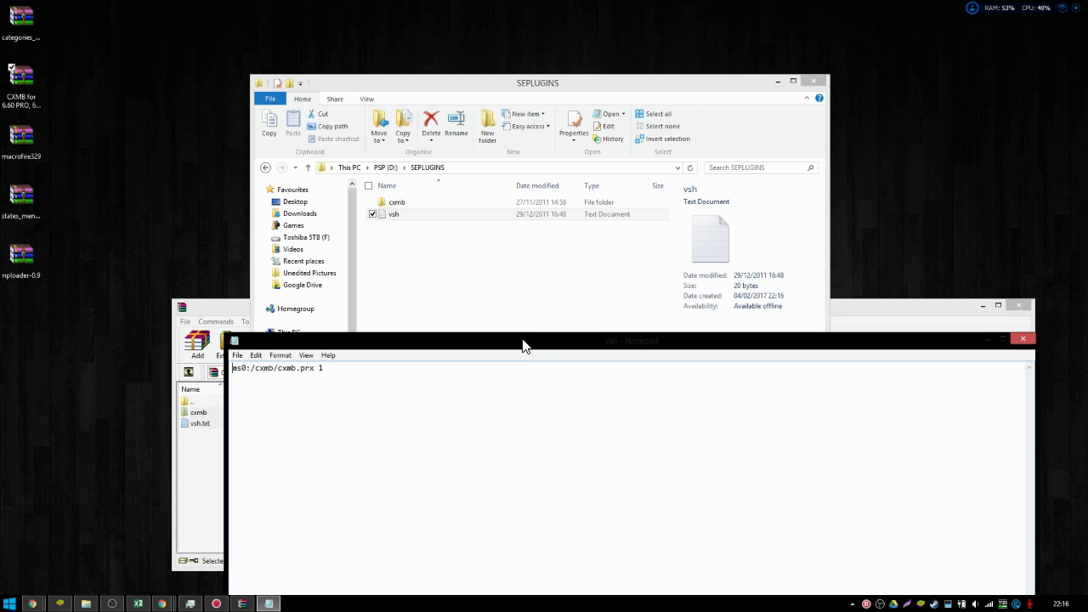
{"action": "left_click_drag", "start_coordinate": [524, 348], "coordinate": [530, 182]}
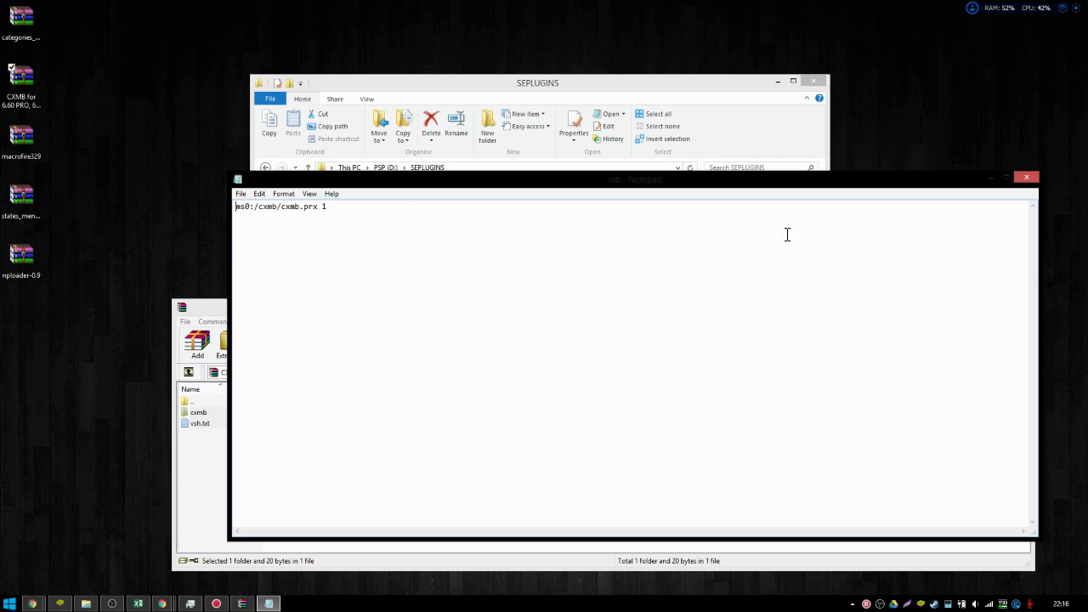
{"action": "left_click", "coordinate": [1024, 180]}
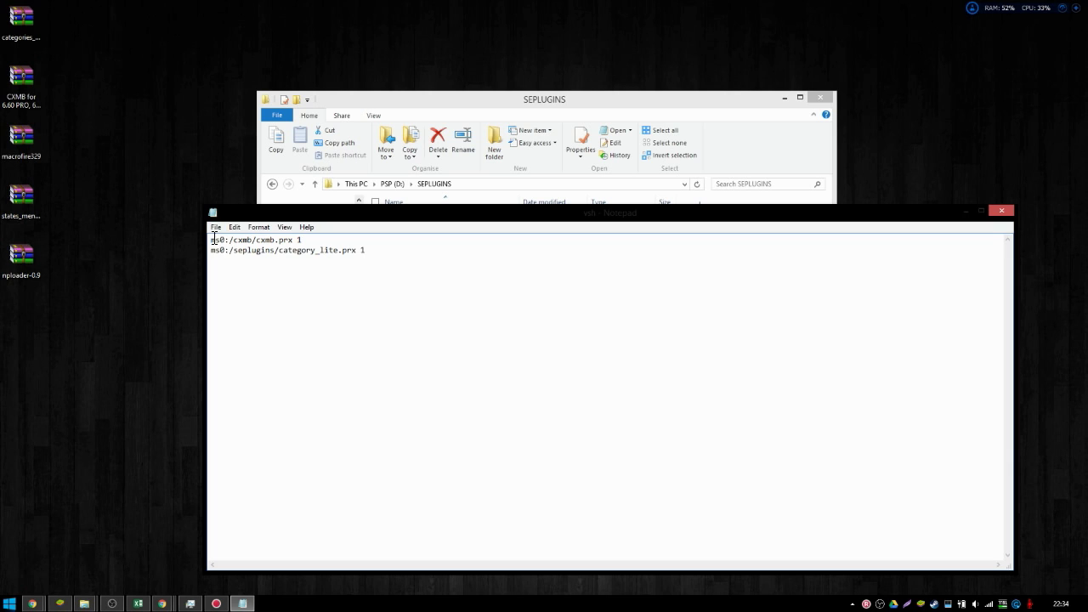
- Insert 'seplugins/' after ms0:/ in the first line's path
{"action": "left_click_drag", "start_coordinate": [211, 241], "coordinate": [225, 241]}
{"action": "left_click", "coordinate": [234, 242]}
{"action": "type", "text": "seplugins/"}
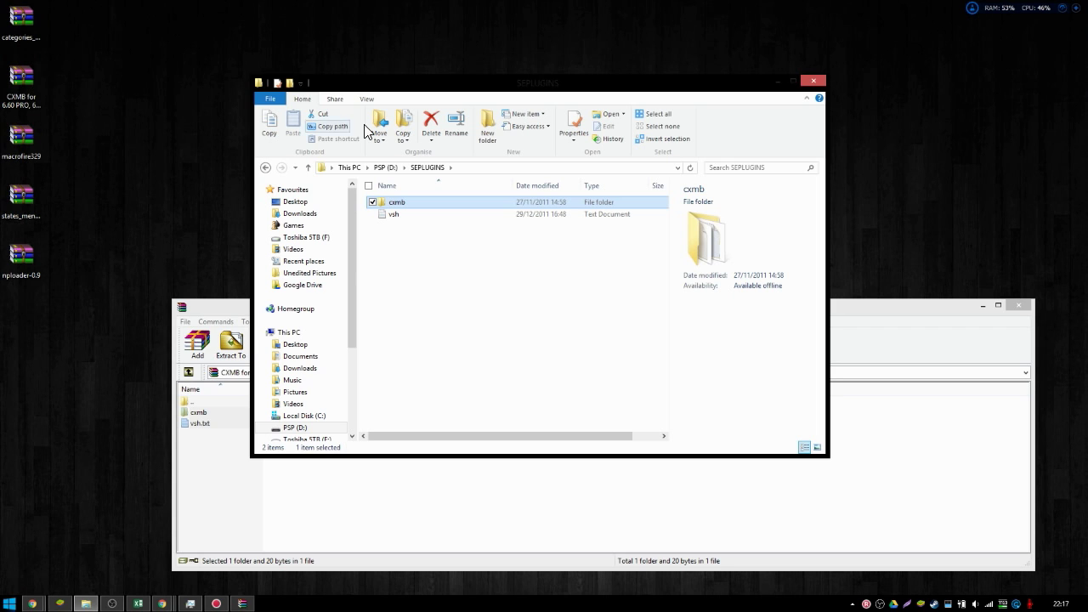
- Open categories_lite_v1.5.zip, then its r3 inner archive, and drag category_lite.prx into SEPLUGINS
{"action": "left_click", "coordinate": [1021, 306]}
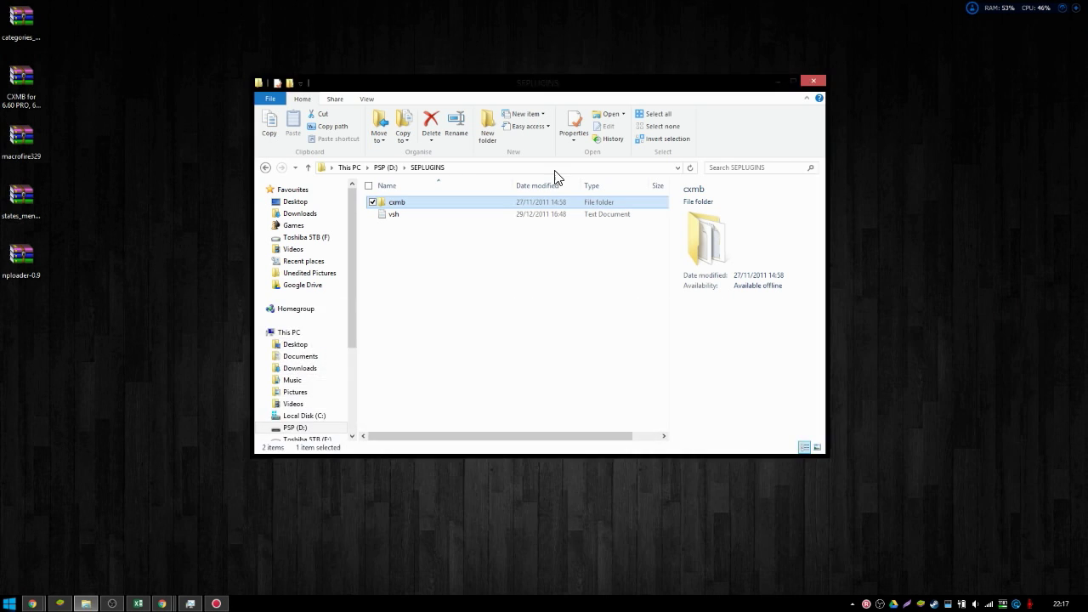
{"action": "left_click", "coordinate": [3, 25]}
{"action": "double_click", "coordinate": [3, 25]}
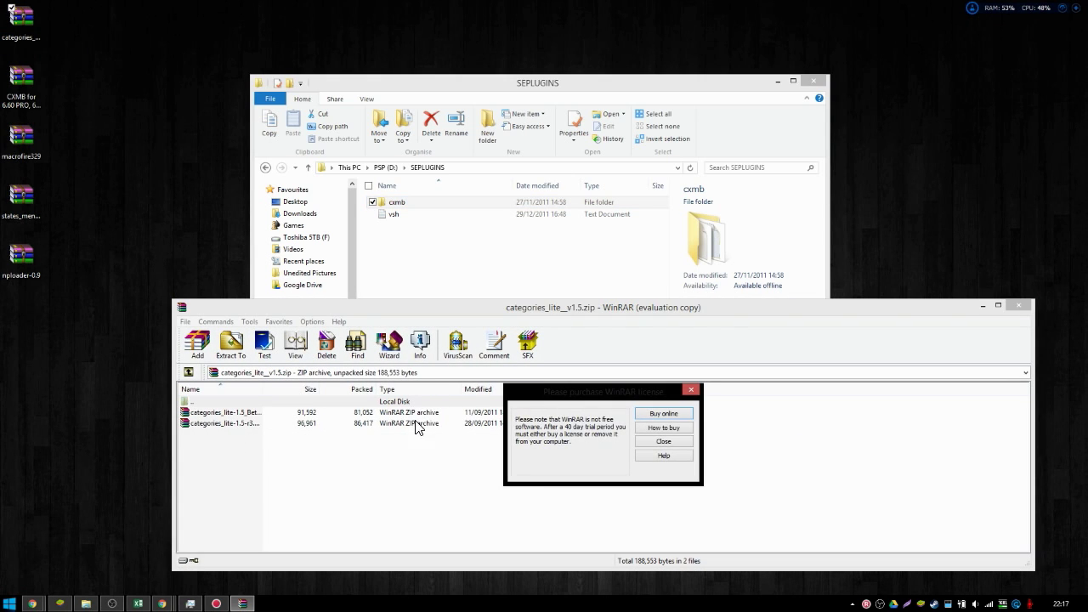
{"action": "left_click", "coordinate": [643, 444]}
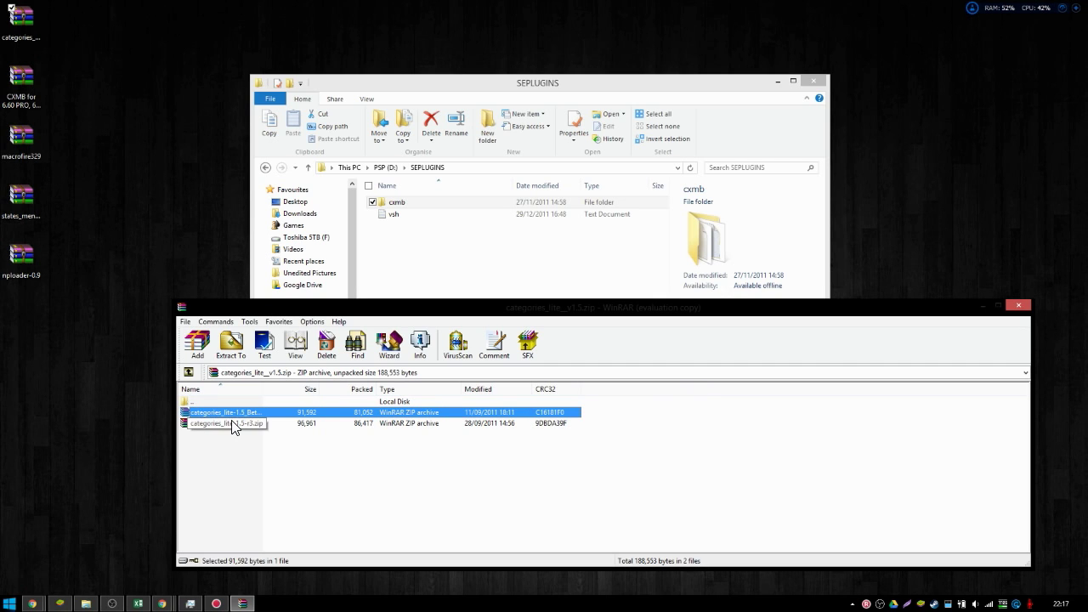
{"action": "left_click", "coordinate": [231, 422]}
{"action": "double_click", "coordinate": [234, 425]}
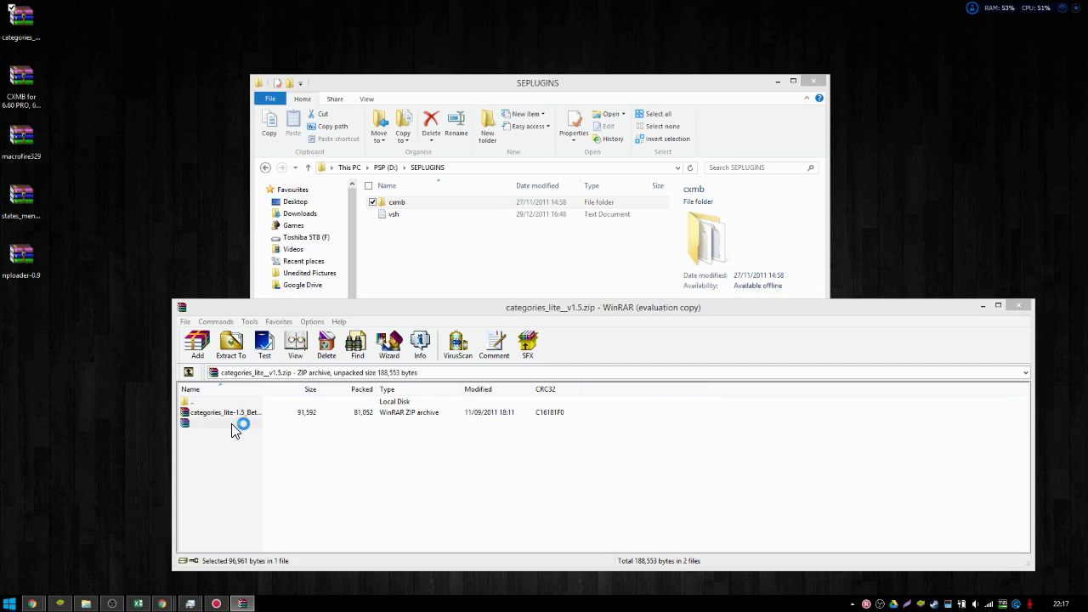
{"action": "double_click", "coordinate": [232, 414]}
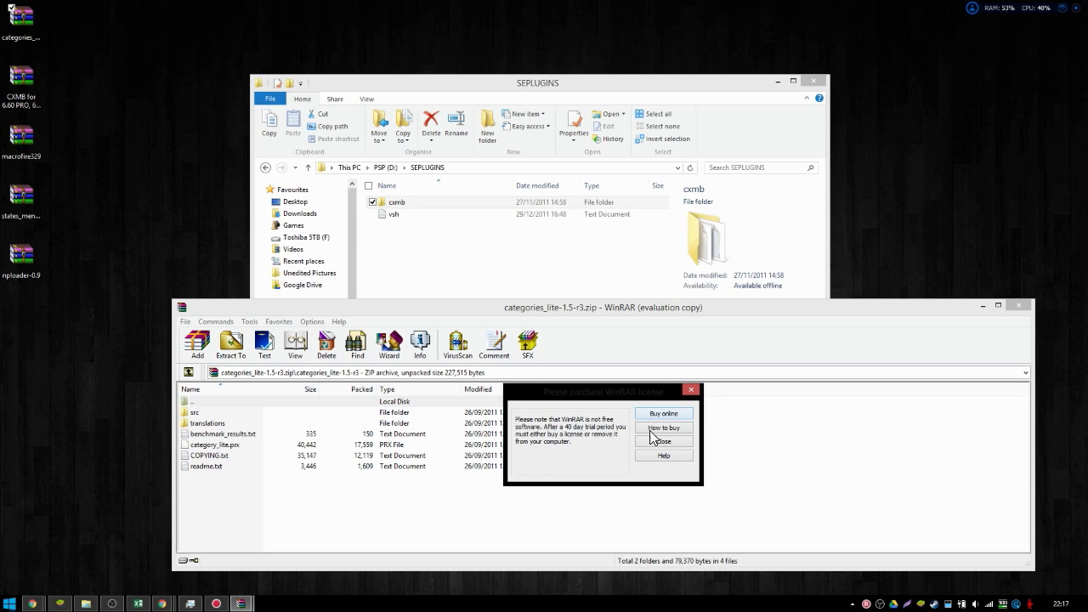
{"action": "left_click", "coordinate": [662, 441]}
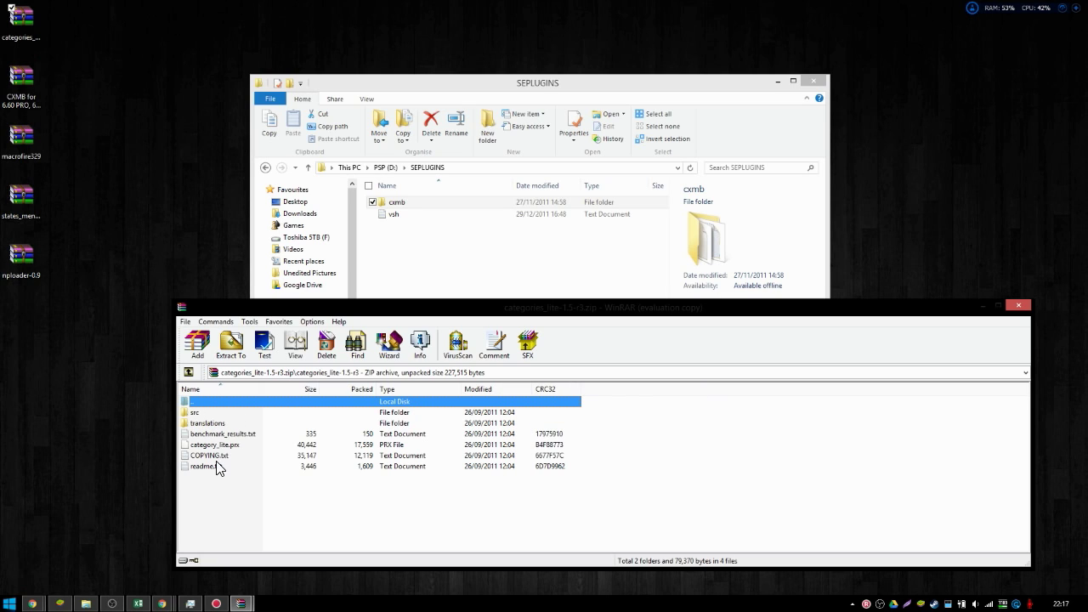
{"action": "left_click_drag", "start_coordinate": [217, 445], "coordinate": [417, 253]}
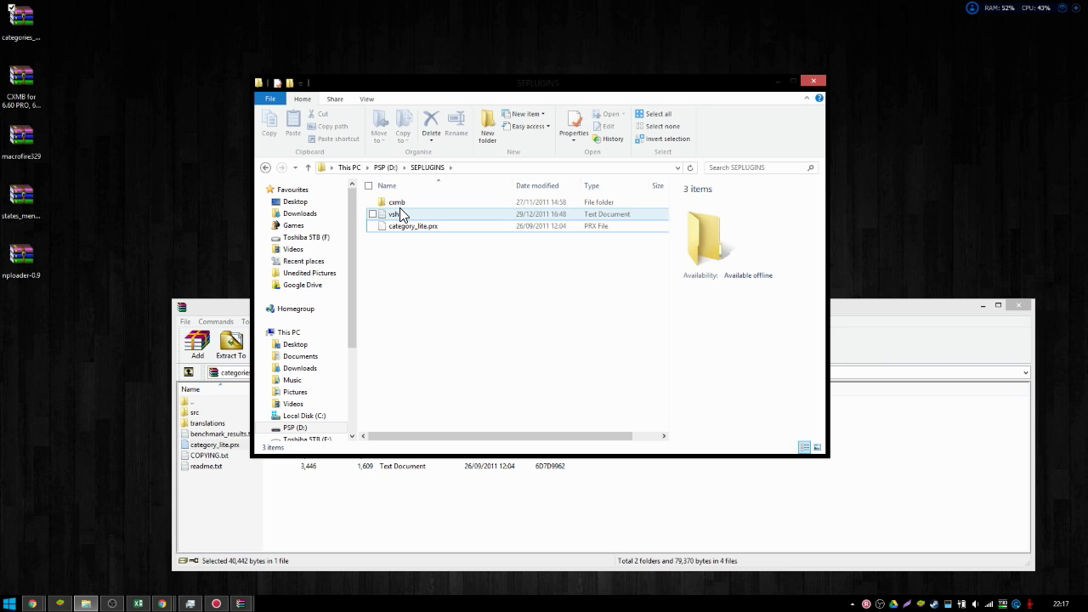
- Paste a copy of vsh's first line, edit it to ms0:/seplugins/category_lite.prx 1, and save
{"action": "double_click", "coordinate": [396, 214]}
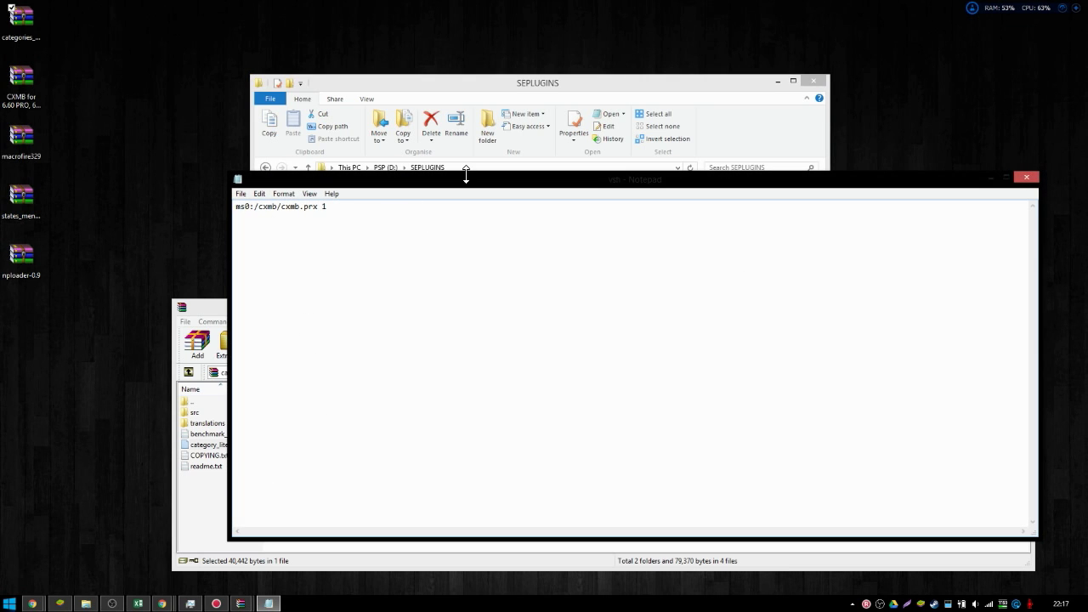
{"action": "left_click_drag", "start_coordinate": [467, 186], "coordinate": [13, 306]}
{"action": "key", "text": "ctrl+c"}
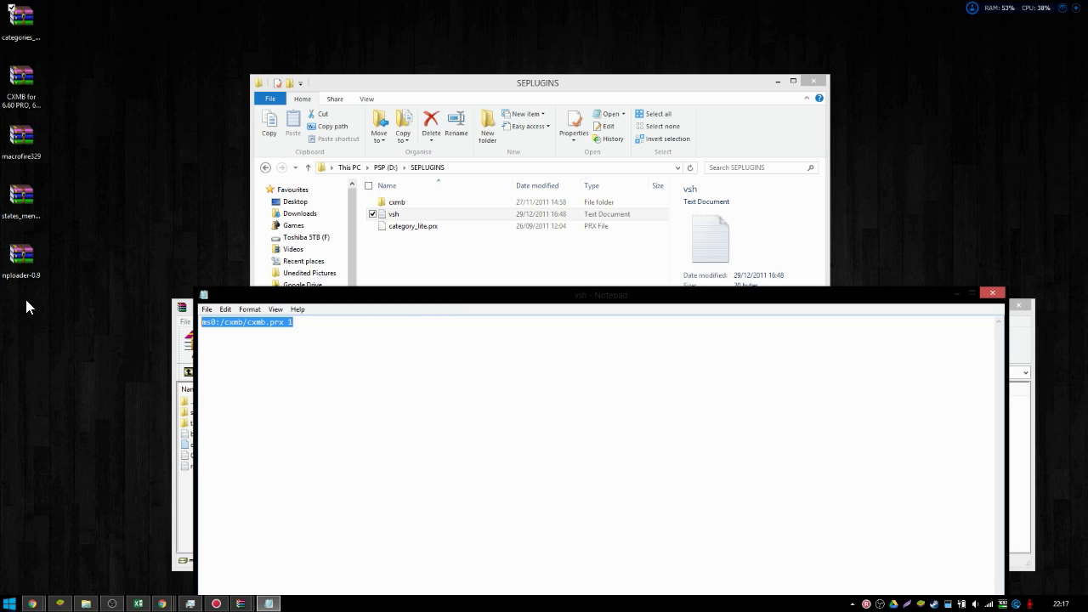
{"action": "left_click", "coordinate": [304, 341]}
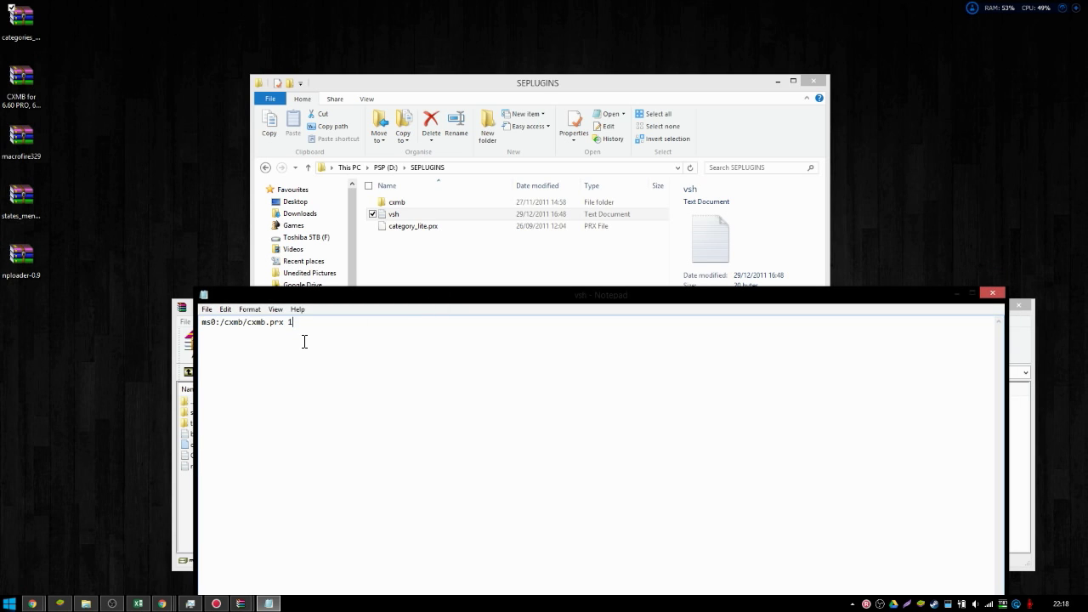
{"action": "key", "text": "ctrl+v"}
{"action": "key", "text": "BackSpace"}
{"action": "key", "text": "BackSpace"}
{"action": "key", "text": "BackSpace"}
{"action": "key", "text": "BackSpace"}
{"action": "key", "text": "BackSpace"}
{"action": "type", "text": "seplugins"}
{"action": "key", "text": "BackSpace"}
{"action": "key", "text": "BackSpace"}
{"action": "key", "text": "BackSpace"}
{"action": "key", "text": "BackSpace"}
{"action": "type", "text": "category_lite"}
{"action": "key", "text": "ctrl+s"}
- Close vsh, browse the 33 CAT_ folders in PSP > GAME, check empty CAT_Q, return to PSP
{"action": "left_click", "coordinate": [999, 299]}
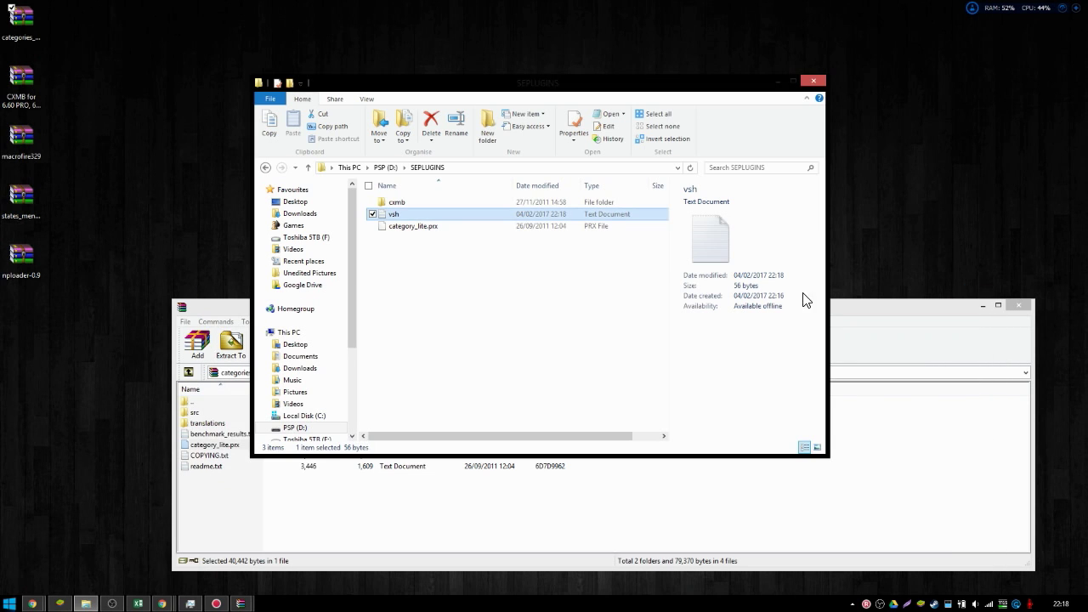
{"action": "left_click", "coordinate": [386, 168]}
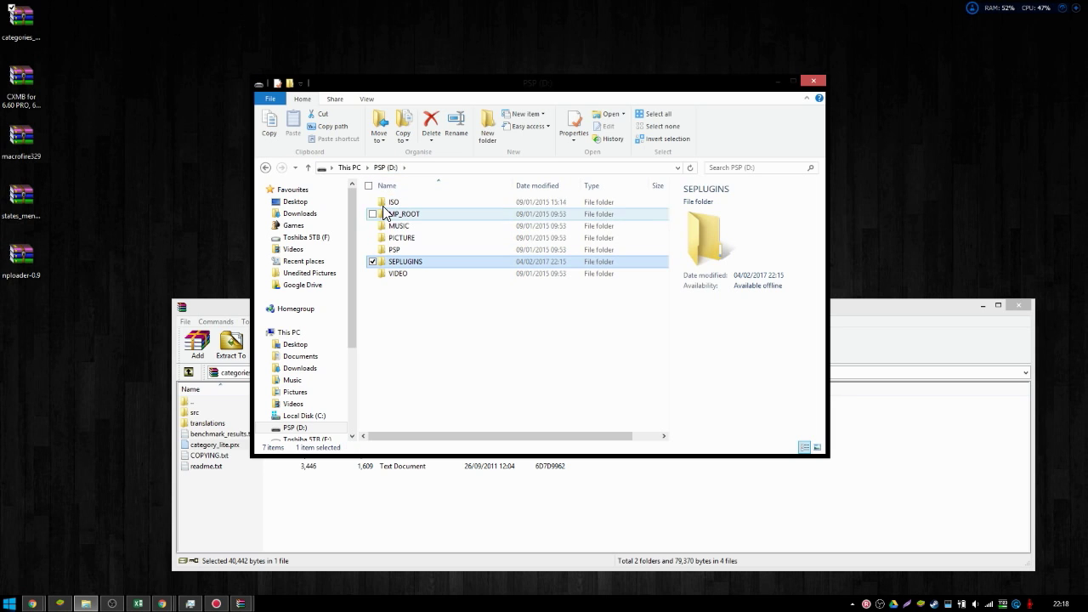
{"action": "double_click", "coordinate": [393, 250]}
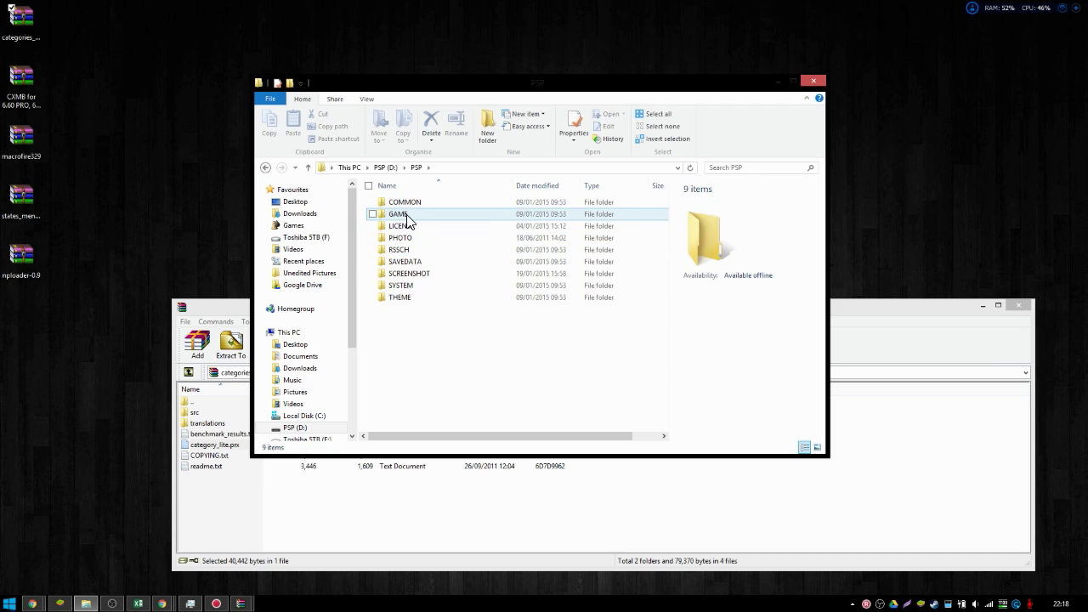
{"action": "double_click", "coordinate": [405, 216]}
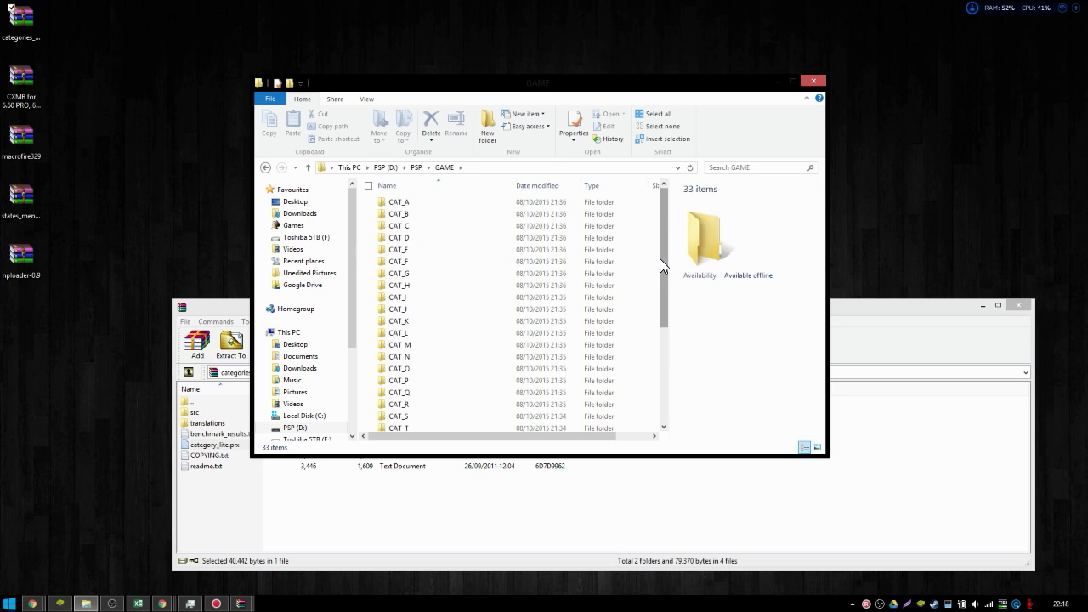
{"action": "left_click_drag", "start_coordinate": [660, 246], "coordinate": [638, 230]}
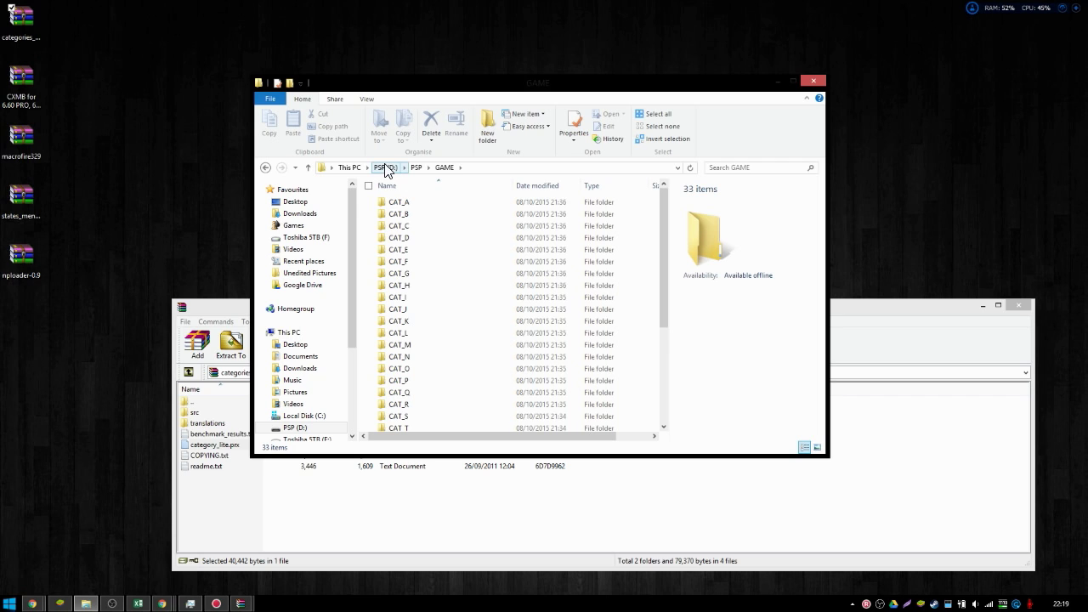
{"action": "double_click", "coordinate": [397, 393]}
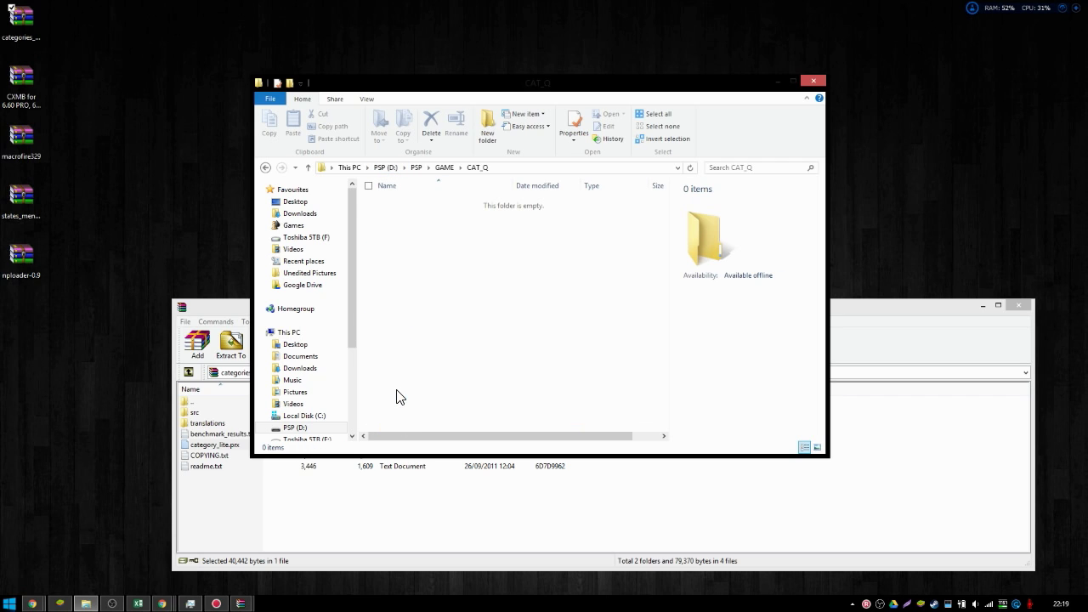
{"action": "left_click", "coordinate": [443, 168]}
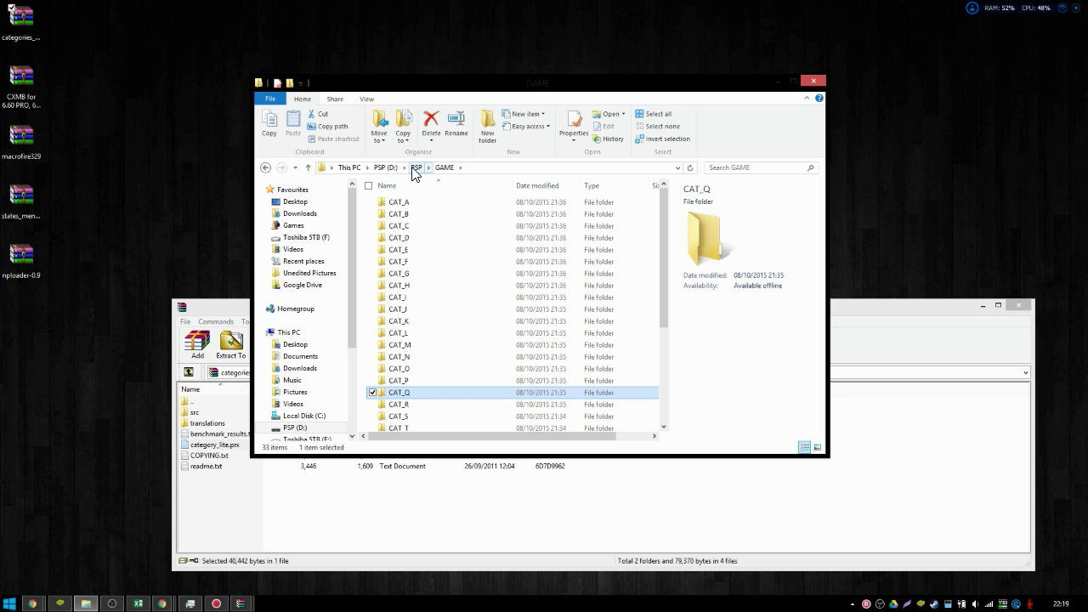
{"action": "left_click", "coordinate": [416, 167]}
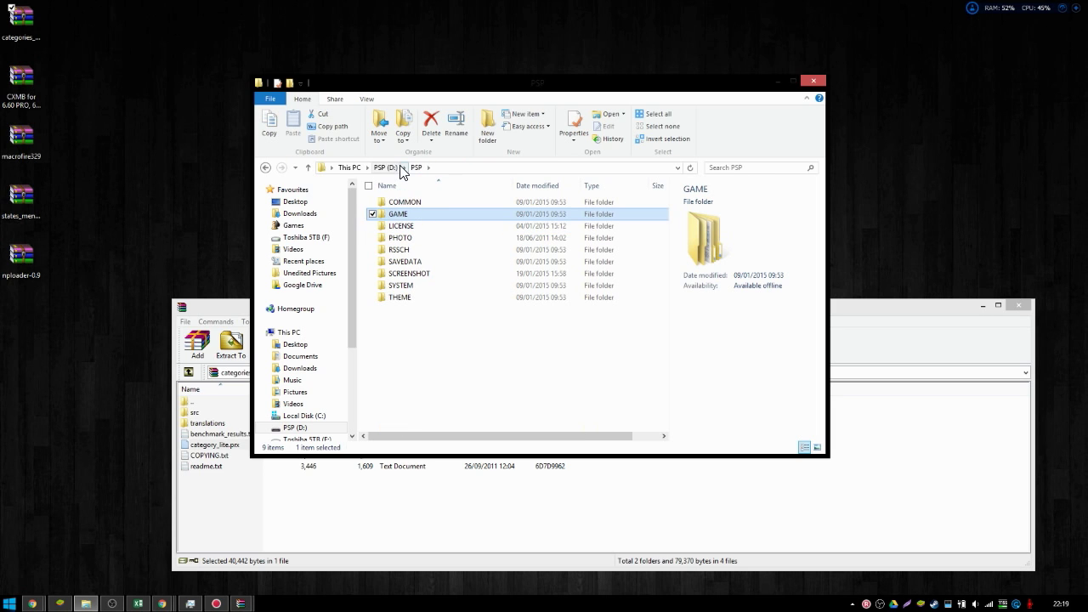
- Look inside the drive's ISO folder, then return to the PSP (D:) root
{"action": "left_click", "coordinate": [387, 167]}
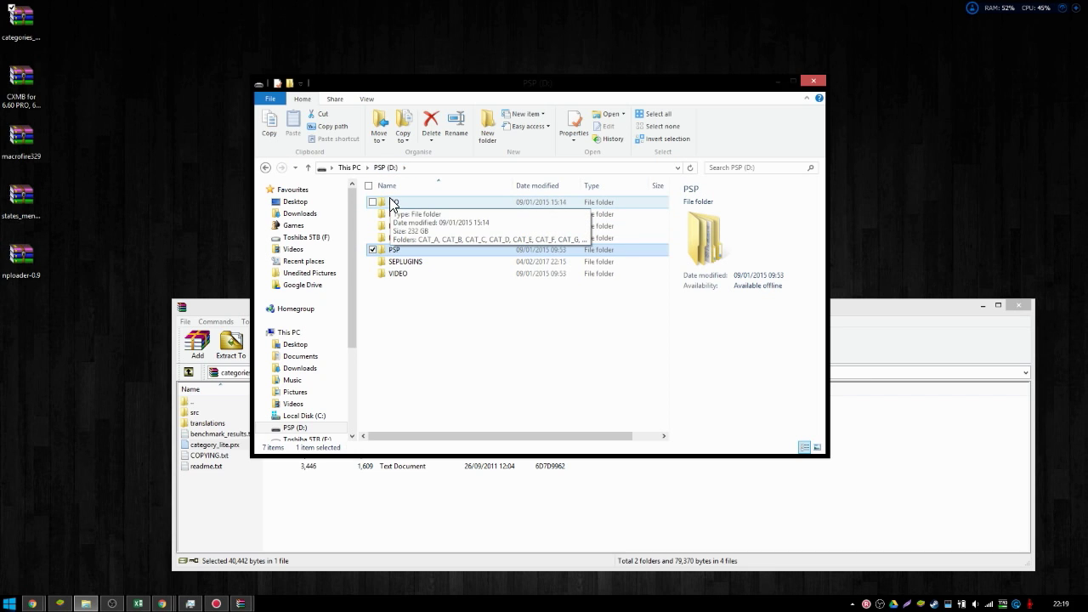
{"action": "double_click", "coordinate": [392, 203]}
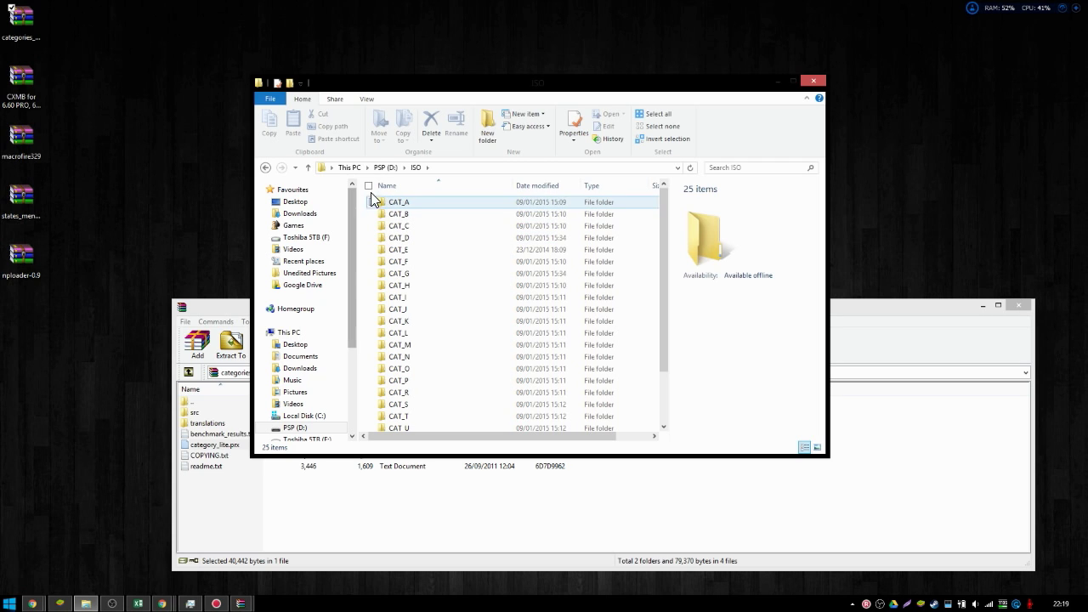
{"action": "left_click", "coordinate": [383, 167]}
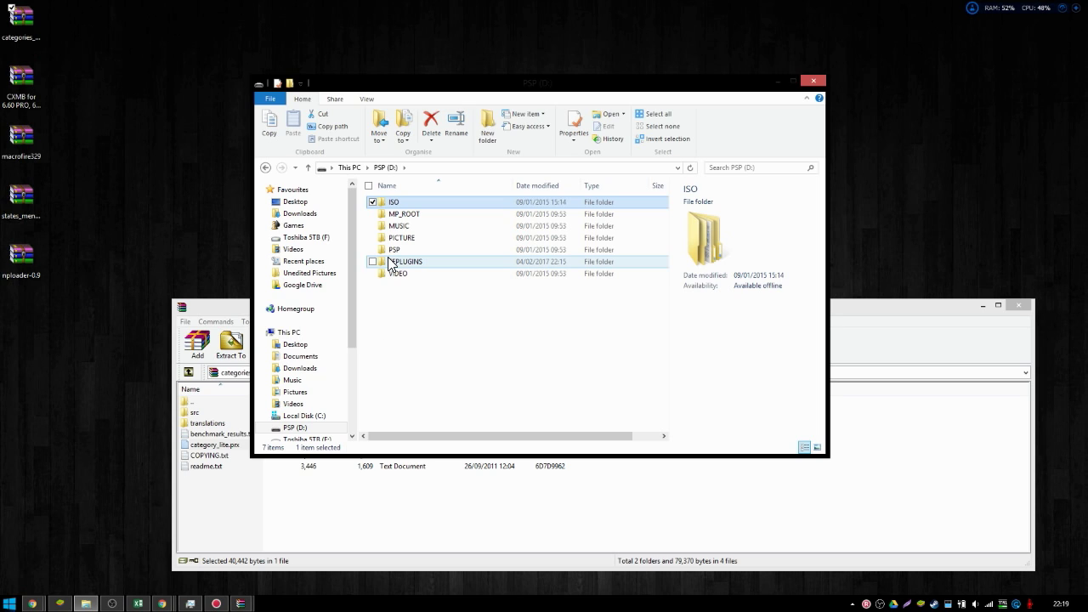
- Open SEPLUGINS and check the vsh file's lines, then close it and the categories WinRAR window
{"action": "mouse_move", "coordinate": [389, 264]}
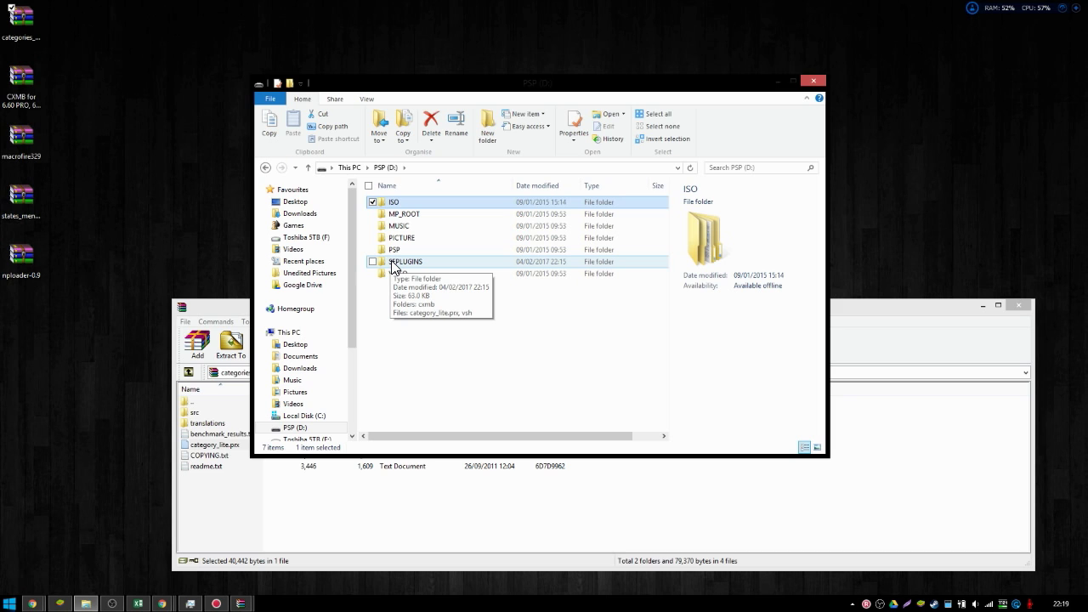
{"action": "double_click", "coordinate": [393, 263]}
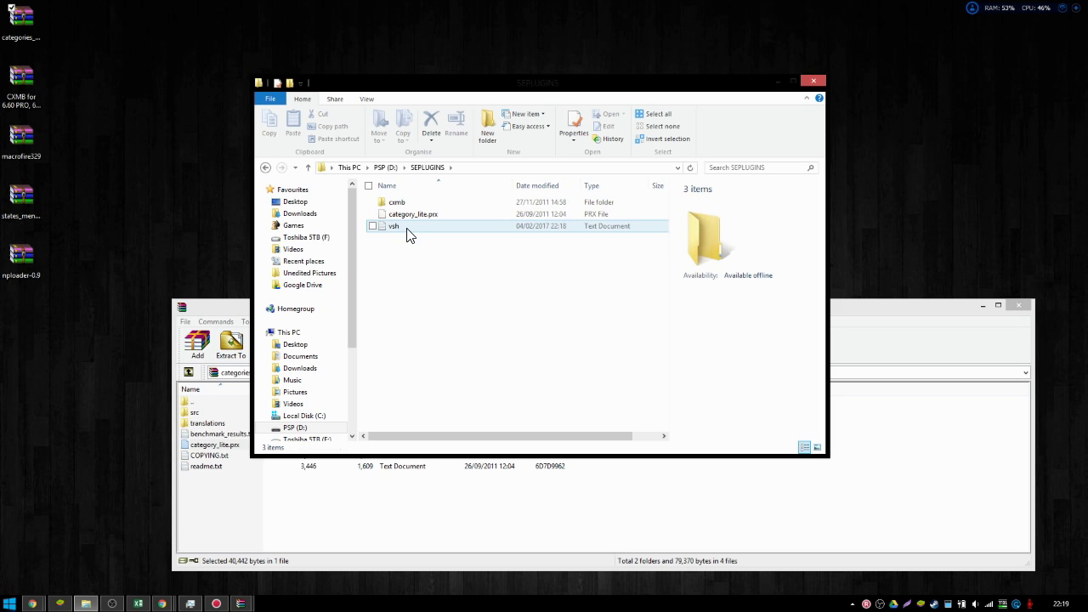
{"action": "double_click", "coordinate": [407, 235]}
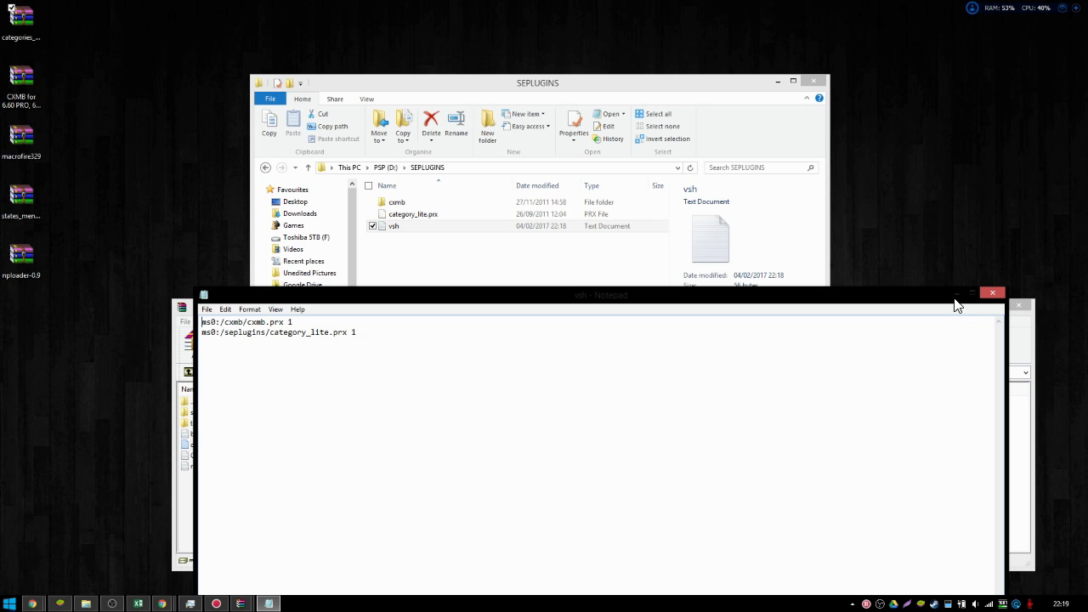
{"action": "left_click", "coordinate": [1001, 296]}
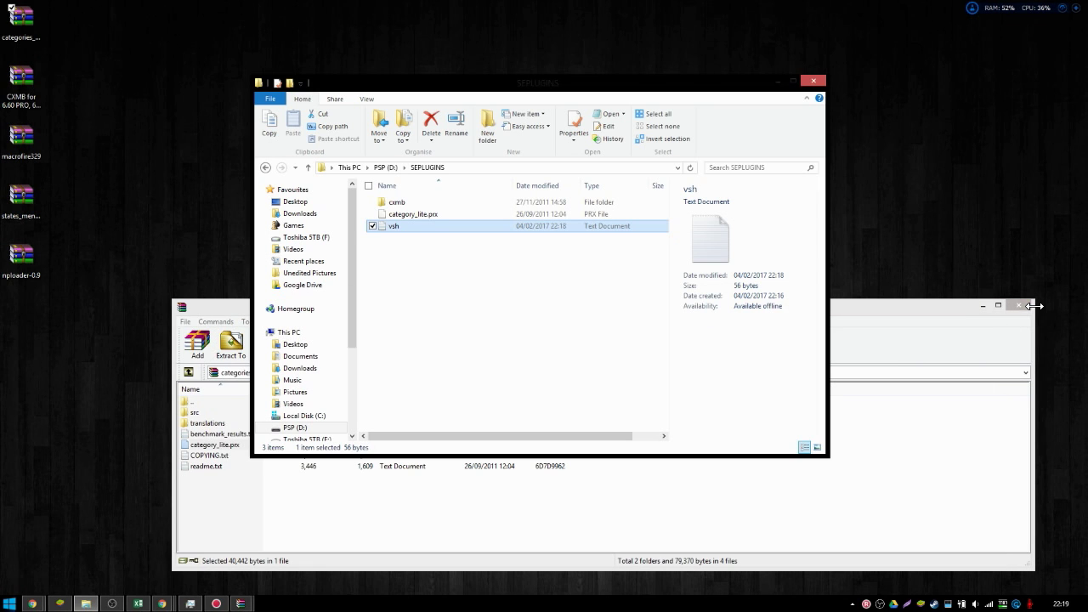
{"action": "left_click", "coordinate": [1020, 304]}
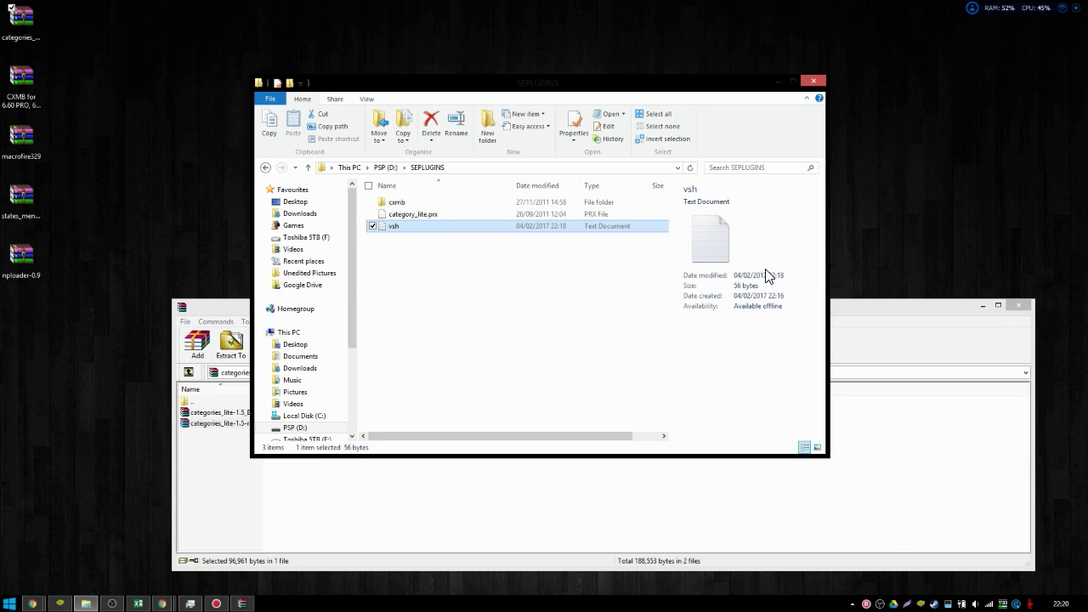
{"action": "left_click", "coordinate": [1020, 306]}
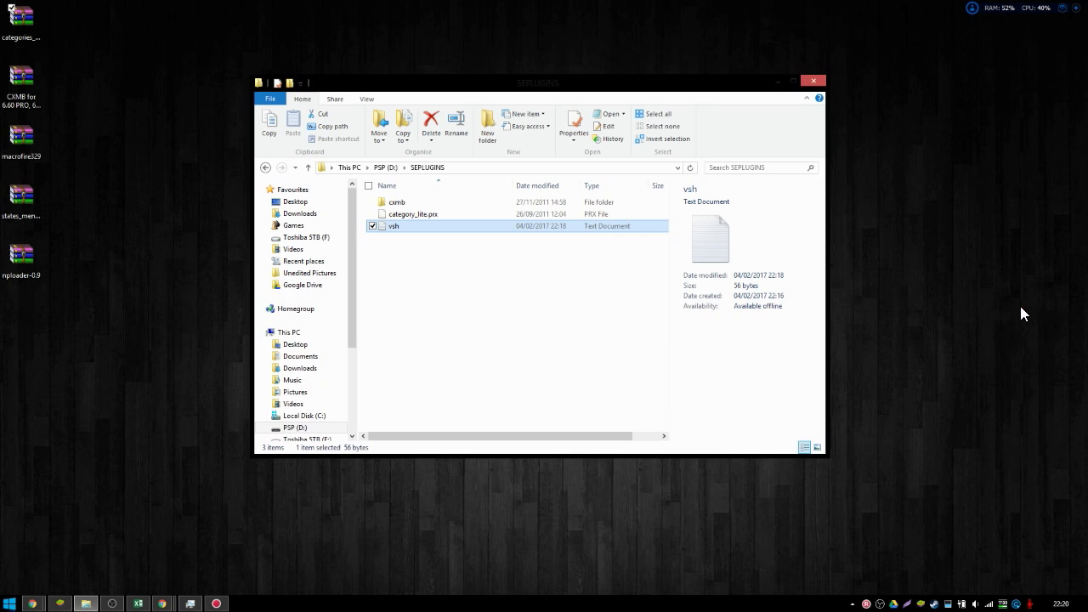
- Open nploader-0.9.zip and drag nploader.prx from its nploader-0.9 folder into SEPLUGINS
{"action": "double_click", "coordinate": [26, 257]}
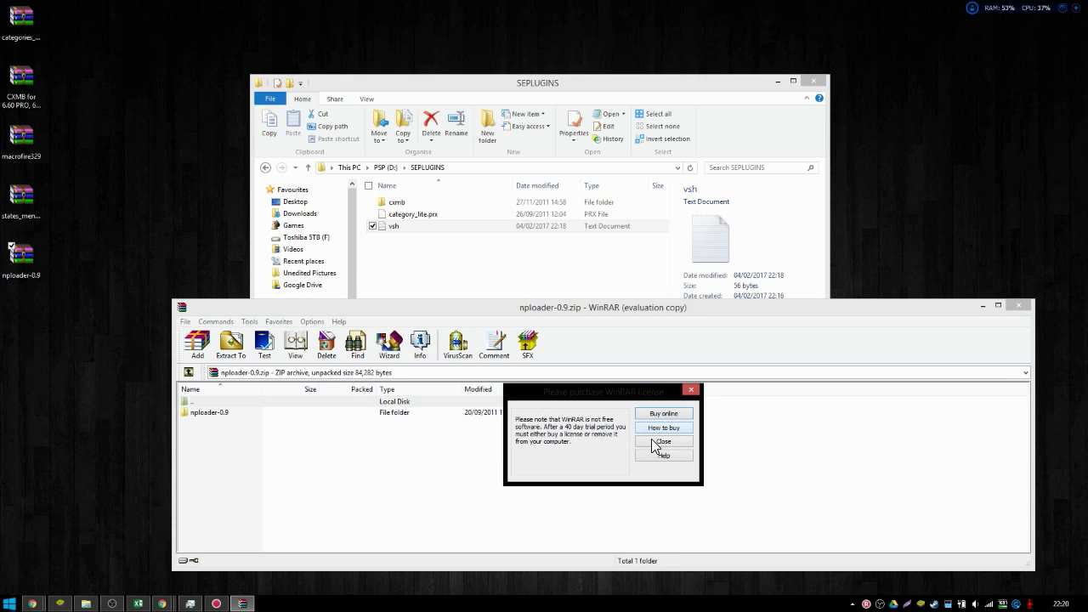
{"action": "left_click", "coordinate": [651, 440]}
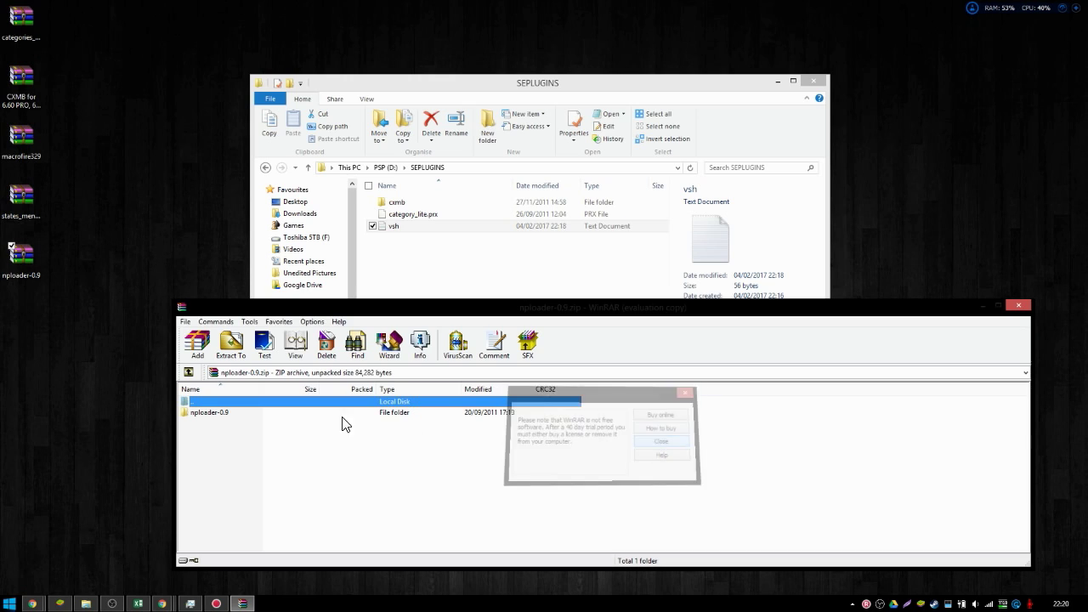
{"action": "double_click", "coordinate": [209, 414]}
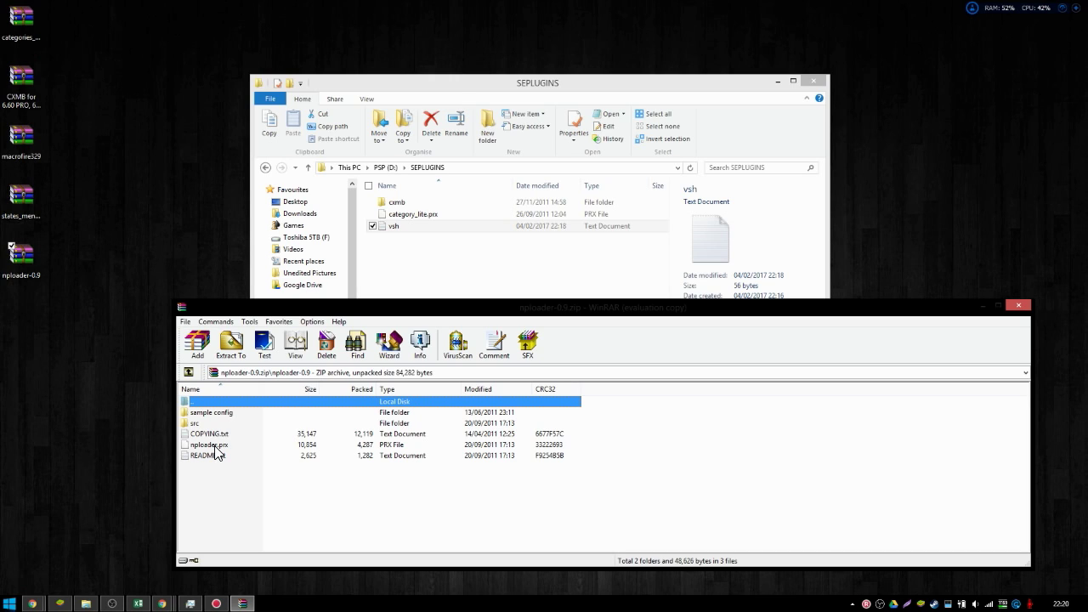
{"action": "left_click", "coordinate": [215, 446]}
{"action": "left_click_drag", "start_coordinate": [216, 451], "coordinate": [428, 255]}
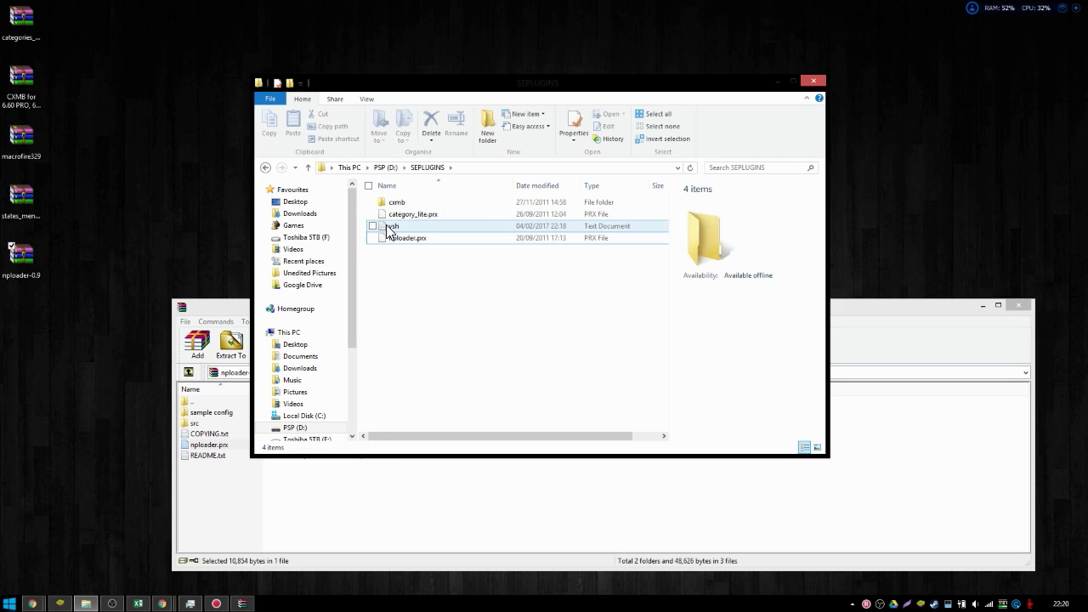
{"action": "left_click", "coordinate": [389, 227]}
{"action": "left_click", "coordinate": [396, 279]}
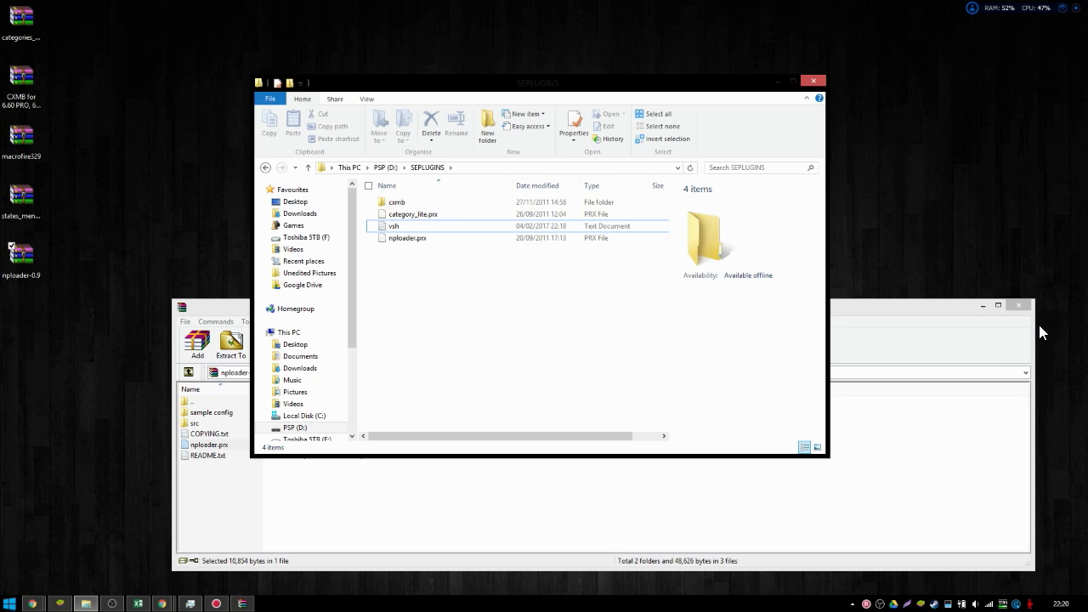
{"action": "left_click", "coordinate": [1014, 303]}
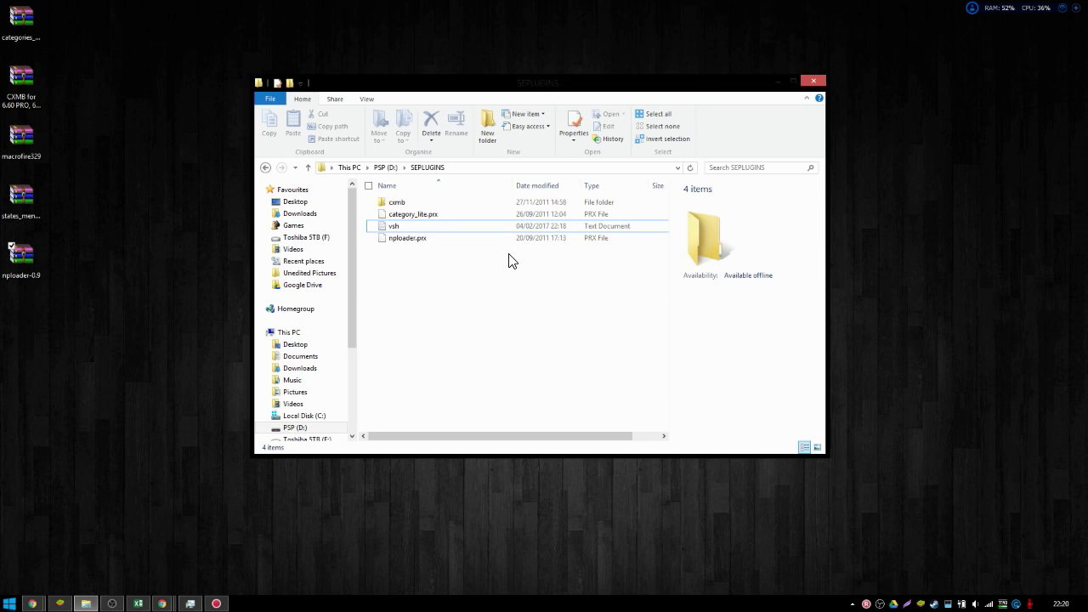
- Drag game.txt, macrofire.ini and macrofire.prx from macrofire329.zip's seplugins folder into SEPLUGINS
{"action": "double_click", "coordinate": [17, 137]}
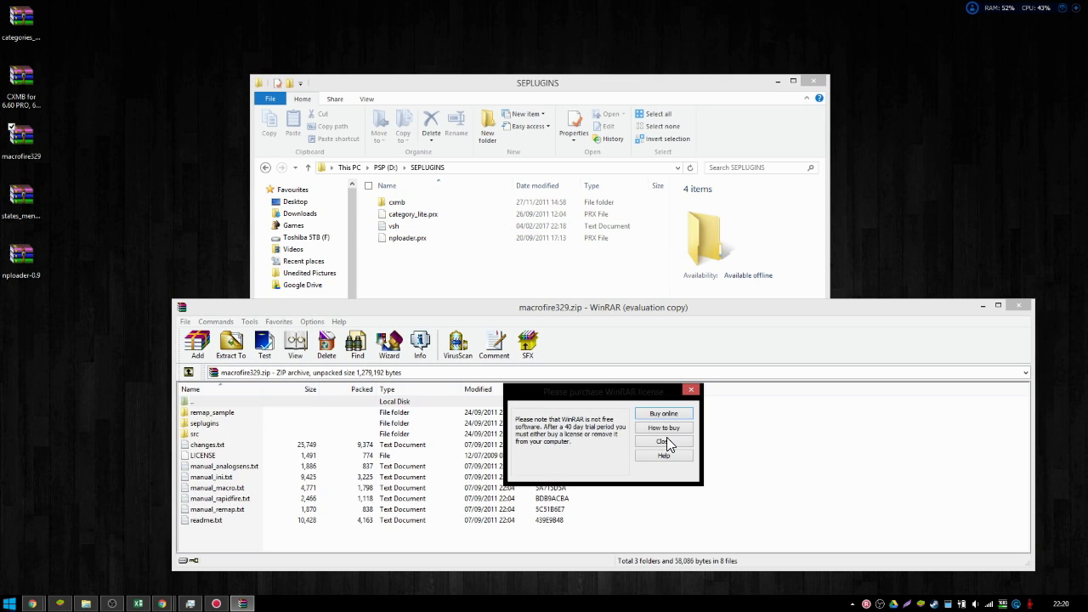
{"action": "left_click", "coordinate": [666, 439]}
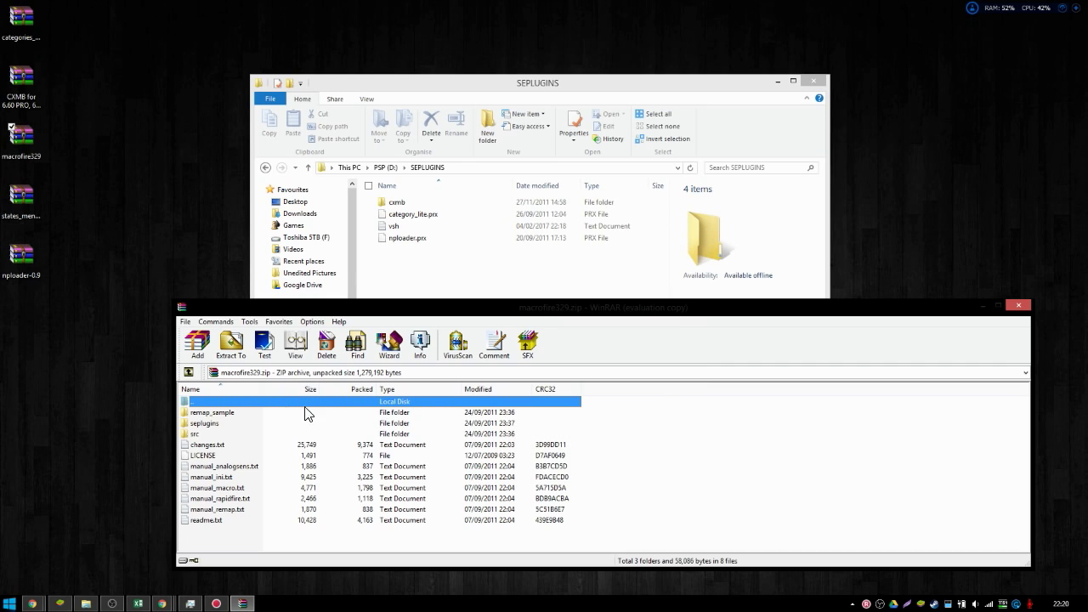
{"action": "double_click", "coordinate": [209, 424]}
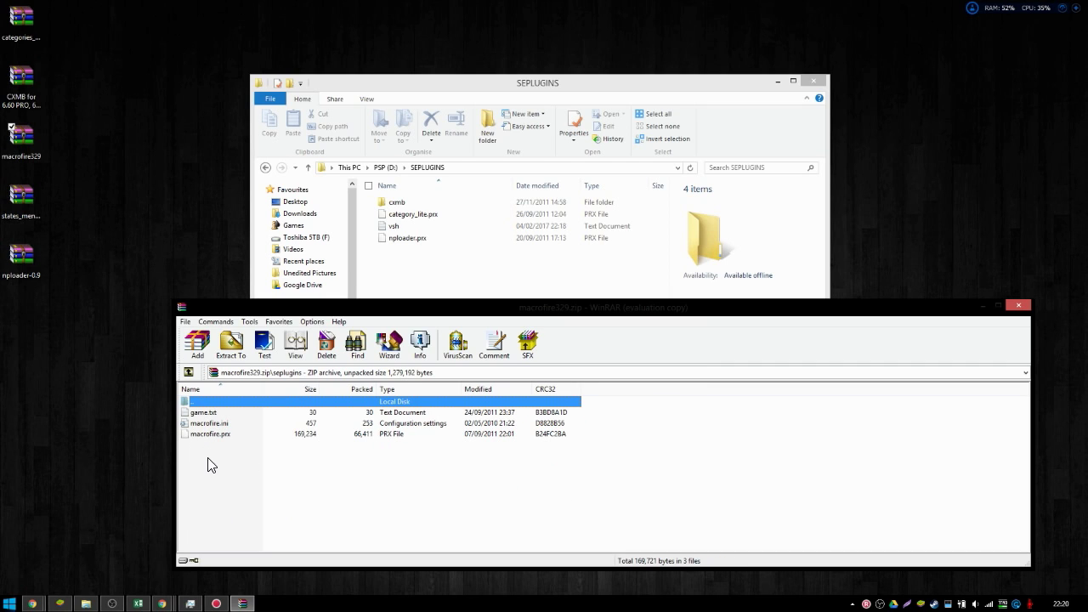
{"action": "left_click_drag", "start_coordinate": [212, 433], "coordinate": [428, 274]}
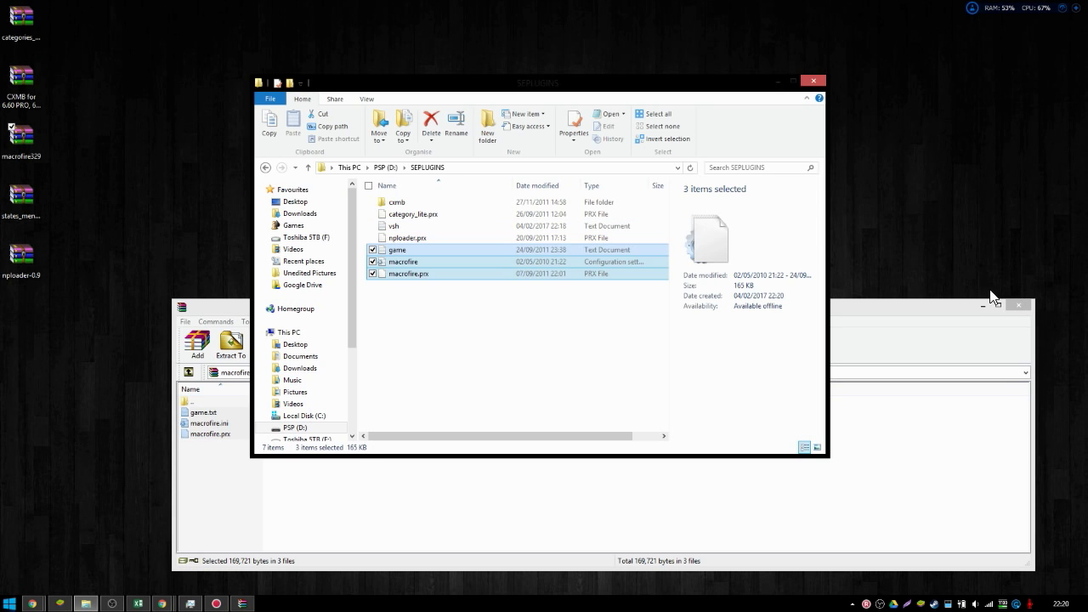
{"action": "left_click", "coordinate": [1022, 305]}
- Open macrofire.ini in Notepad to review its MenuButtons and ToggleButtons settings, then close it
{"action": "left_click", "coordinate": [411, 265]}
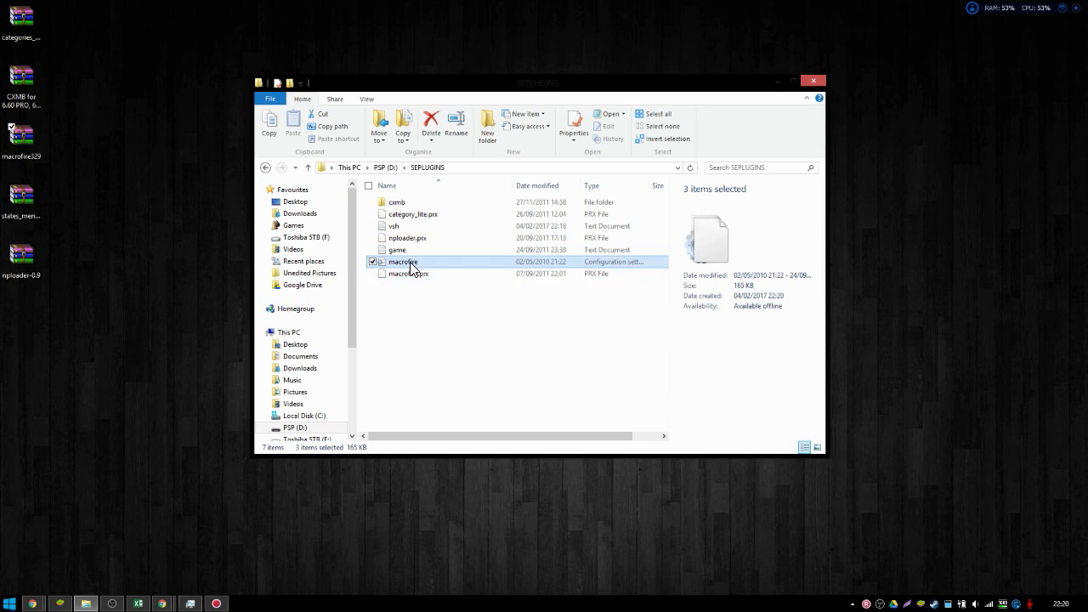
{"action": "double_click", "coordinate": [409, 265]}
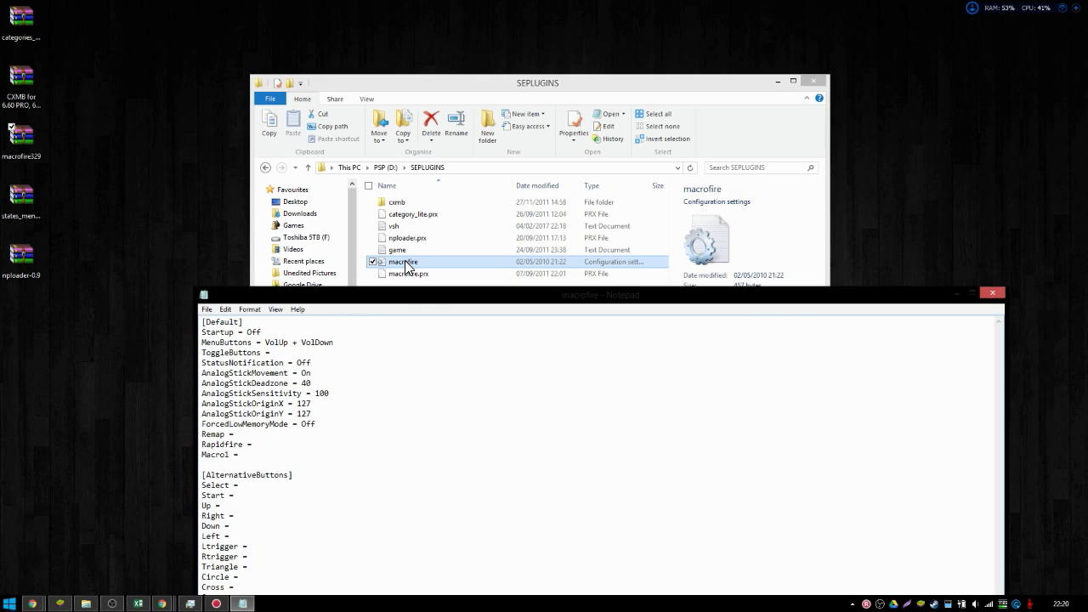
{"action": "mouse_move", "coordinate": [433, 299]}
{"action": "left_mouse_down"}
{"action": "mouse_move", "coordinate": [440, 253]}
{"action": "mouse_move", "coordinate": [431, 321]}
{"action": "left_mouse_up"}
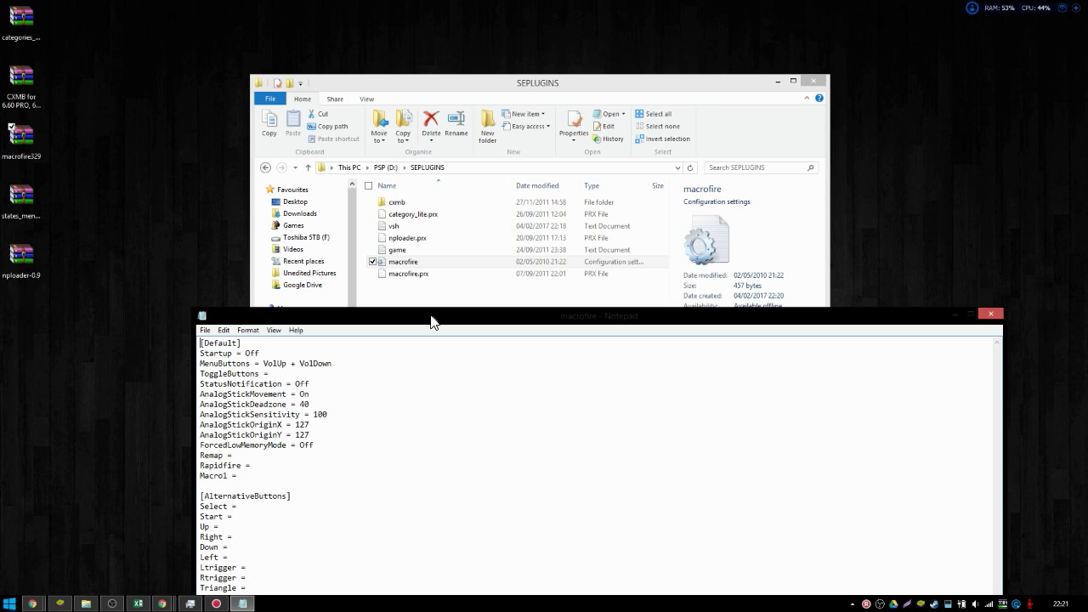
{"action": "left_click_drag", "start_coordinate": [431, 320], "coordinate": [402, 162]}
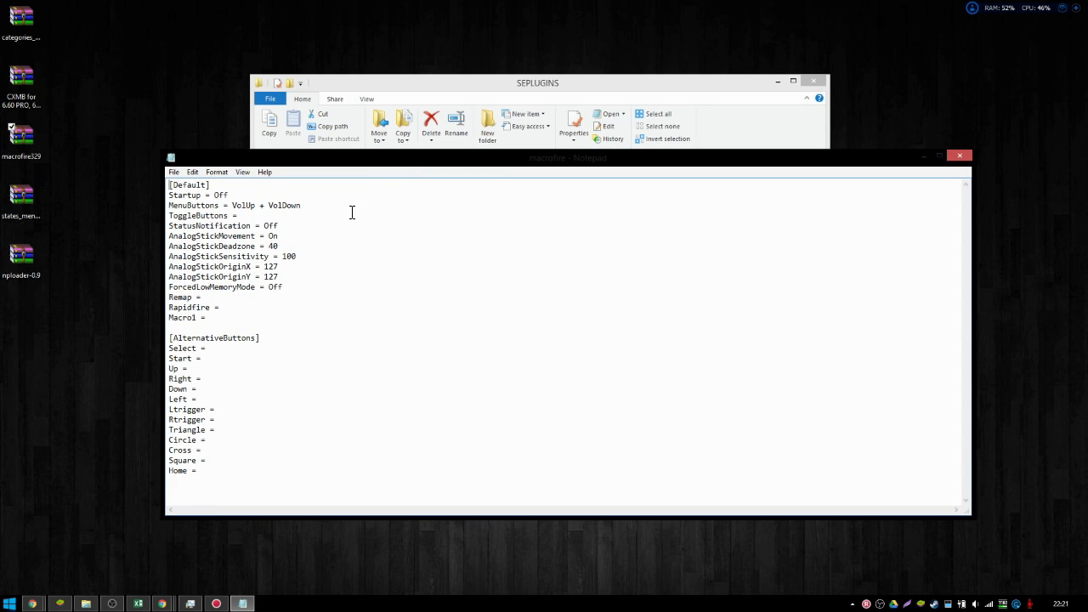
{"action": "mouse_move", "coordinate": [238, 206]}
{"action": "left_mouse_down"}
{"action": "mouse_move", "coordinate": [279, 207]}
{"action": "mouse_move", "coordinate": [247, 216]}
{"action": "left_mouse_up"}
{"action": "left_click", "coordinate": [232, 215]}
{"action": "left_click", "coordinate": [950, 154]}
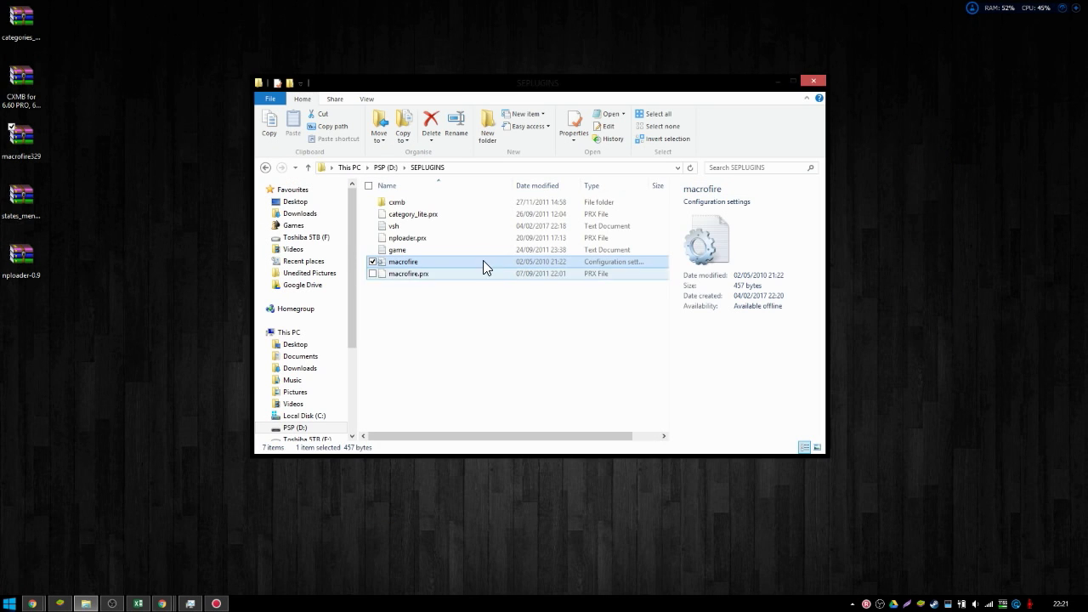
- Add ms0:/seplugins/nploader.prx 1 as the second line of game.txt and save it (61 bytes)
{"action": "double_click", "coordinate": [452, 247]}
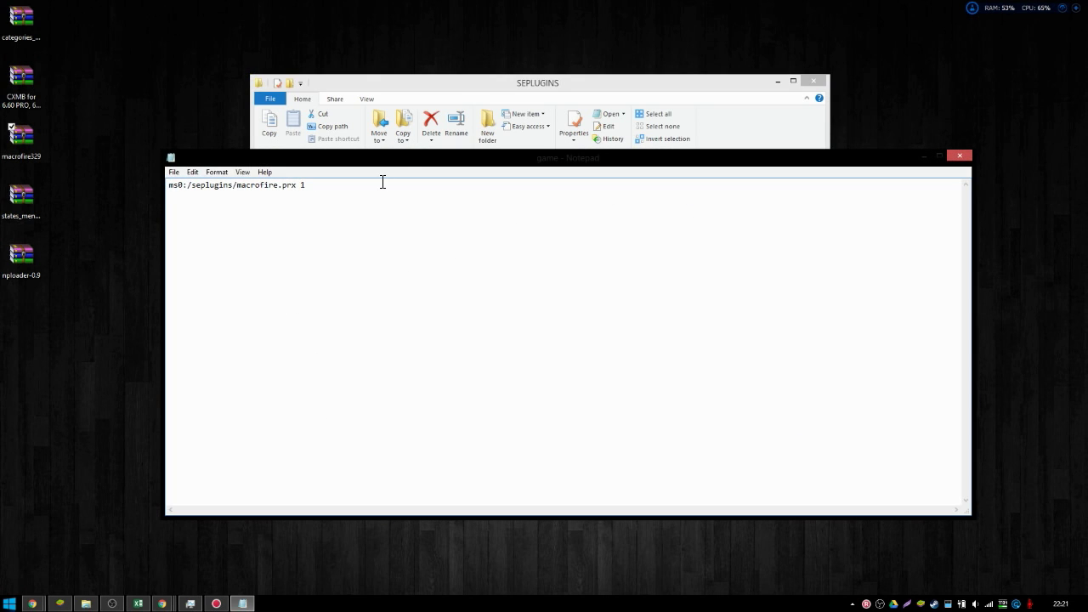
{"action": "left_click_drag", "start_coordinate": [400, 163], "coordinate": [397, 340]}
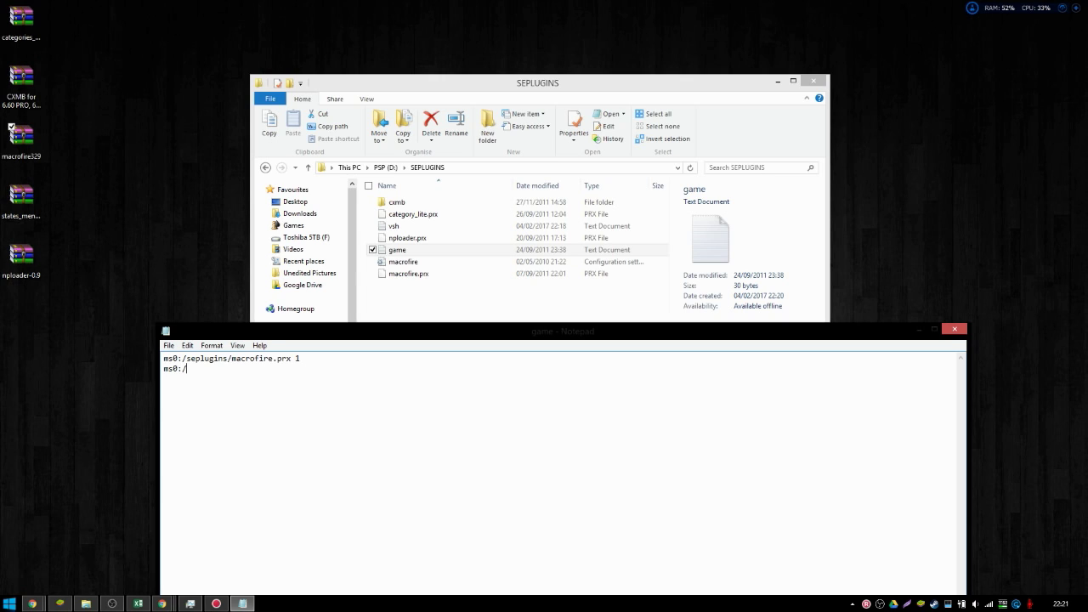
{"action": "type", "text": "gins/nploader.prx 1"}
{"action": "key", "text": "ctrl+s"}
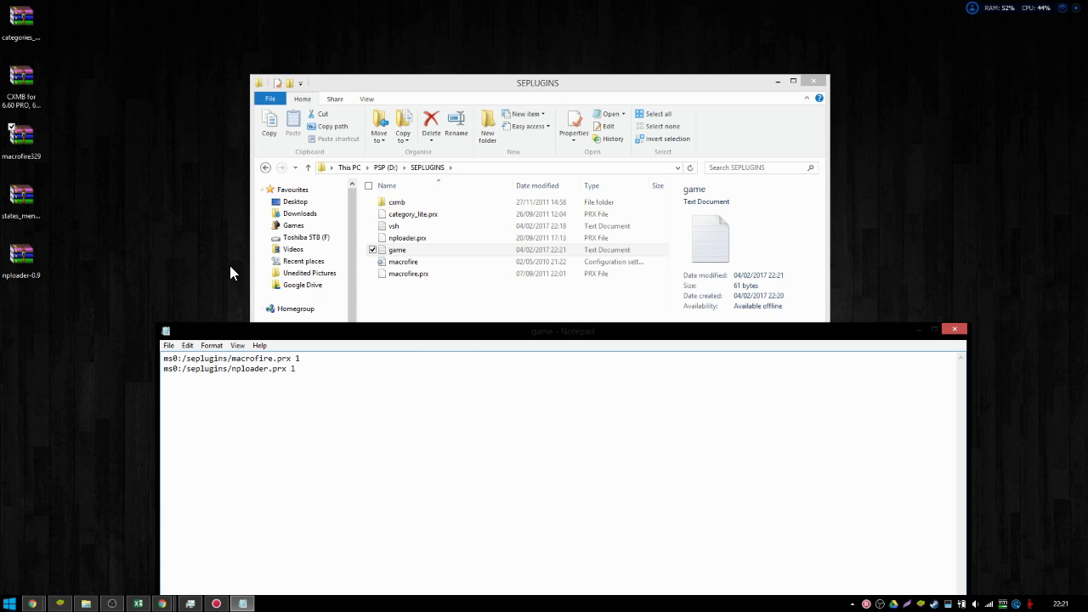
{"action": "left_click", "coordinate": [26, 201]}
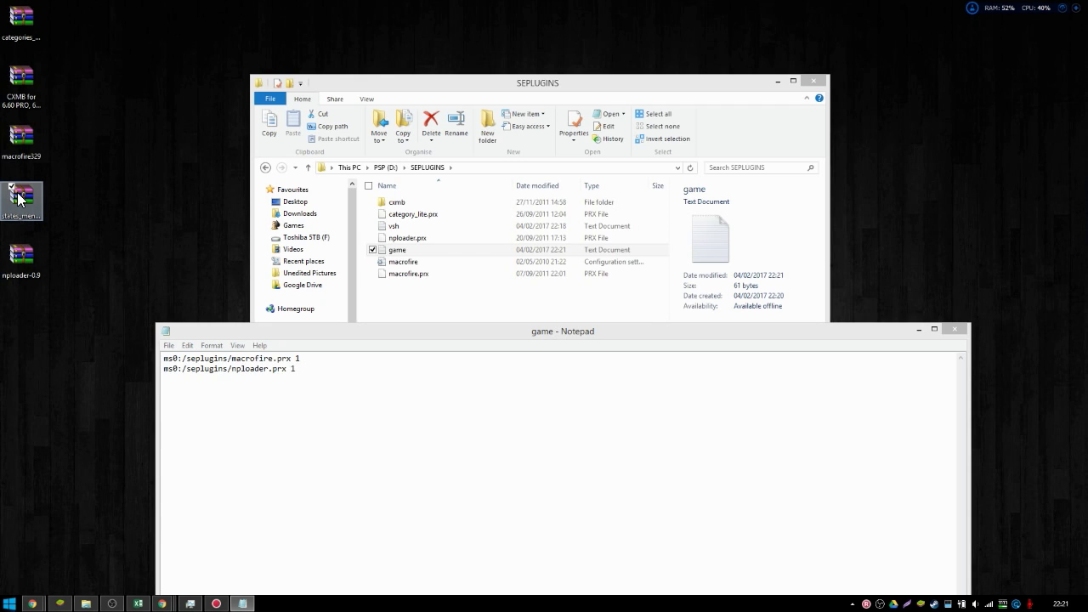
{"action": "left_click", "coordinate": [21, 255]}
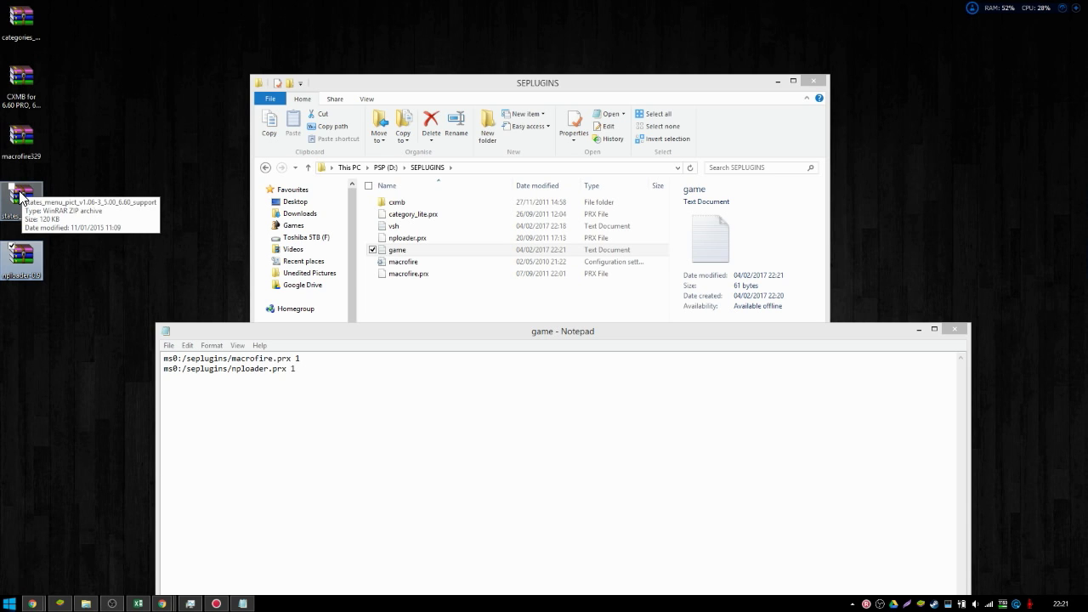
- Copy the SAVESTATE folder and states plugin files from the states_menu archive's seplugins folder
{"action": "double_click", "coordinate": [19, 198]}
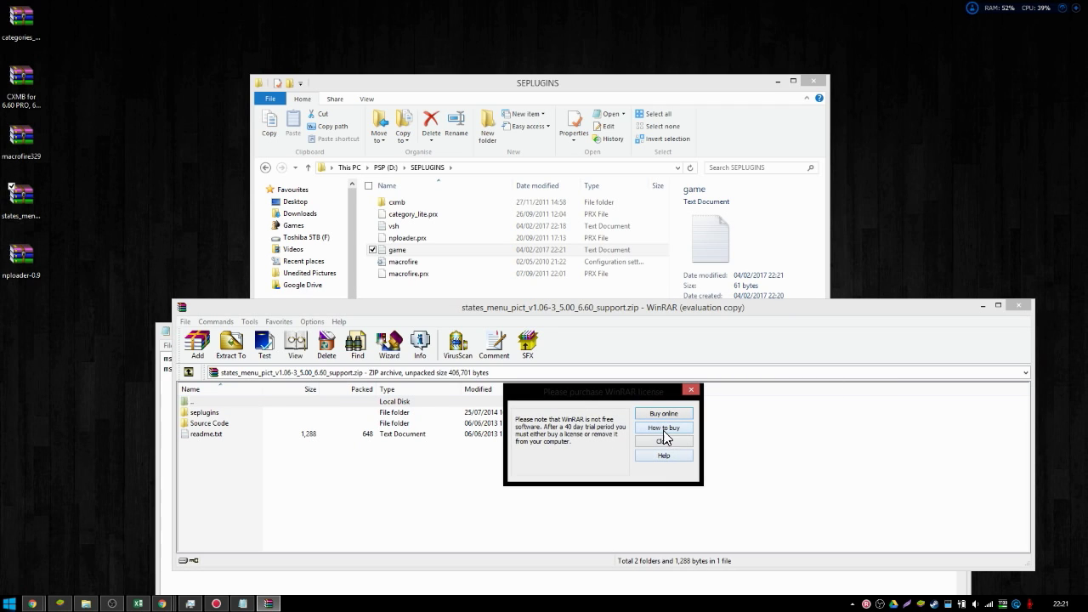
{"action": "left_click", "coordinate": [664, 440]}
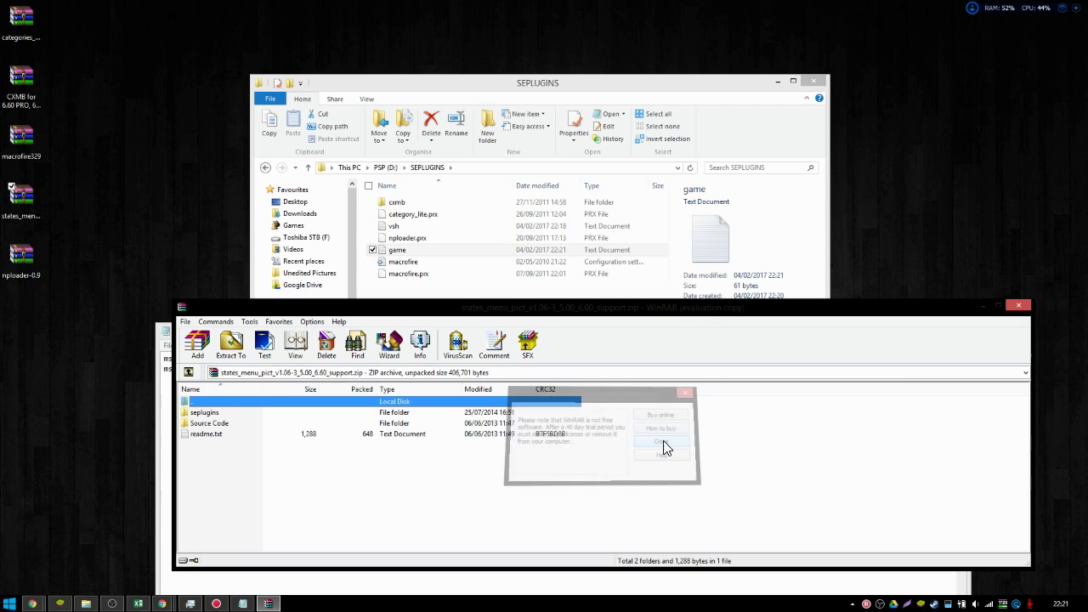
{"action": "double_click", "coordinate": [209, 413]}
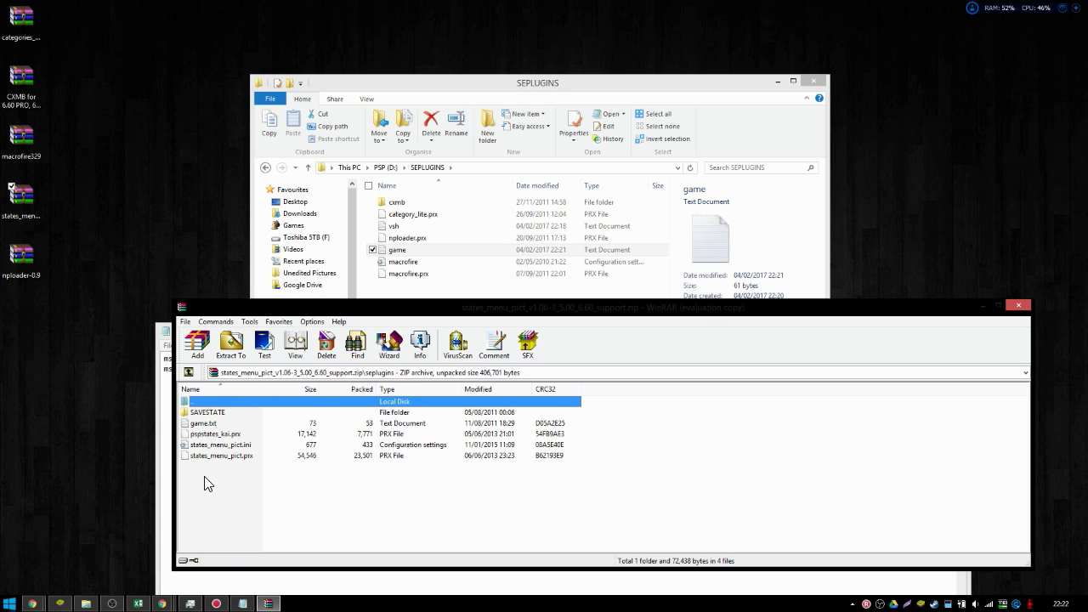
{"action": "left_click_drag", "start_coordinate": [208, 516], "coordinate": [482, 289]}
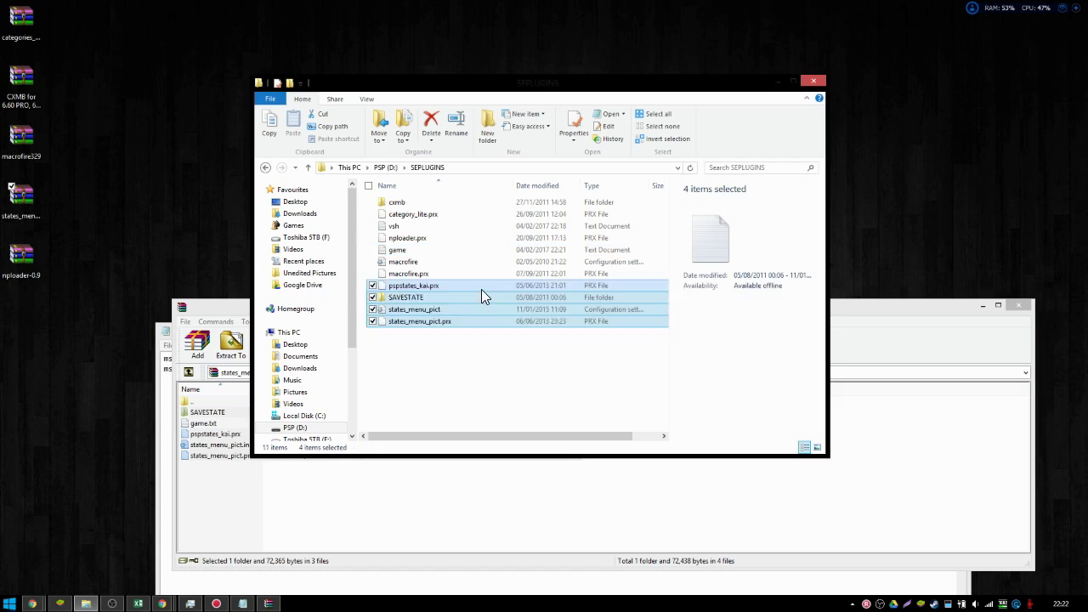
{"action": "left_click", "coordinate": [925, 312]}
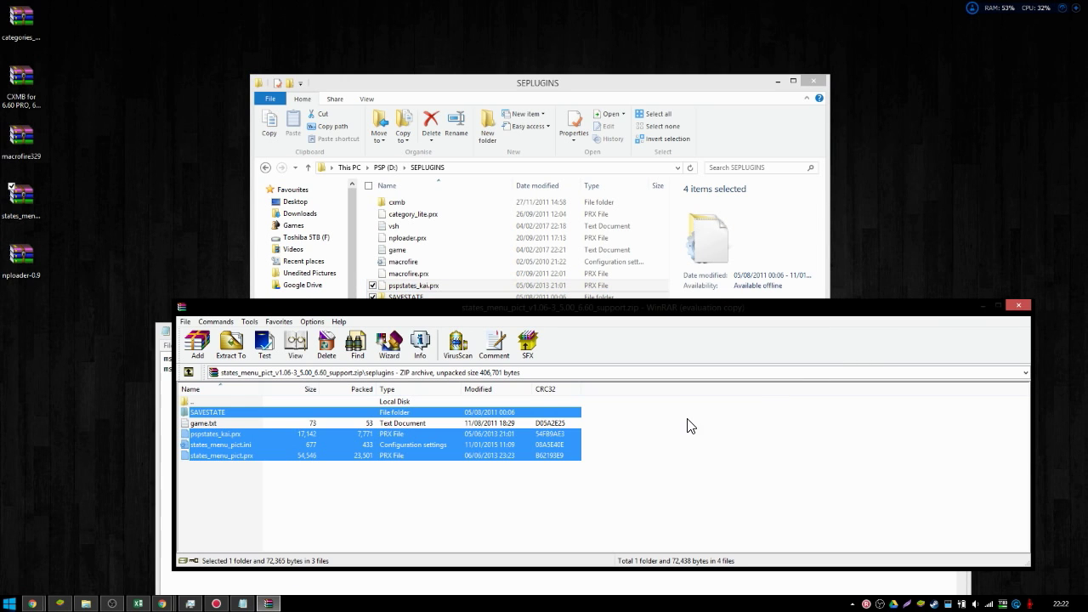
- Paste the two states plugin lines from the archive's game.txt into the SEPLUGINS game file
{"action": "double_click", "coordinate": [217, 423]}
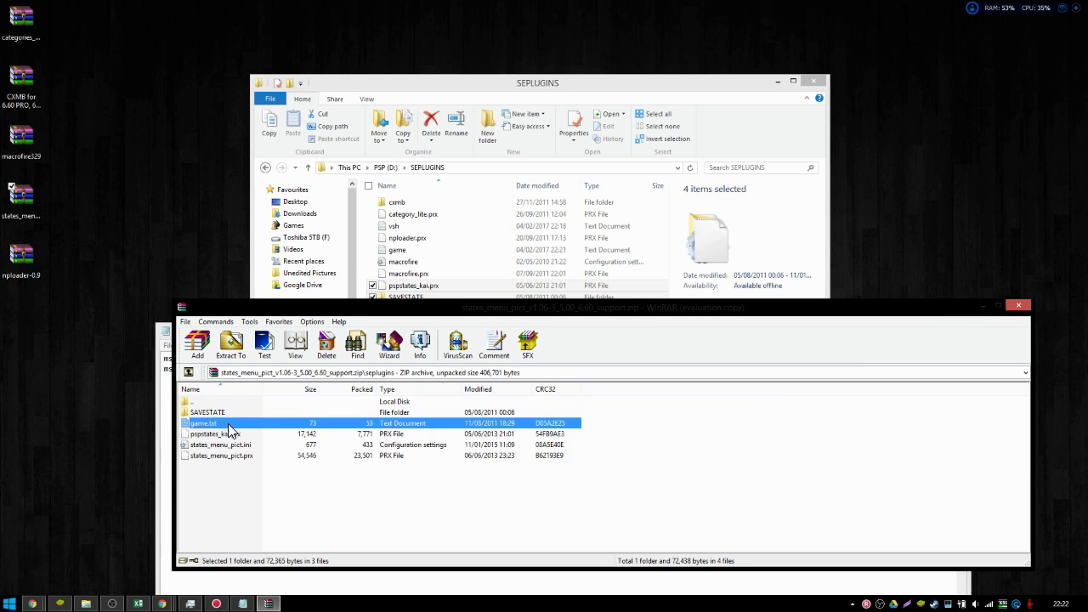
{"action": "left_click_drag", "start_coordinate": [426, 166], "coordinate": [826, 213]}
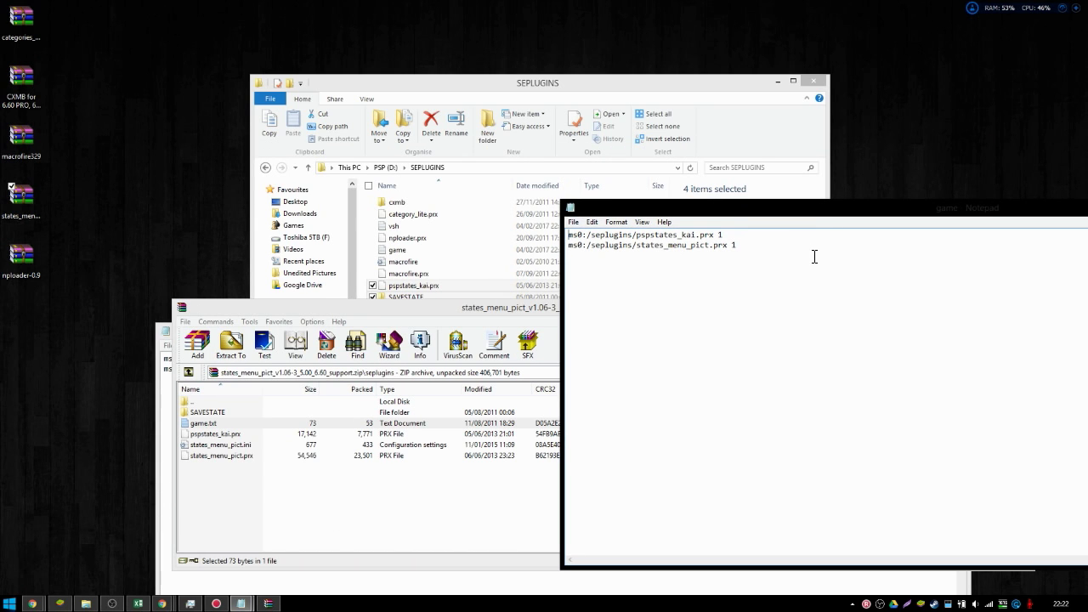
{"action": "left_click_drag", "start_coordinate": [780, 251], "coordinate": [568, 235]}
{"action": "key", "text": "ctrl+c"}
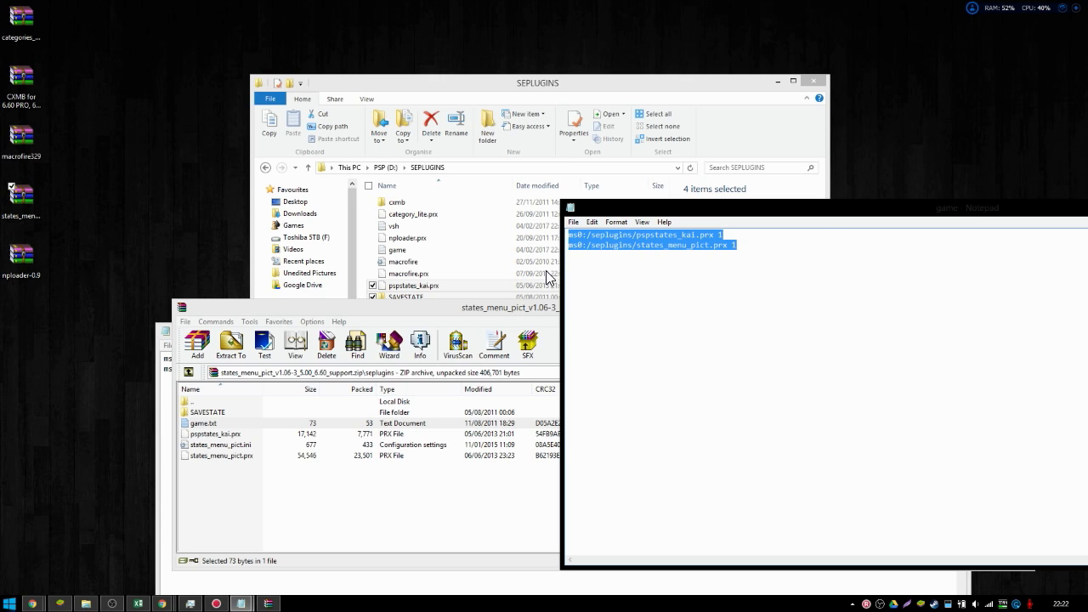
{"action": "left_click", "coordinate": [455, 585]}
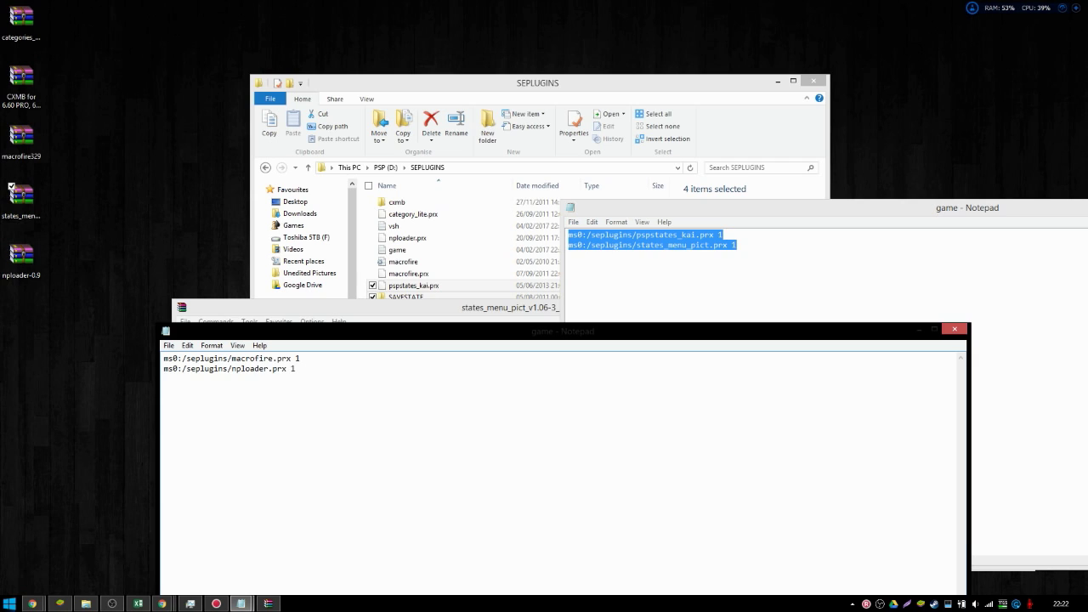
{"action": "key", "text": "ctrl+v"}
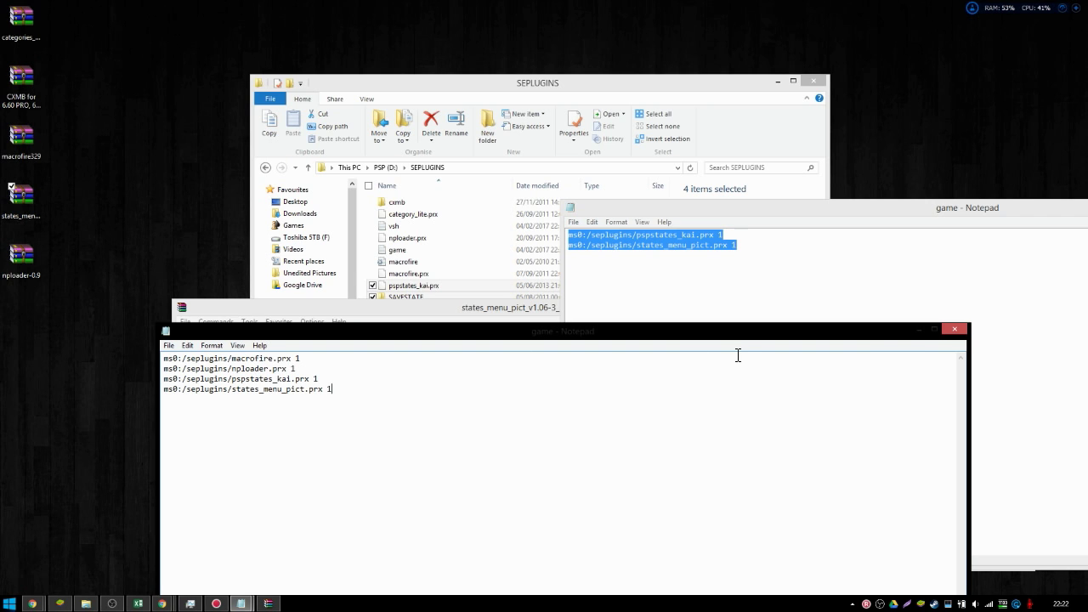
- Close both game text notes and the WinRAR archive, then clear the Explorer selection
{"action": "left_click", "coordinate": [956, 329]}
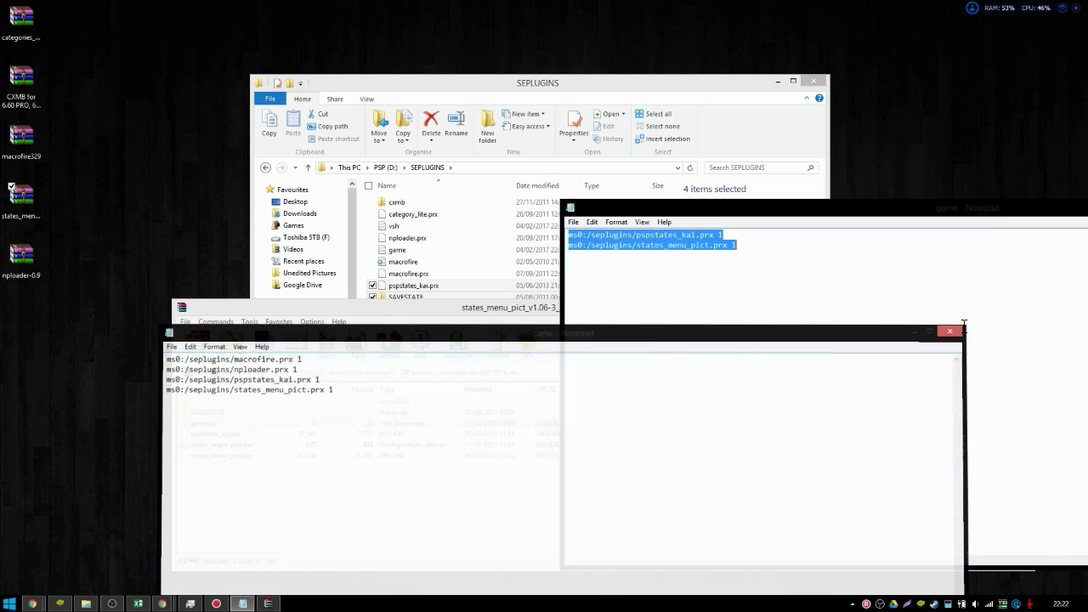
{"action": "left_click_drag", "start_coordinate": [959, 211], "coordinate": [653, 188]}
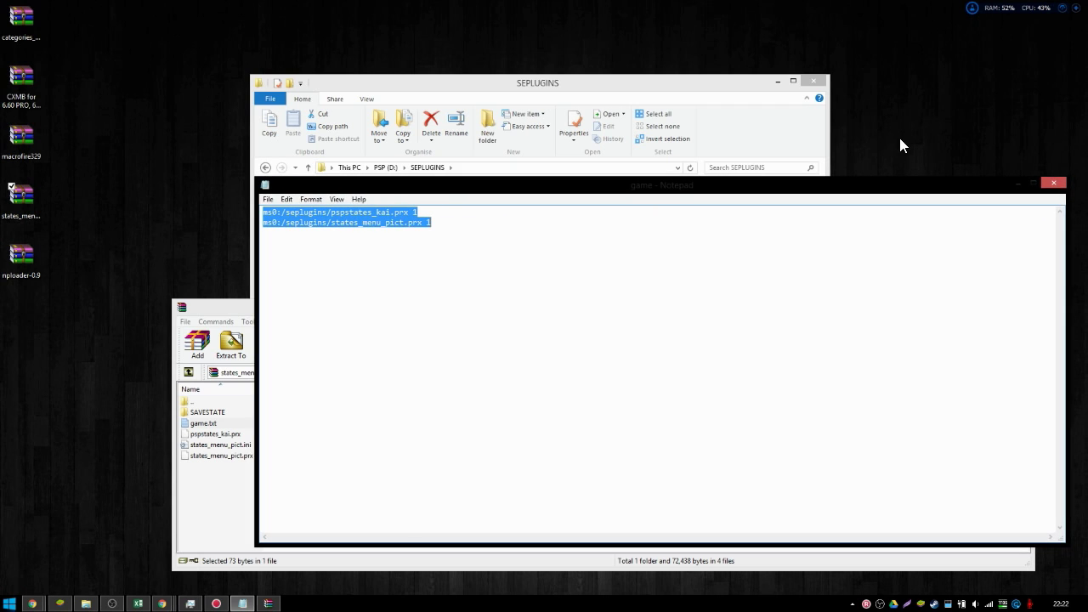
{"action": "left_click", "coordinate": [1056, 183]}
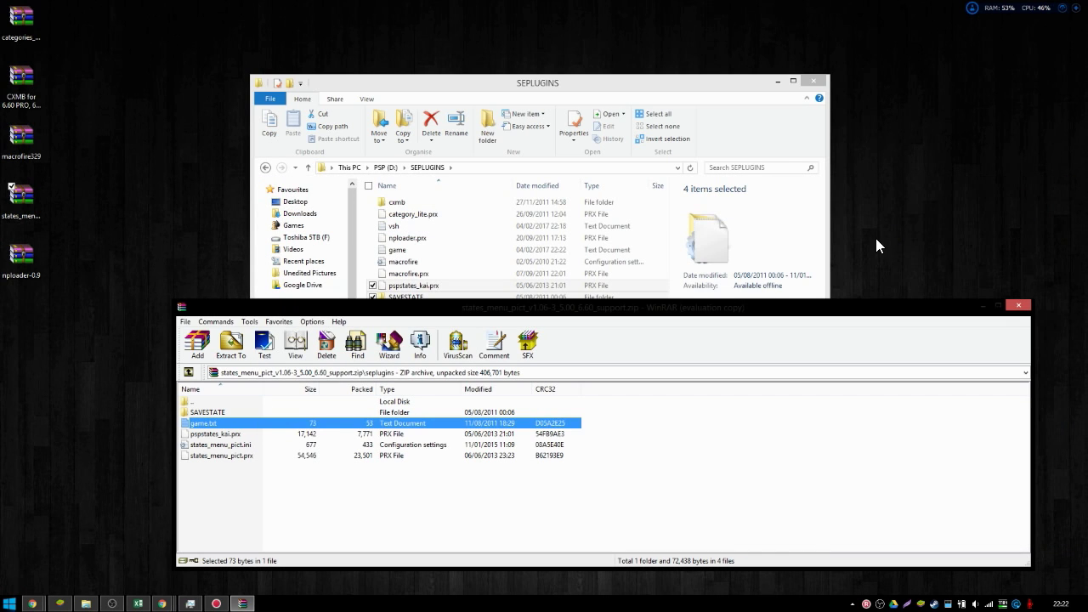
{"action": "left_click", "coordinate": [1017, 305]}
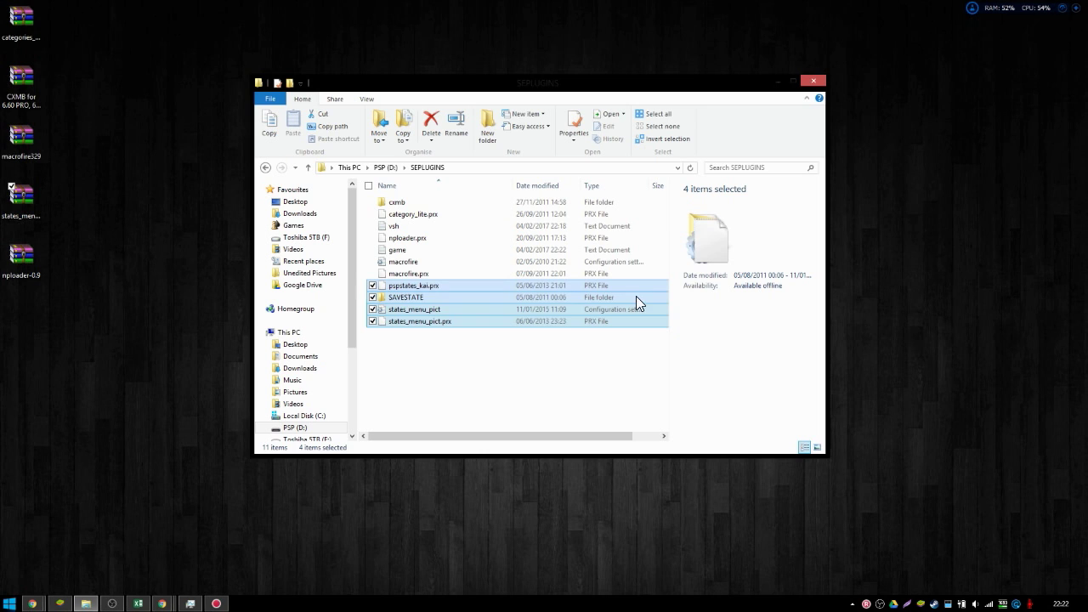
{"action": "left_click", "coordinate": [534, 354]}
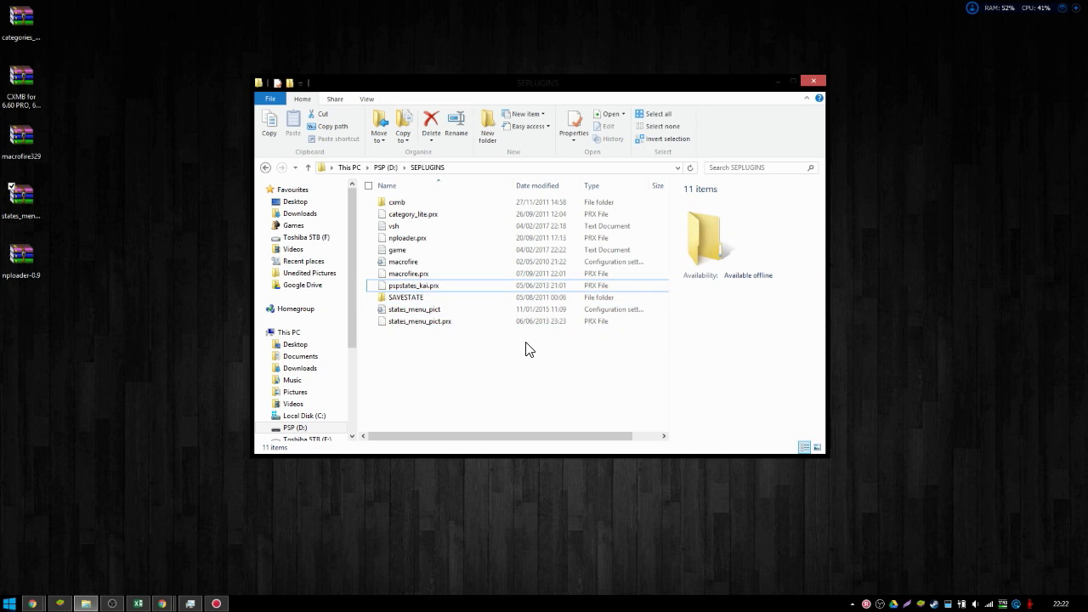
- Change states_menu_pict's StartWith line to "pspstateskai.prx" and close it saved
{"action": "double_click", "coordinate": [457, 311]}
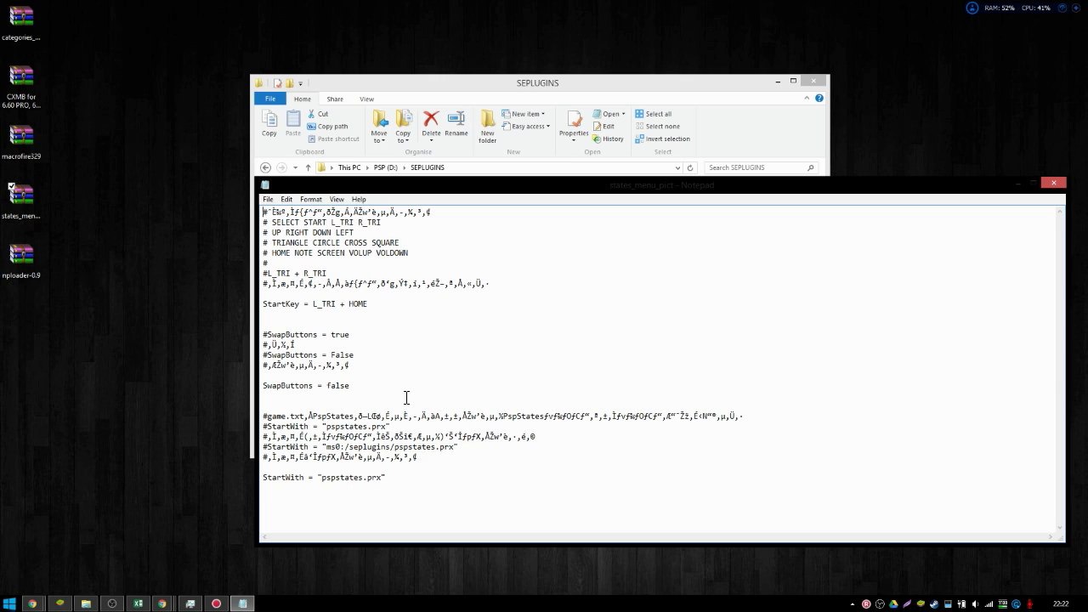
{"action": "left_click_drag", "start_coordinate": [484, 194], "coordinate": [438, 111]}
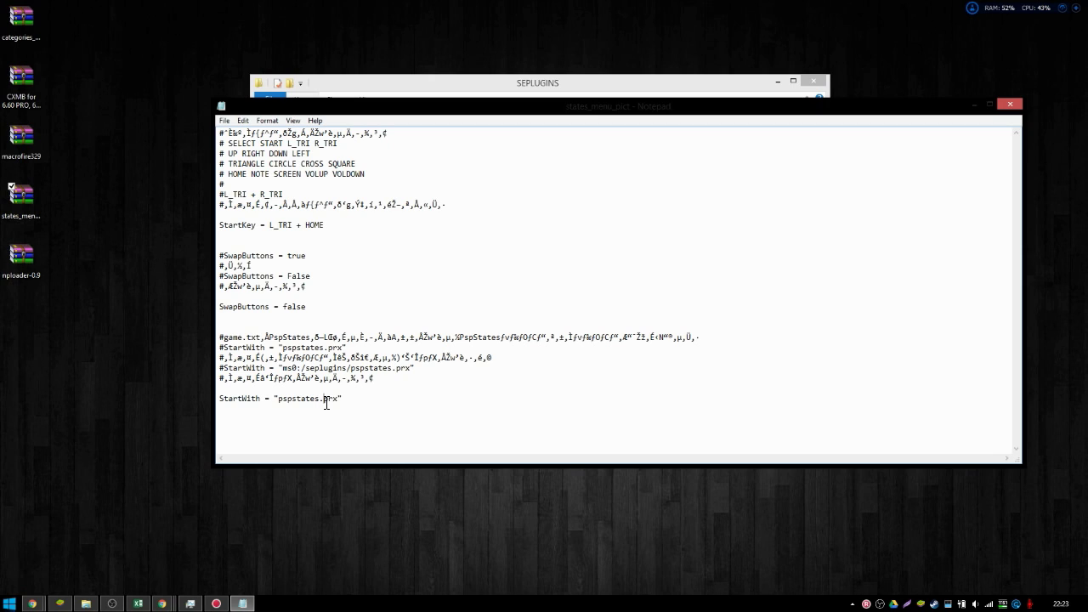
{"action": "type", "text": "kai"}
{"action": "left_click", "coordinate": [1008, 106]}
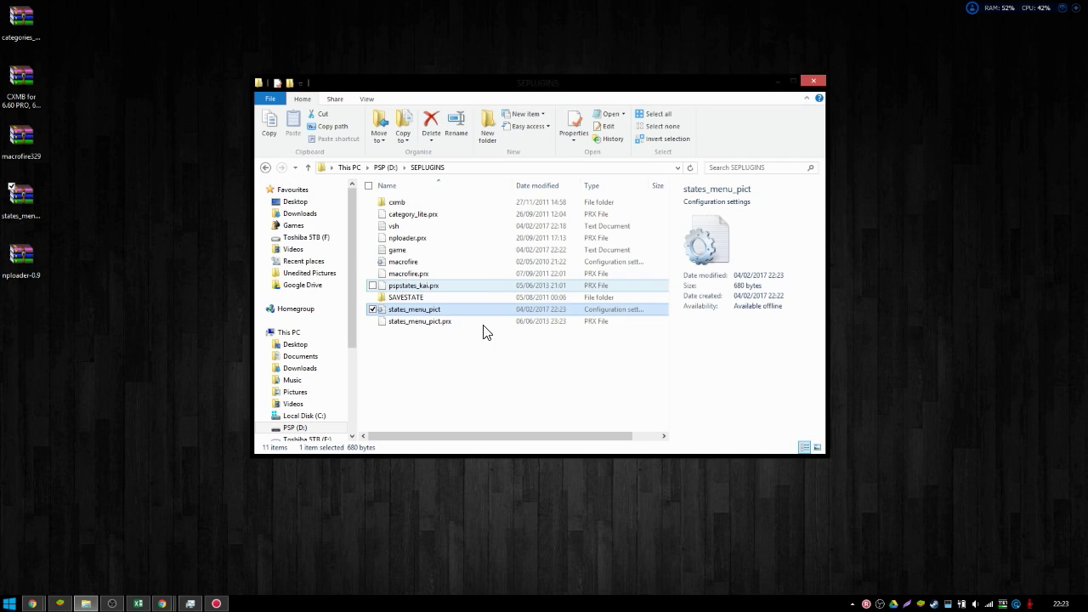
- Refresh SEPLUGINS and open the game file to confirm its four plugin lines, then close it
{"action": "left_click", "coordinate": [473, 376]}
{"action": "mouse_move", "coordinate": [455, 342]}
{"action": "left_mouse_down"}
{"action": "mouse_move", "coordinate": [457, 202]}
{"action": "mouse_move", "coordinate": [445, 345]}
{"action": "left_mouse_up"}
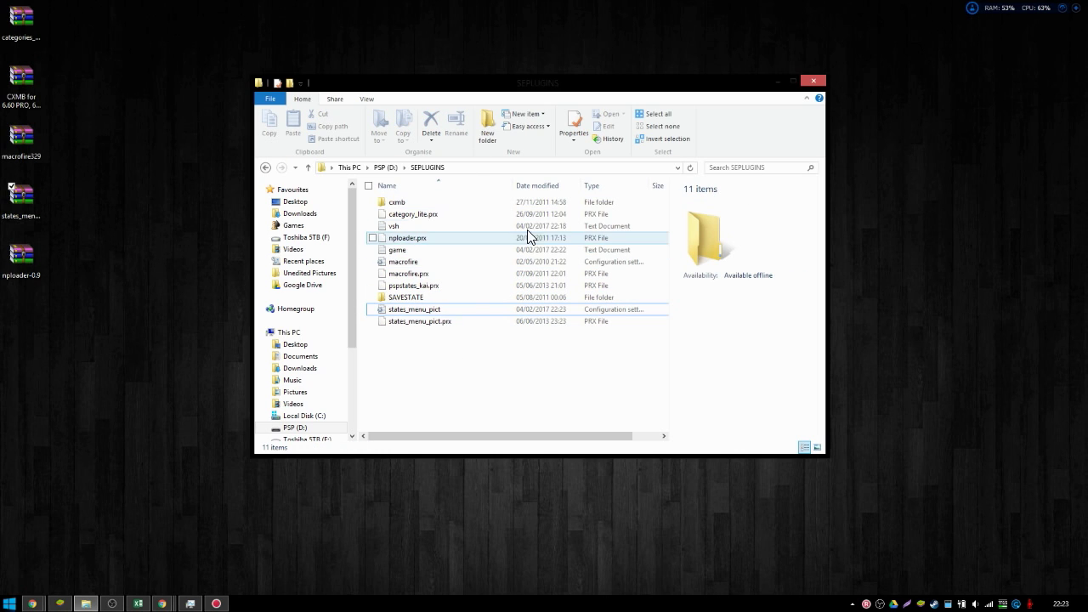
{"action": "left_click", "coordinate": [691, 168]}
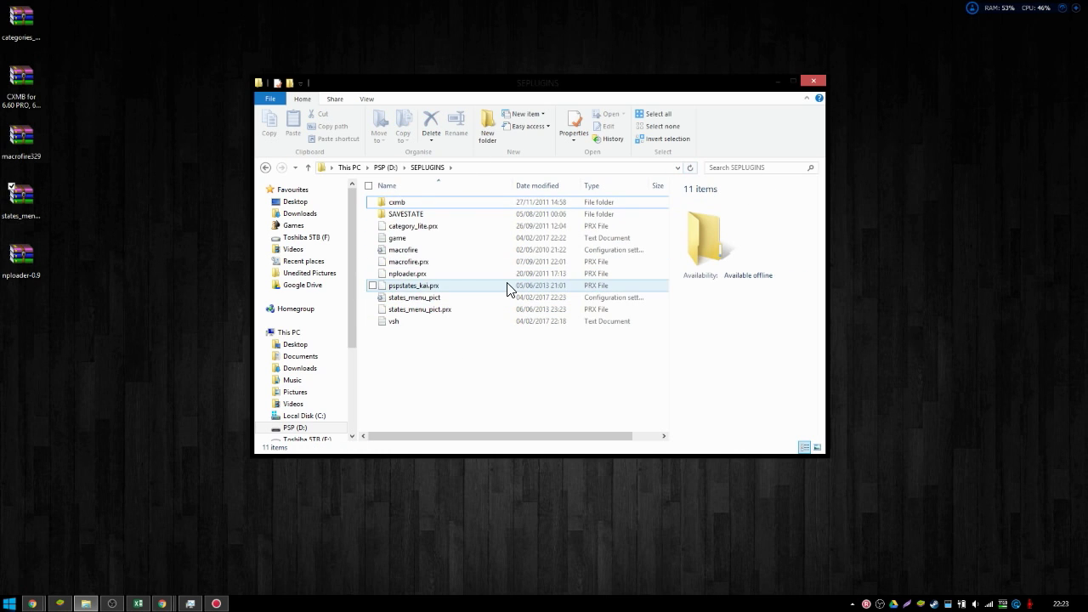
{"action": "left_click", "coordinate": [436, 238]}
{"action": "double_click", "coordinate": [436, 238]}
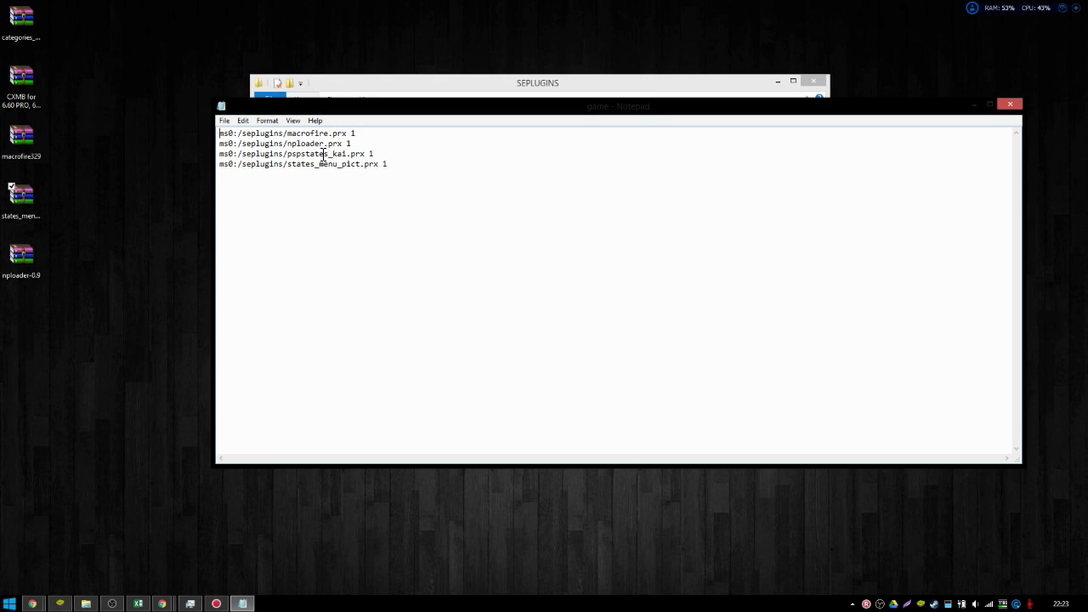
{"action": "left_click", "coordinate": [1008, 107]}
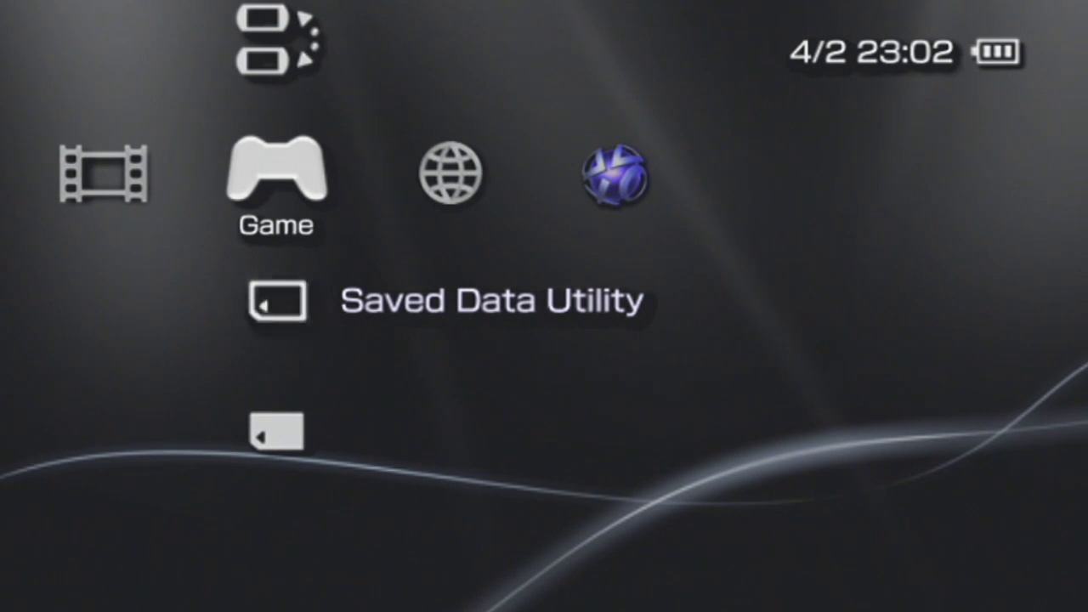
{"action": "key", "text": "Left"}
{"action": "key", "text": "Left"}
{"action": "key", "text": "Left"}
{"action": "key", "text": "Left"}
{"action": "key", "text": "Left"}
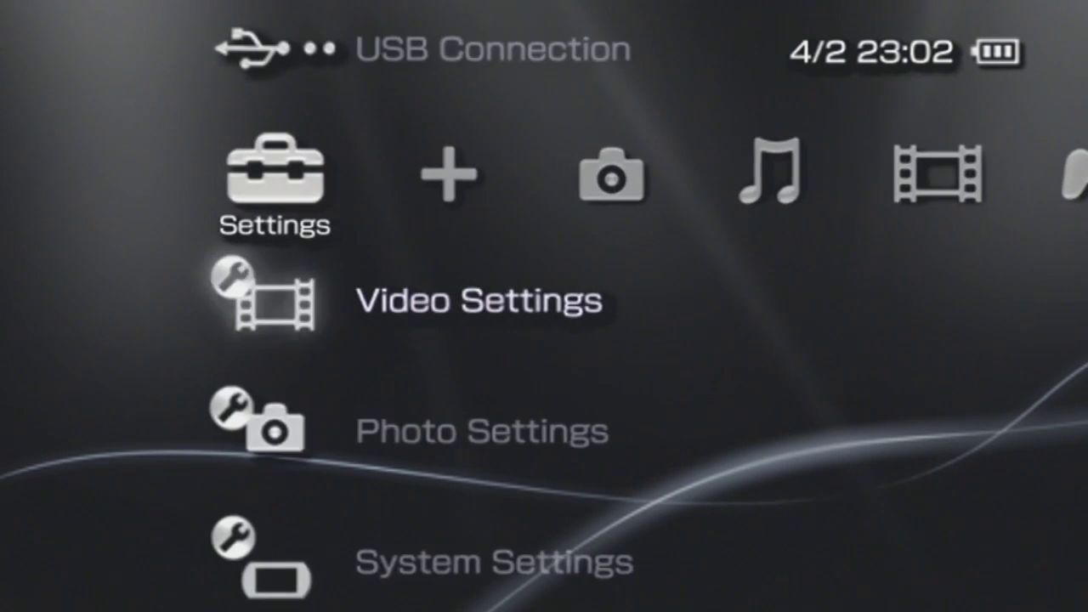
{"action": "key", "text": "Down"}
{"action": "key", "text": "Down"}
{"action": "key", "text": "Down"}
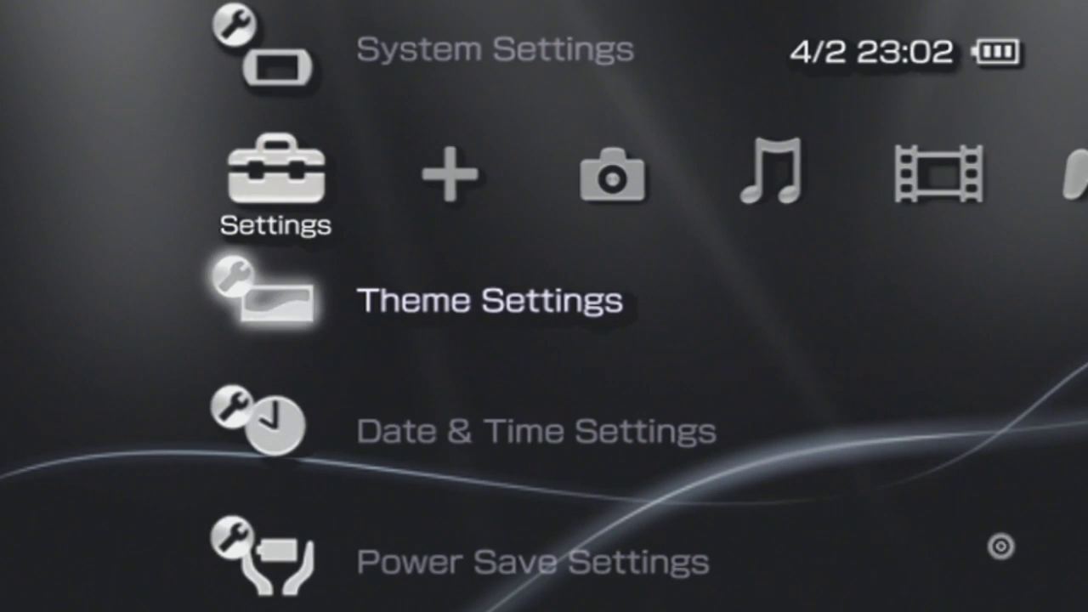
{"action": "key", "text": "Return"}
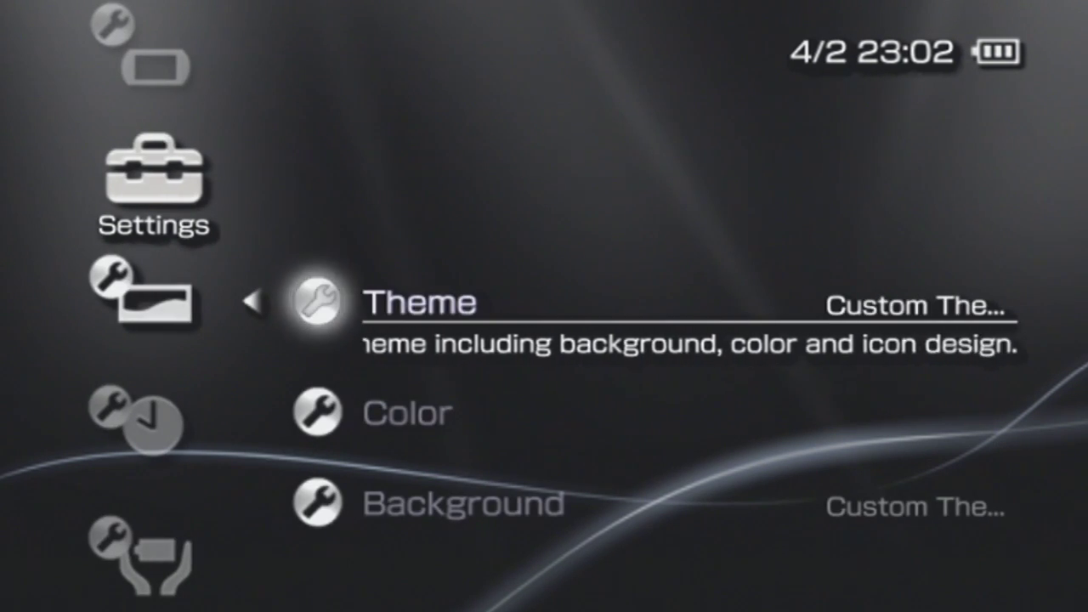
{"action": "key", "text": "Return"}
{"action": "key", "text": "Up"}
{"action": "key", "text": "Up"}
{"action": "key", "text": "Up"}
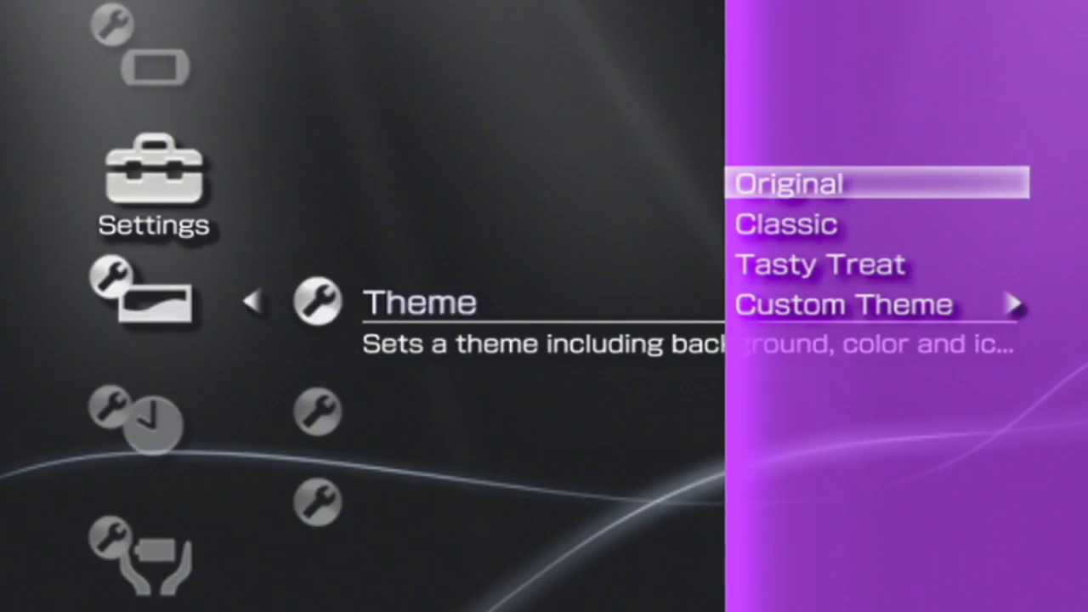
{"action": "key", "text": "Down"}
{"action": "key", "text": "Down"}
{"action": "key", "text": "Down"}
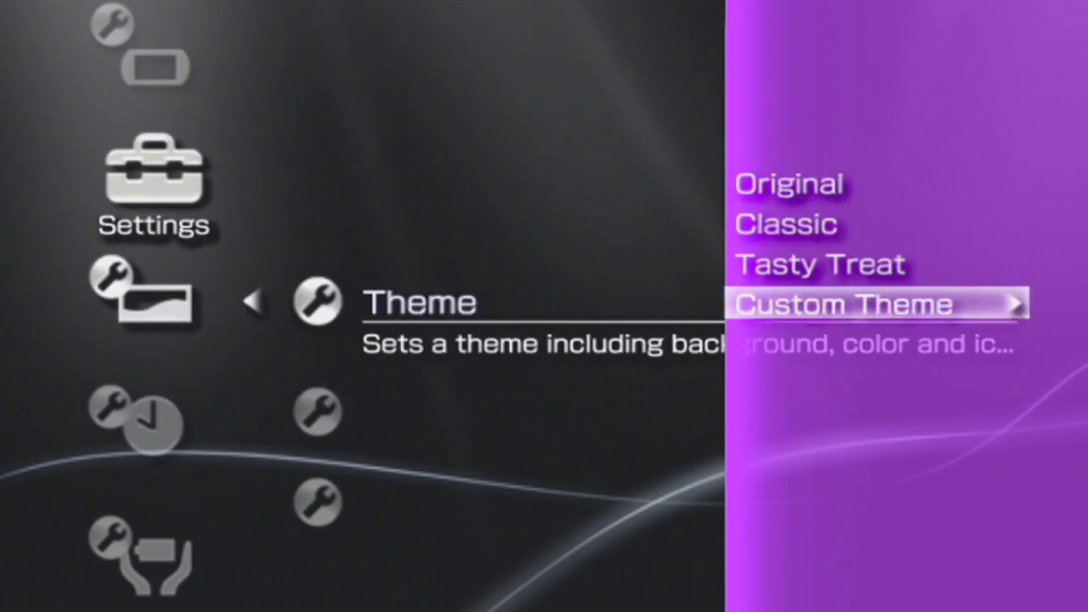
{"action": "key", "text": "Up"}
{"action": "key", "text": "Down"}
{"action": "key", "text": "Up"}
{"action": "key", "text": "Up"}
{"action": "key", "text": "Up"}
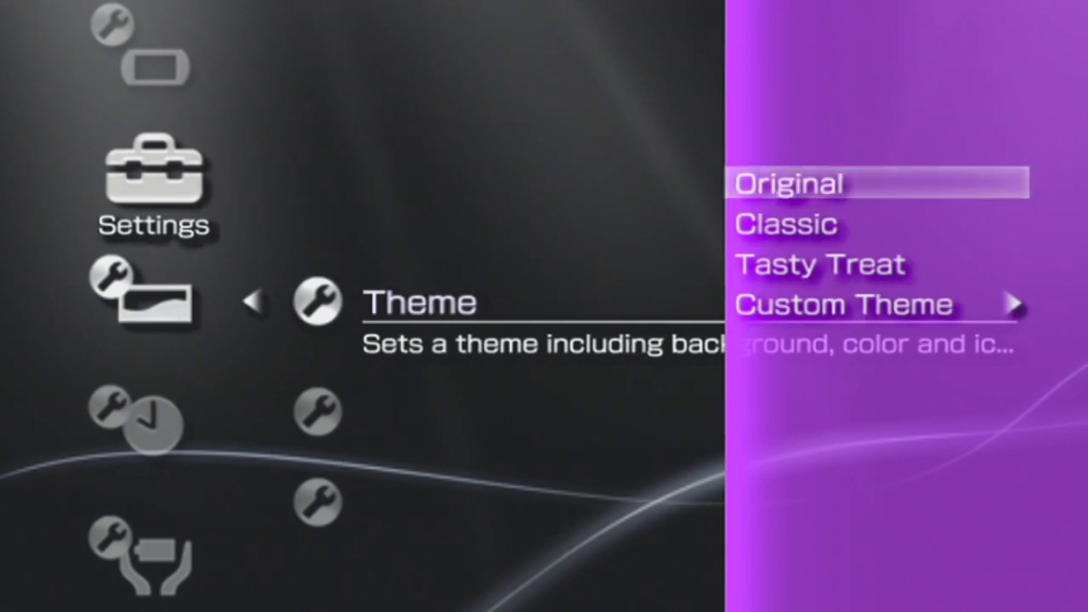
{"action": "key", "text": "Down"}
{"action": "key", "text": "Down"}
{"action": "key", "text": "Down"}
{"action": "key", "text": "Up"}
{"action": "key", "text": "Up"}
{"action": "key", "text": "Up"}
{"action": "key", "text": "Down"}
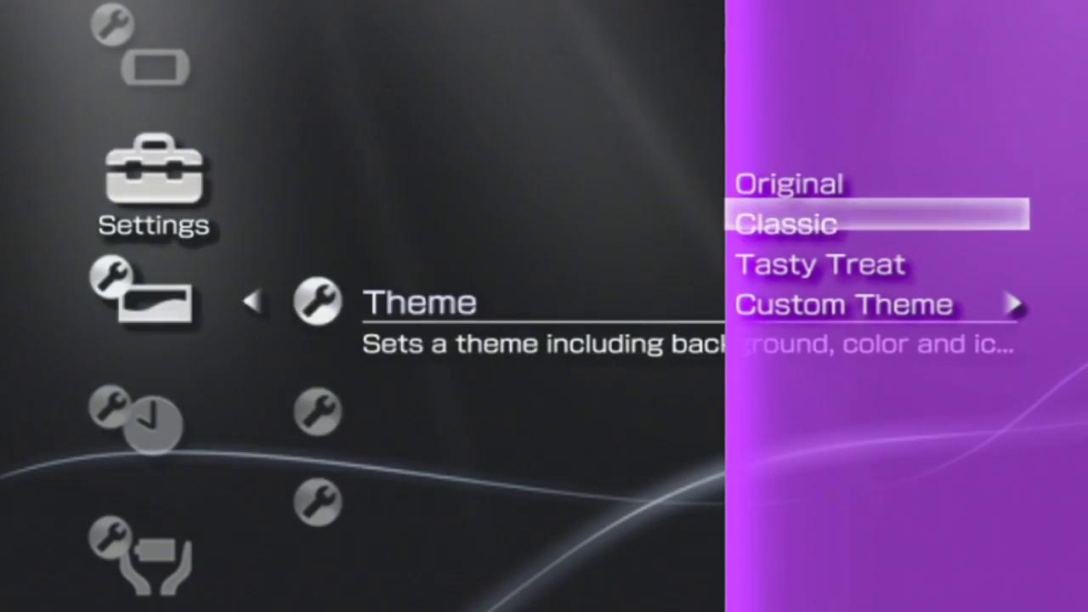
{"action": "key", "text": "Down"}
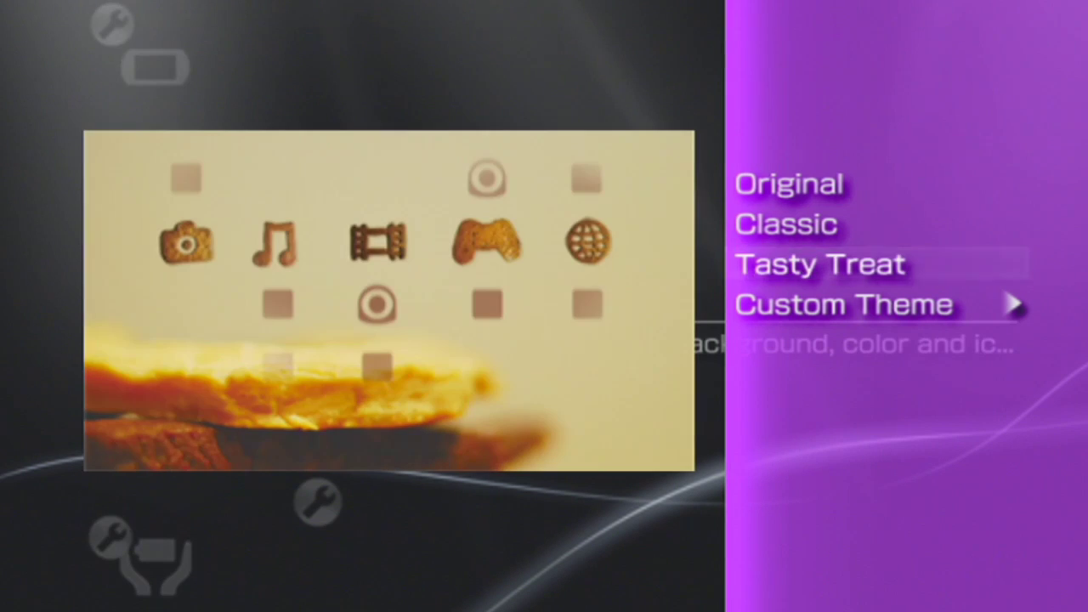
{"action": "key", "text": "Up"}
{"action": "key", "text": "Up"}
{"action": "key", "text": "Down"}
{"action": "key", "text": "Down"}
{"action": "key", "text": "Up"}
{"action": "key", "text": "Up"}
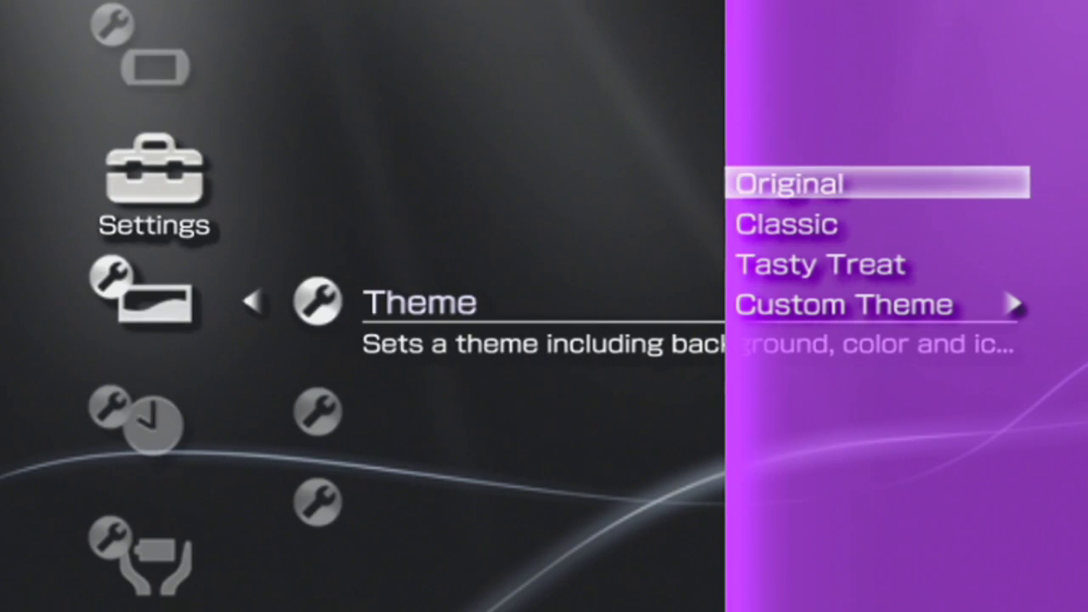
{"action": "key", "text": "Down"}
{"action": "key", "text": "Down"}
{"action": "key", "text": "Down"}
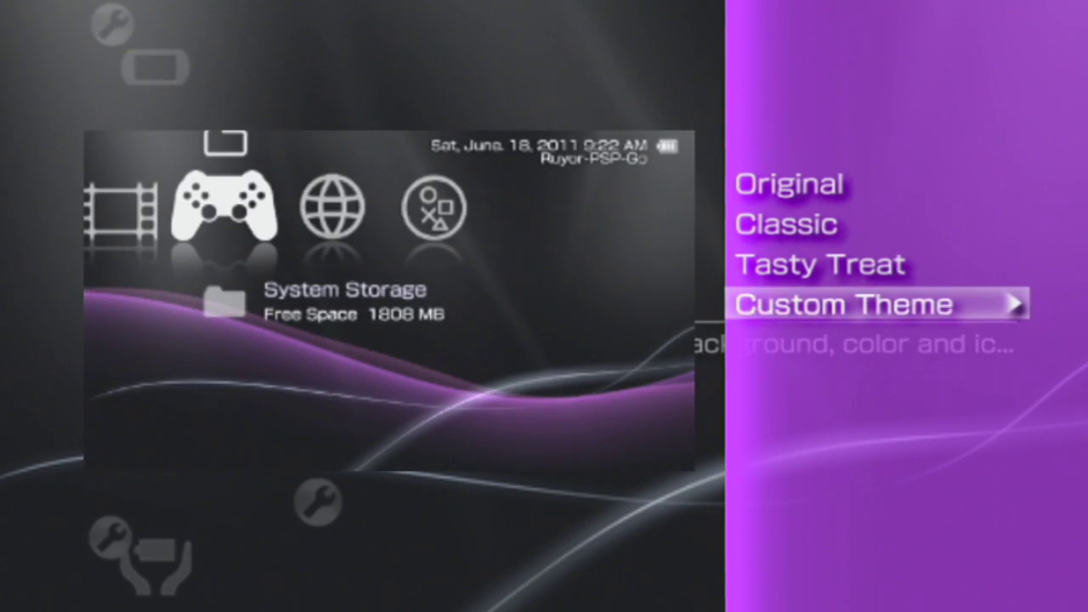
{"action": "key", "text": "Return"}
{"action": "key", "text": "Escape"}
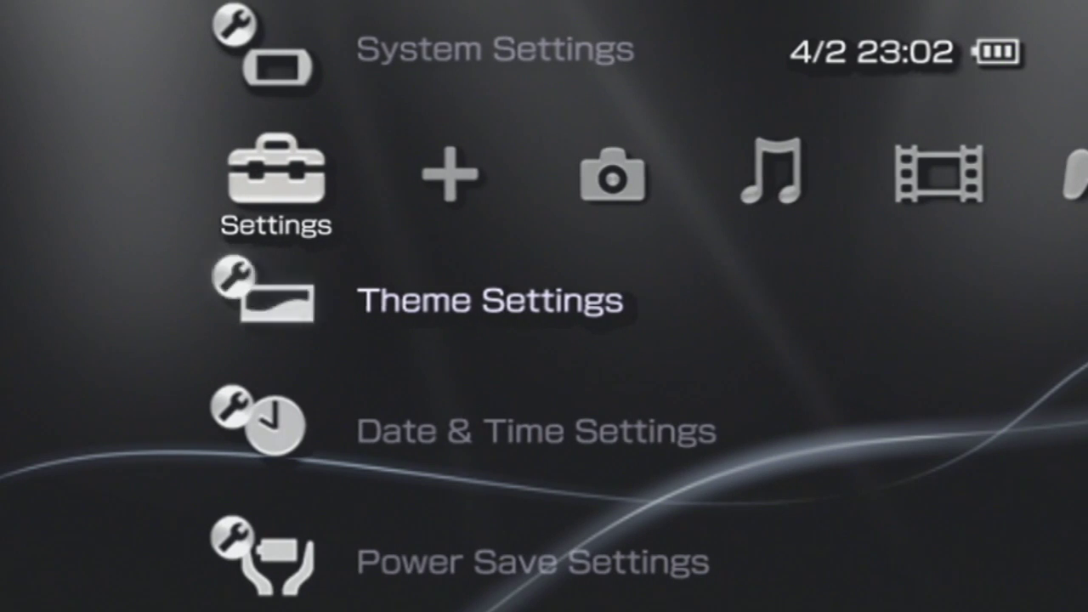
{"action": "key", "text": "Right"}
{"action": "key", "text": "Right"}
{"action": "key", "text": "Right"}
{"action": "key", "text": "Right"}
{"action": "key", "text": "Right"}
{"action": "key", "text": "Down"}
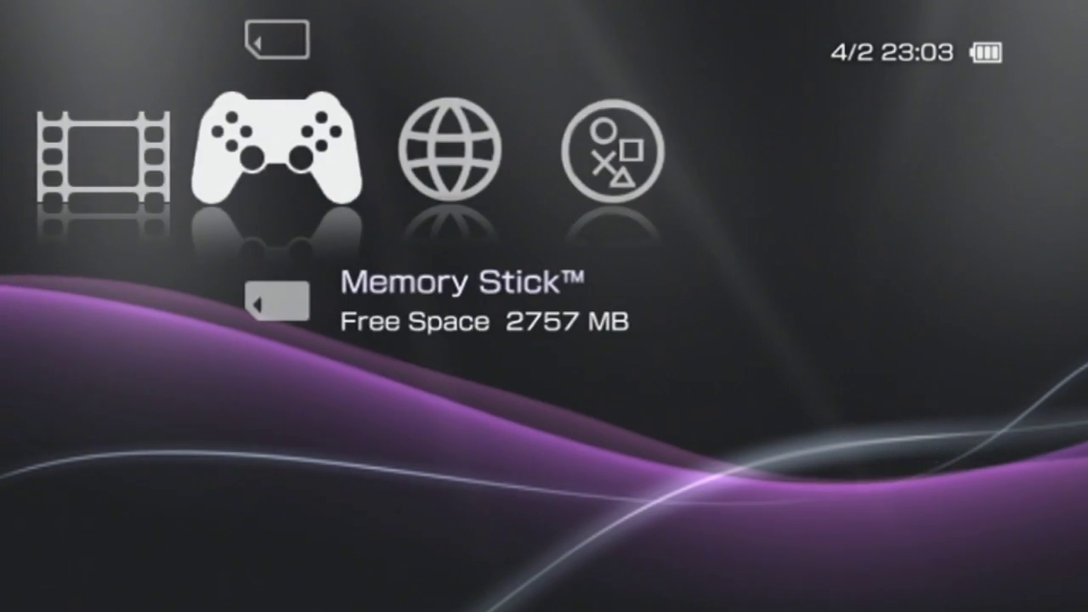
- Preview the installed themes in Theme Settings and keep Custom Theme selected
{"action": "key", "text": "Left"}
{"action": "key", "text": "Left"}
{"action": "key", "text": "Left"}
{"action": "key", "text": "Left"}
{"action": "key", "text": "Left"}
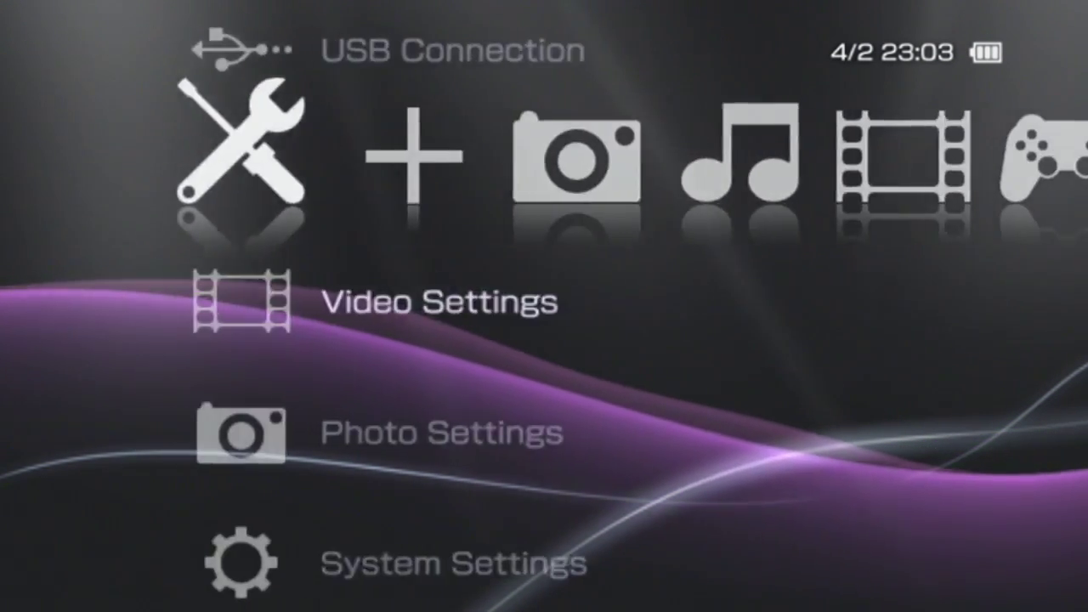
{"action": "key", "text": "Down"}
{"action": "key", "text": "Down"}
{"action": "key", "text": "Down"}
{"action": "key", "text": "Return"}
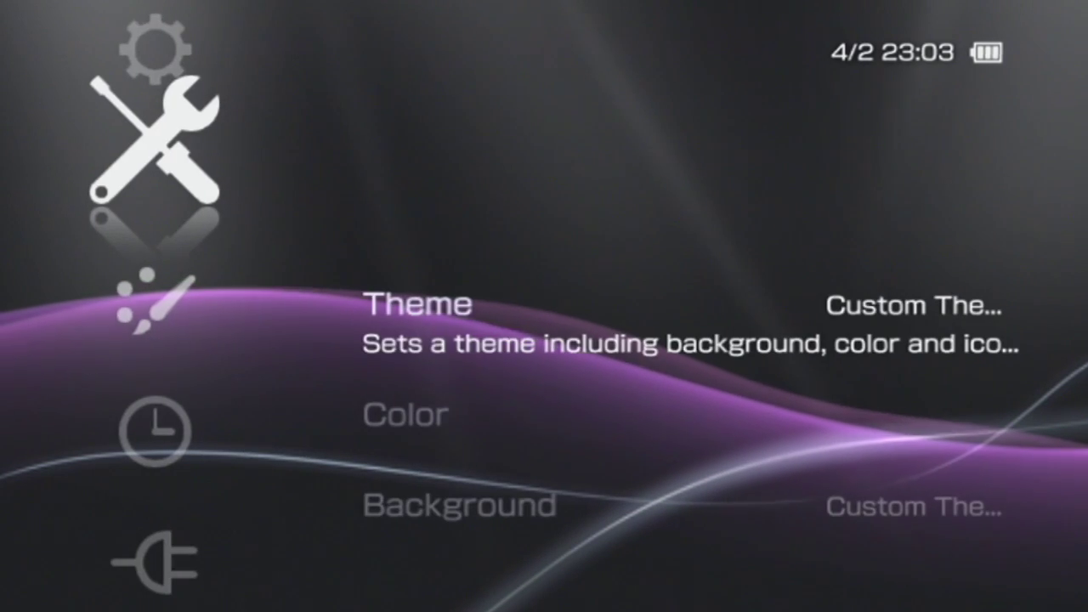
{"action": "key", "text": "Return"}
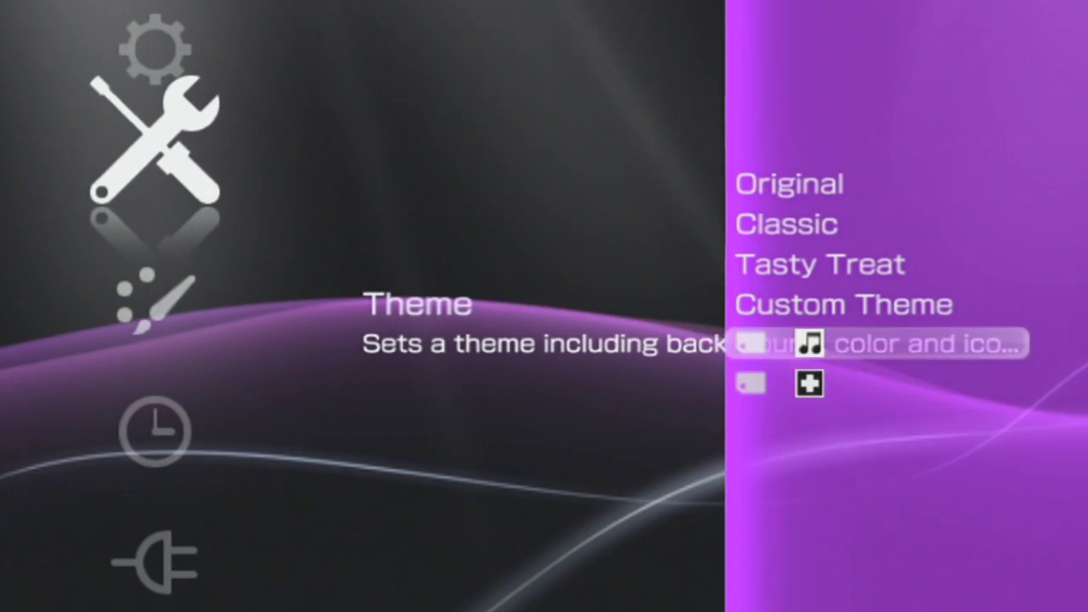
{"action": "key", "text": "Down"}
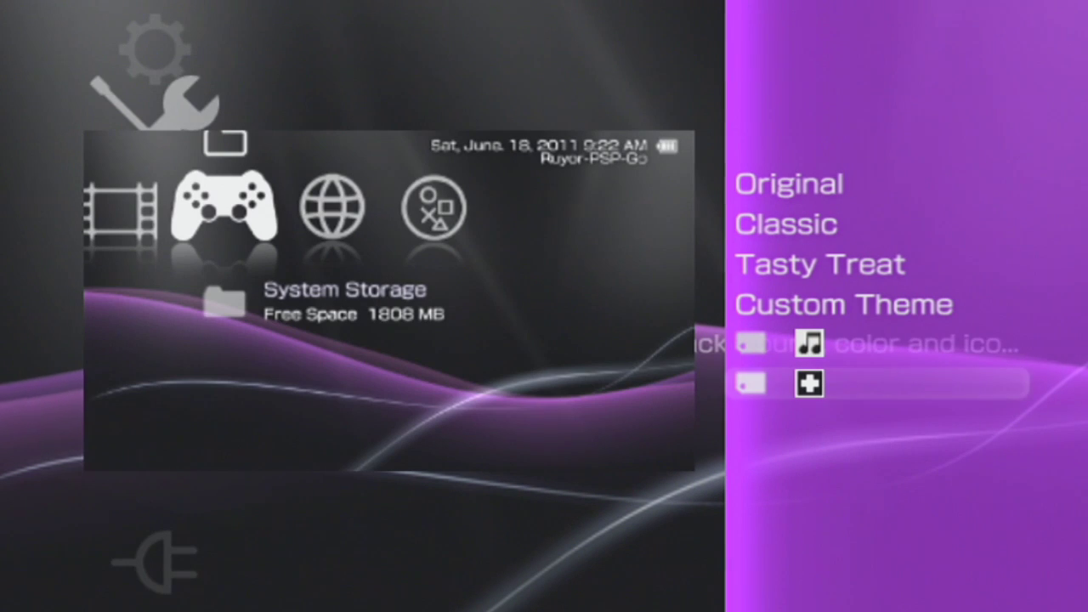
{"action": "key", "text": "Up"}
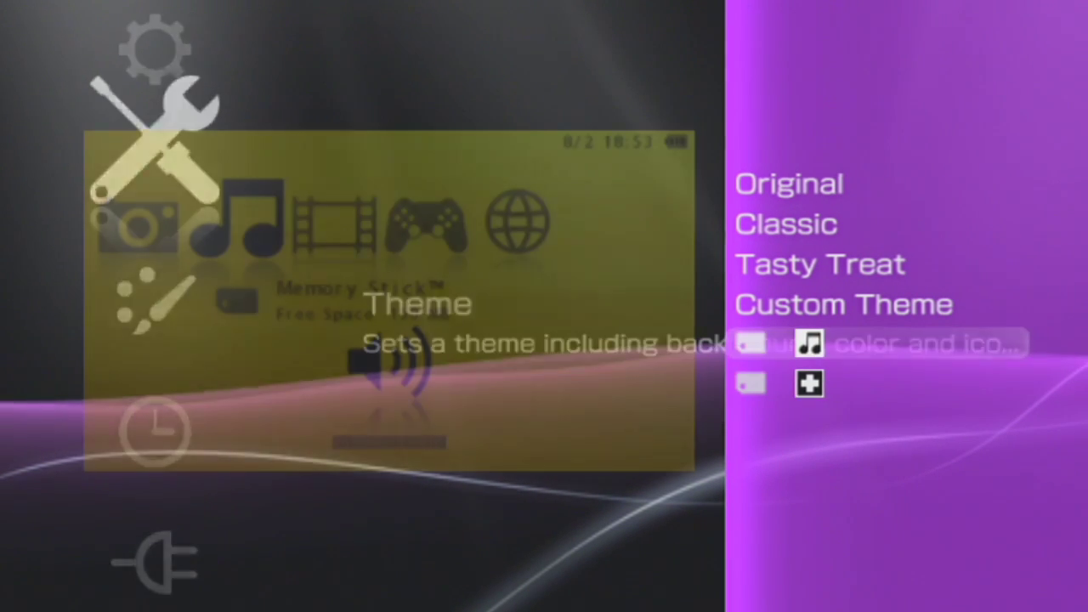
{"action": "key", "text": "Up"}
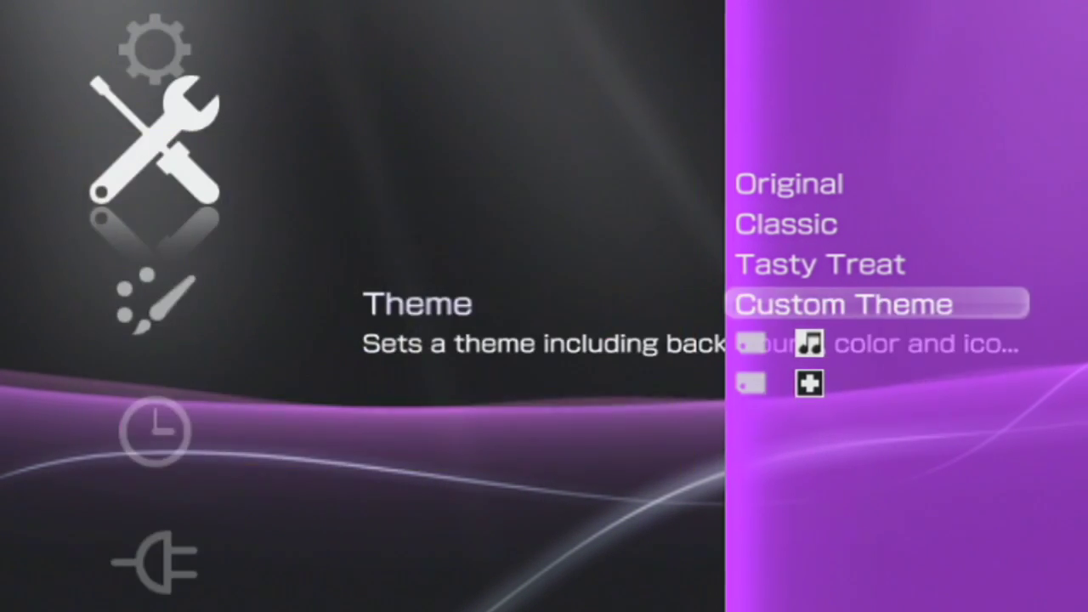
{"action": "key", "text": "Down"}
{"action": "key", "text": "Up"}
{"action": "key", "text": "Down"}
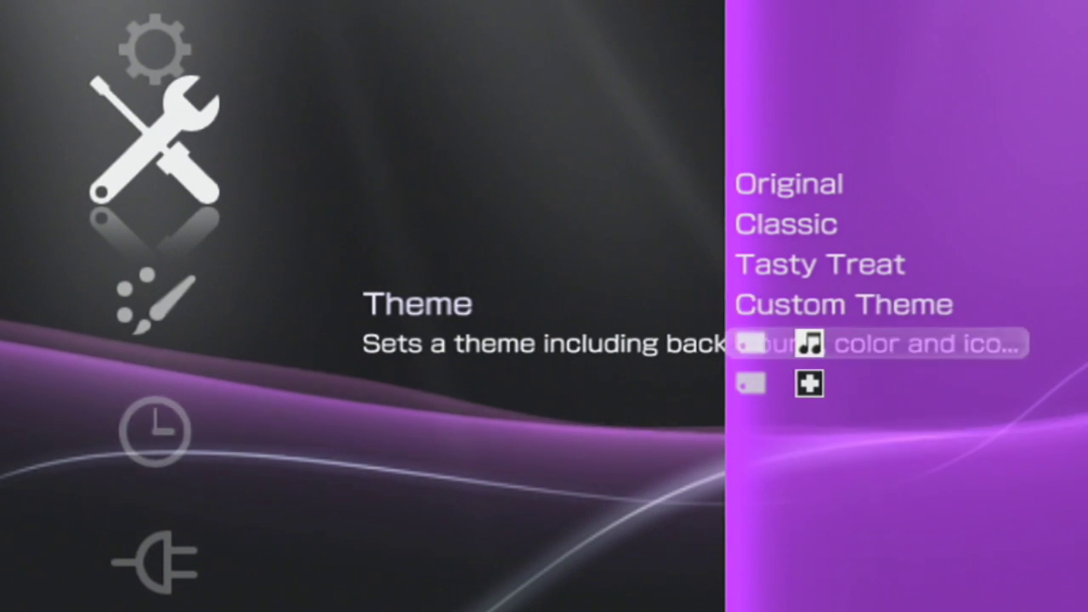
{"action": "key", "text": "Up"}
{"action": "key", "text": "Up"}
{"action": "key", "text": "Up"}
{"action": "key", "text": "Up"}
{"action": "key", "text": "Down"}
{"action": "key", "text": "Down"}
{"action": "key", "text": "Down"}
{"action": "key", "text": "Up"}
{"action": "key", "text": "Up"}
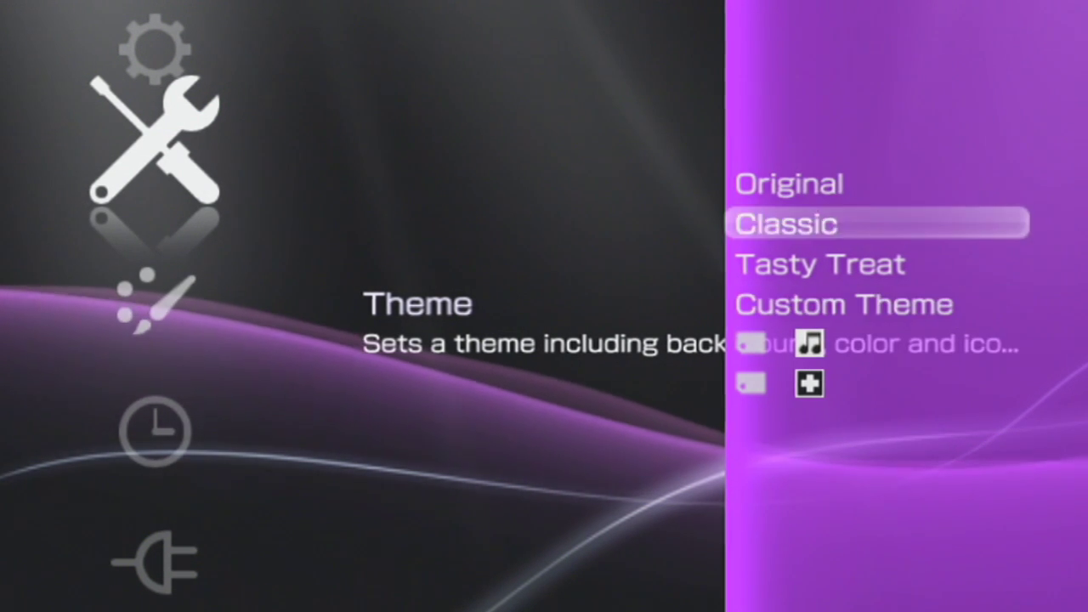
{"action": "key", "text": "Up"}
{"action": "key", "text": "Down"}
{"action": "key", "text": "Down"}
{"action": "key", "text": "Down"}
{"action": "key", "text": "Down"}
{"action": "key", "text": "Return"}
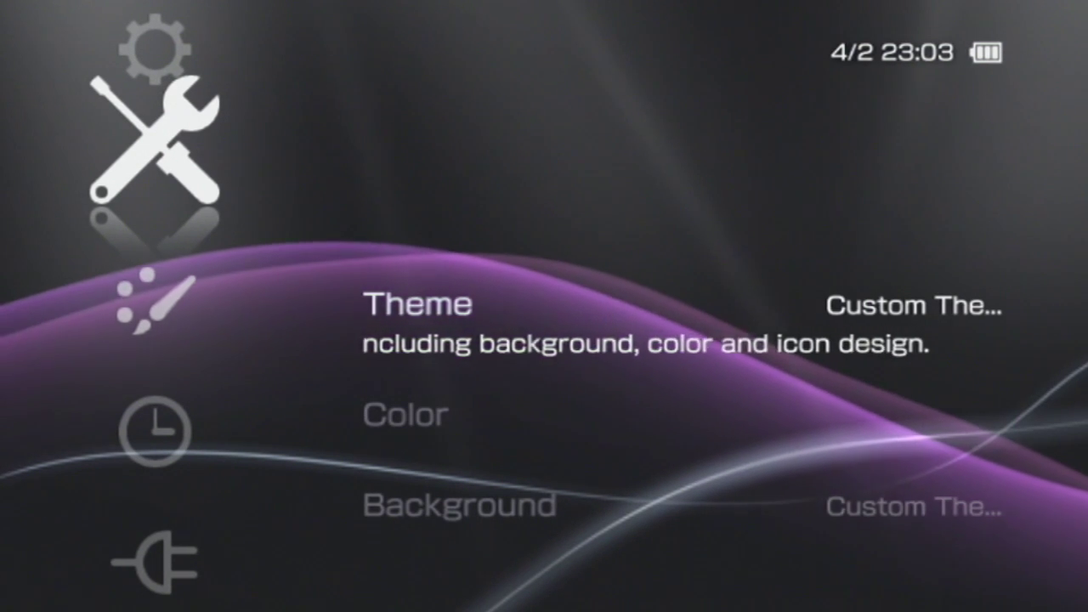
- Look over the Background choices and colour swatches unchanged, then go to System Settings
{"action": "key", "text": "Down"}
{"action": "key", "text": "Down"}
{"action": "key", "text": "Return"}
{"action": "key", "text": "Escape"}
{"action": "key", "text": "Up"}
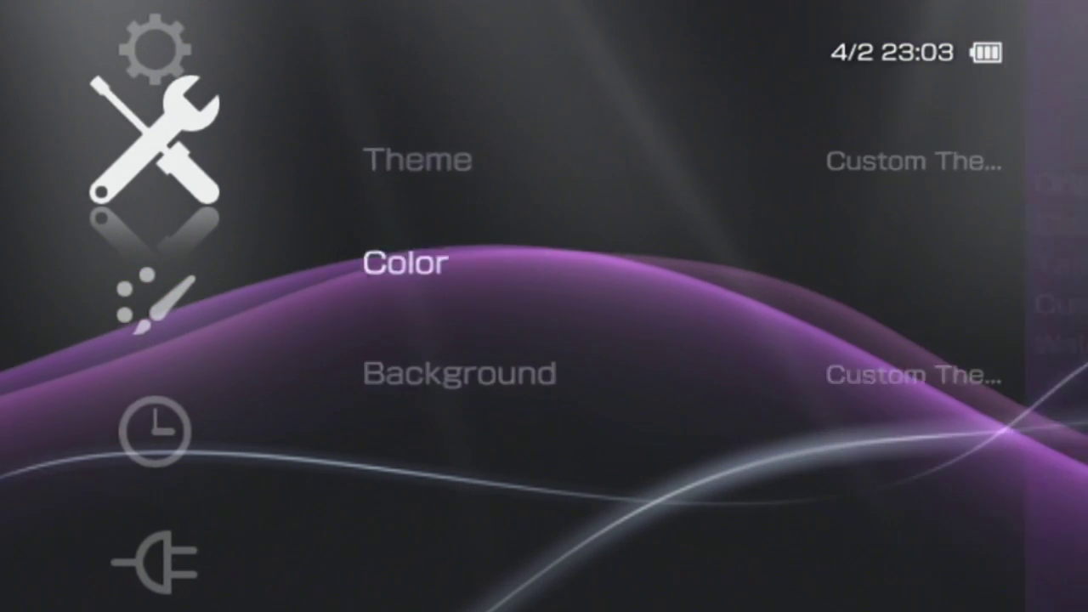
{"action": "key", "text": "Return"}
{"action": "key", "text": "Down"}
{"action": "key", "text": "Down"}
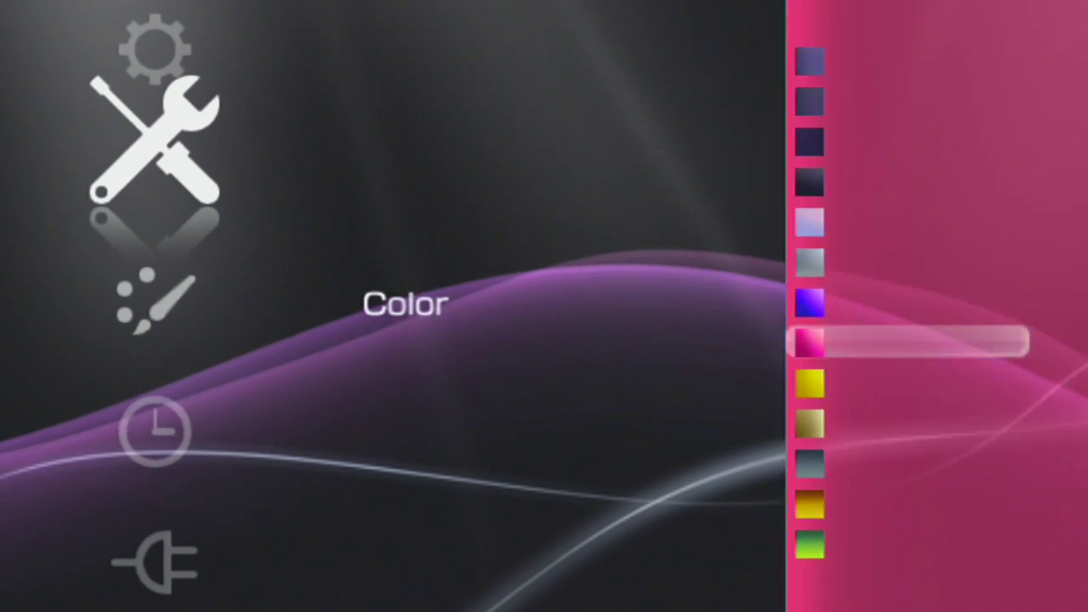
{"action": "key", "text": "Down"}
{"action": "key", "text": "Up"}
{"action": "key", "text": "Up"}
{"action": "key", "text": "Escape"}
{"action": "key", "text": "Escape"}
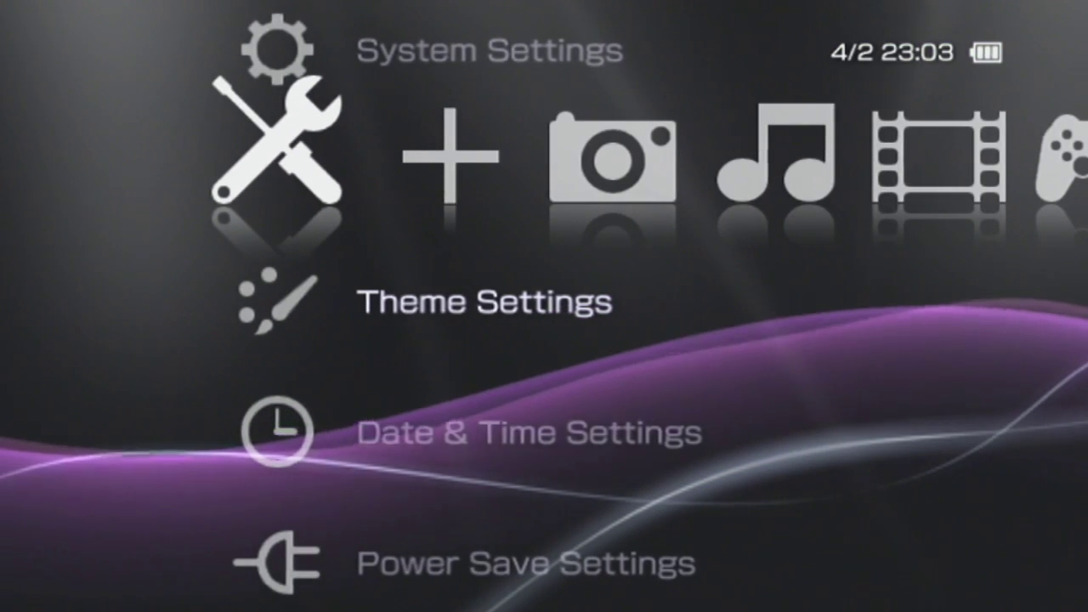
{"action": "key", "text": "Up"}
{"action": "key", "text": "Return"}
{"action": "key", "text": "Down"}
{"action": "key", "text": "Down"}
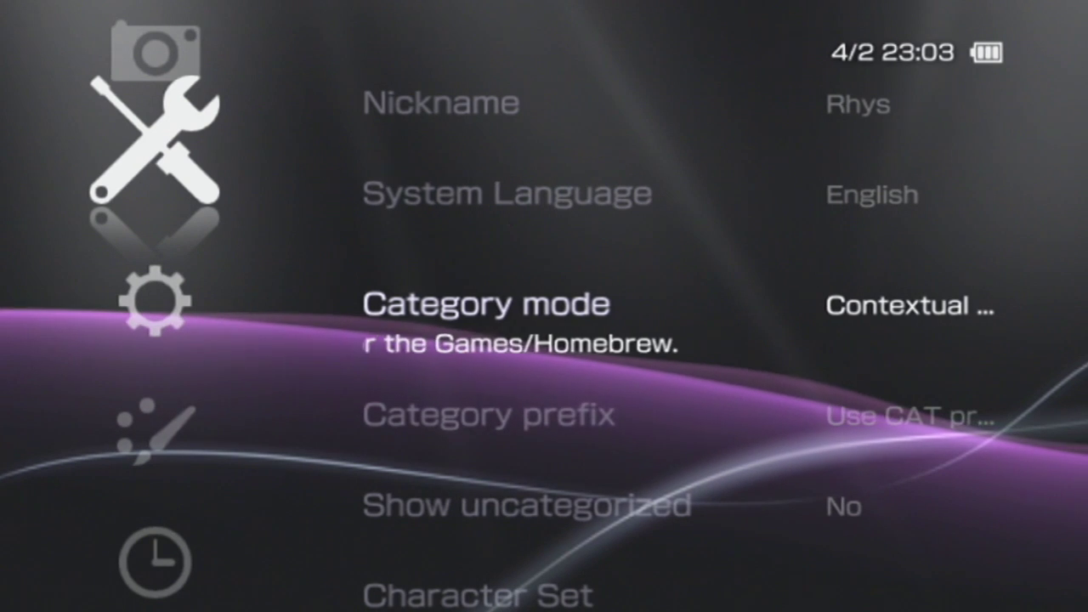
{"action": "key", "text": "Down"}
{"action": "key", "text": "Up"}
{"action": "key", "text": "Return"}
{"action": "key", "text": "Up"}
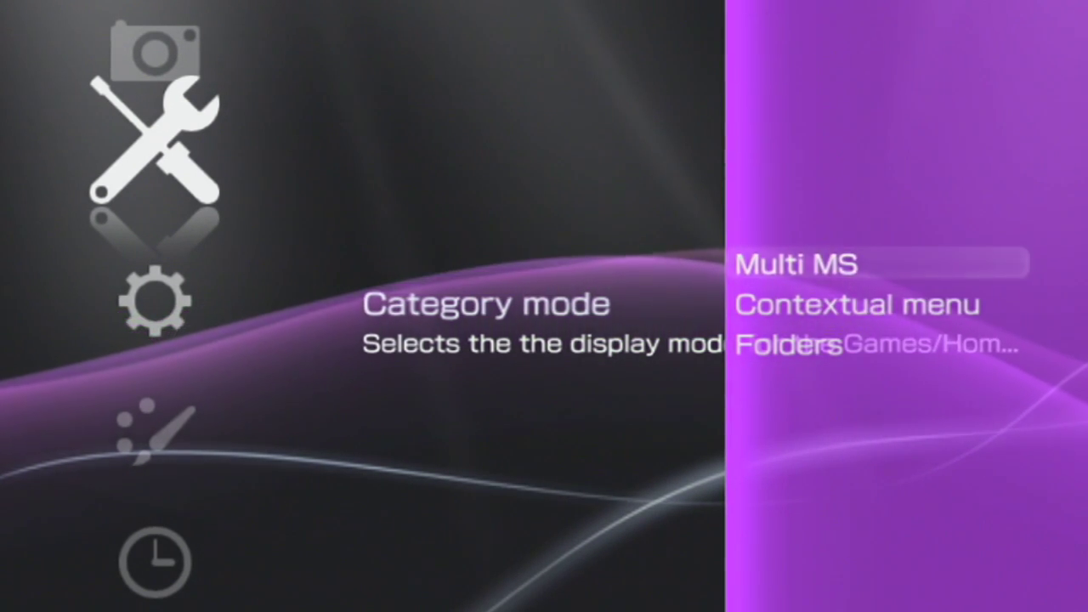
{"action": "key", "text": "Escape"}
{"action": "key", "text": "Down"}
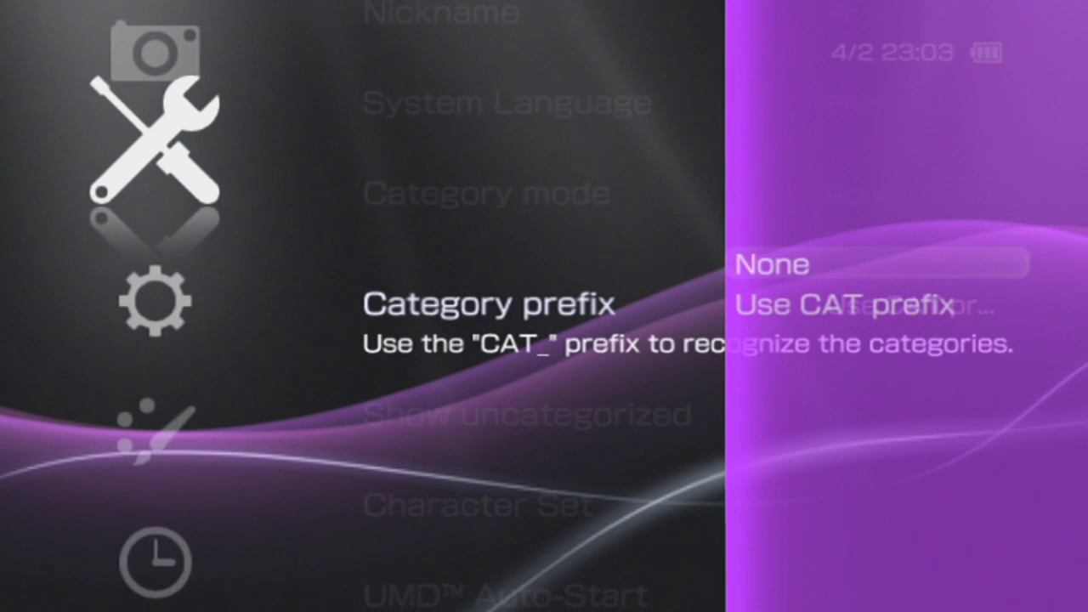
{"action": "key", "text": "Escape"}
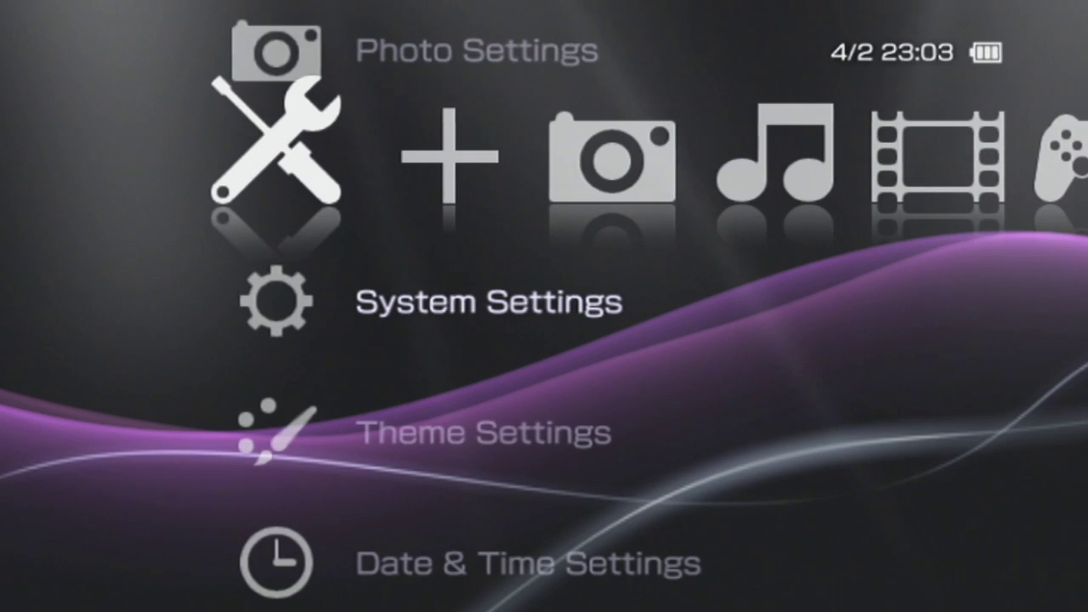
{"action": "key", "text": "Right"}
{"action": "key", "text": "Right"}
{"action": "key", "text": "Right"}
{"action": "key", "text": "Right"}
{"action": "key", "text": "Right"}
{"action": "key", "text": "Return"}
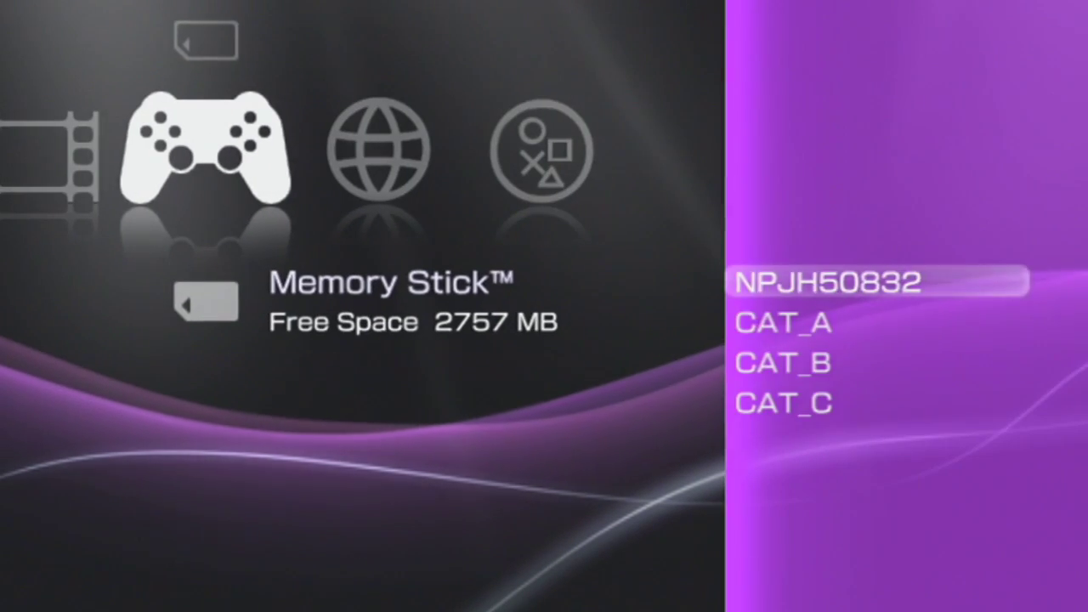
{"action": "key", "text": "Down"}
{"action": "key", "text": "Down"}
{"action": "key", "text": "Down"}
{"action": "key", "text": "Down"}
{"action": "key", "text": "Down"}
{"action": "key", "text": "Down"}
{"action": "key", "text": "Down"}
{"action": "key", "text": "Down"}
{"action": "key", "text": "Down"}
{"action": "key", "text": "Down"}
{"action": "key", "text": "Down"}
{"action": "key", "text": "Down"}
{"action": "key", "text": "Down"}
{"action": "key", "text": "Down"}
{"action": "key", "text": "Down"}
{"action": "key", "text": "Down"}
{"action": "key", "text": "Down"}
{"action": "key", "text": "Down"}
{"action": "key", "text": "Down"}
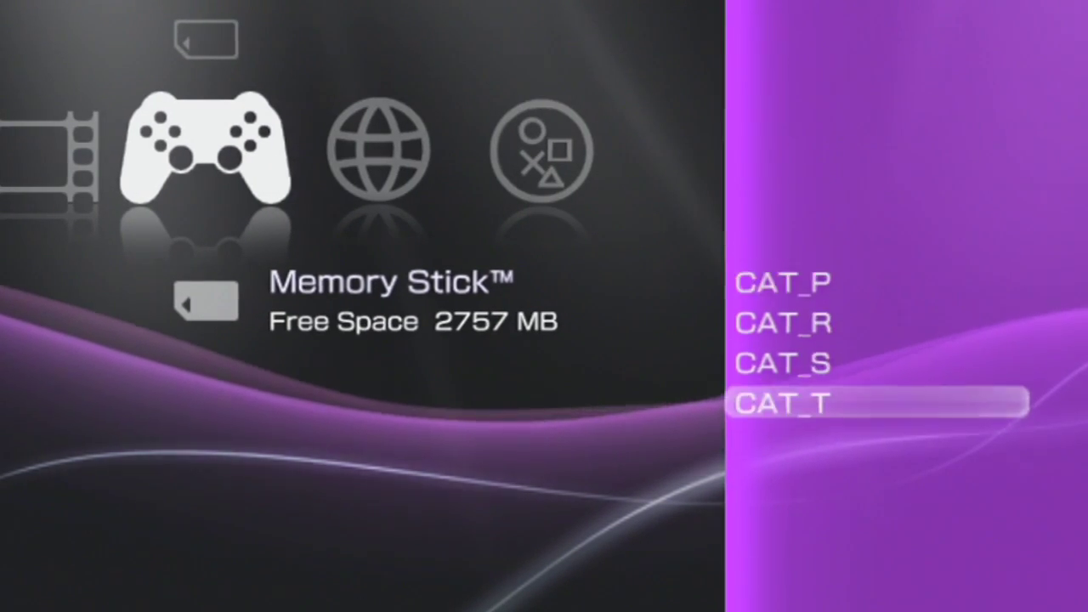
{"action": "key", "text": "Escape"}
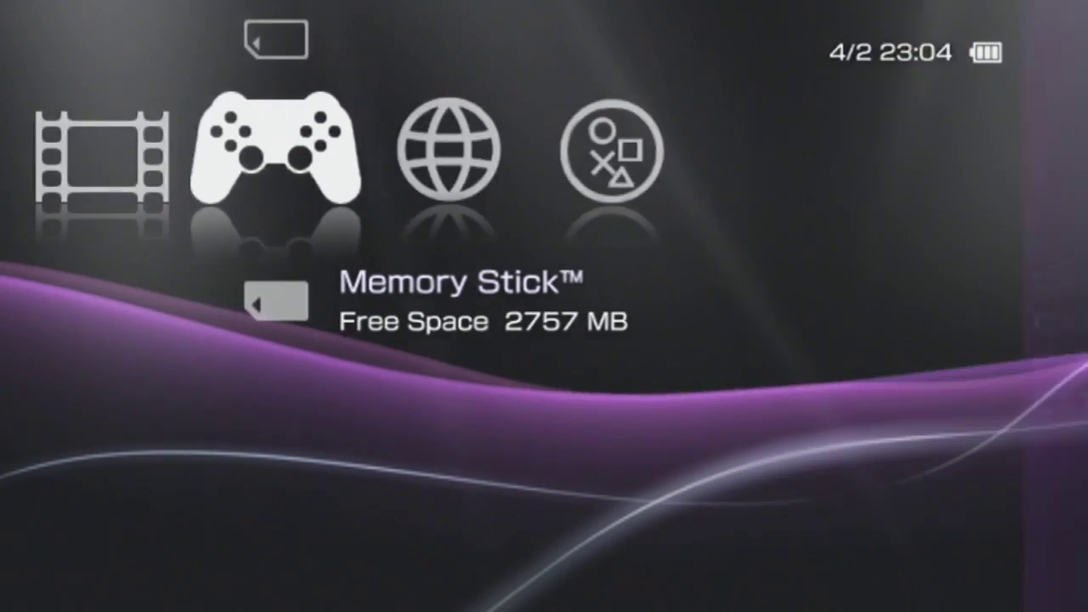
{"action": "key", "text": "Left"}
{"action": "key", "text": "Left"}
{"action": "key", "text": "Left"}
{"action": "key", "text": "Left"}
{"action": "key", "text": "Left"}
{"action": "key", "text": "Down"}
{"action": "key", "text": "Up"}
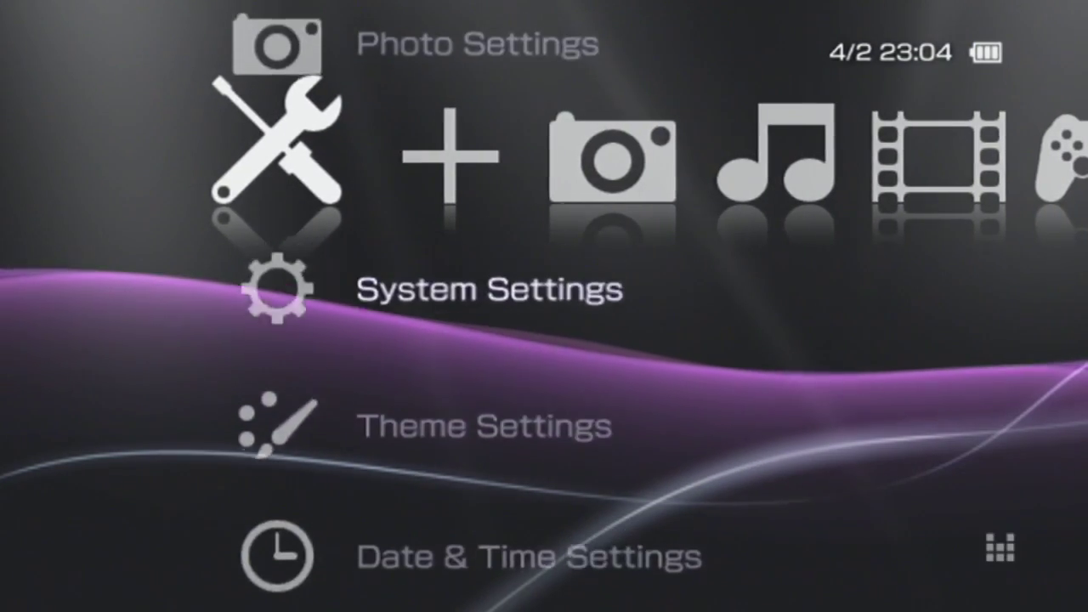
{"action": "key", "text": "Return"}
{"action": "key", "text": "Down"}
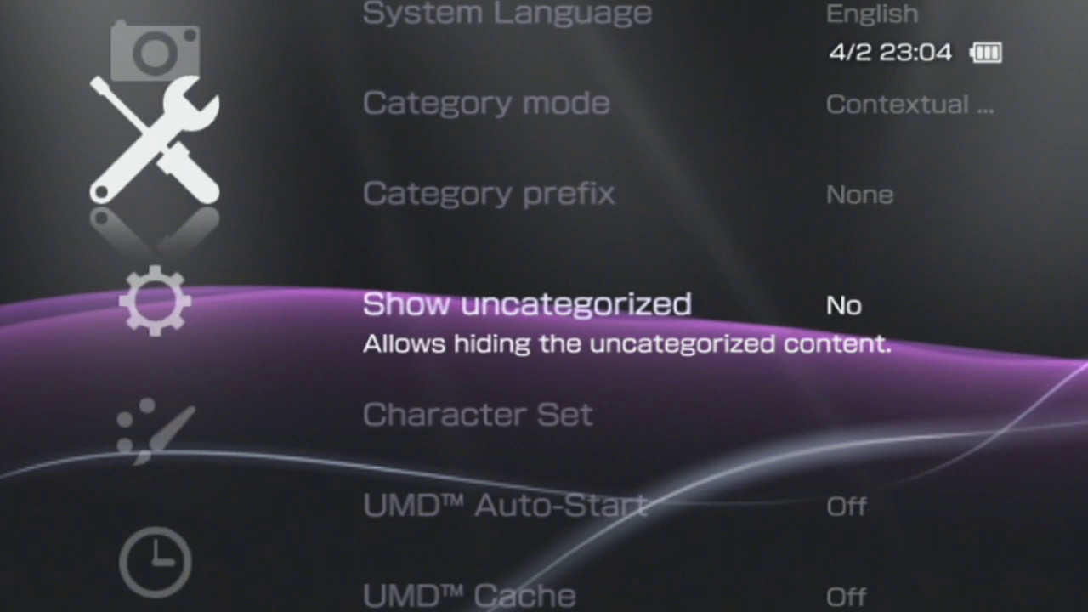
{"action": "key", "text": "Up"}
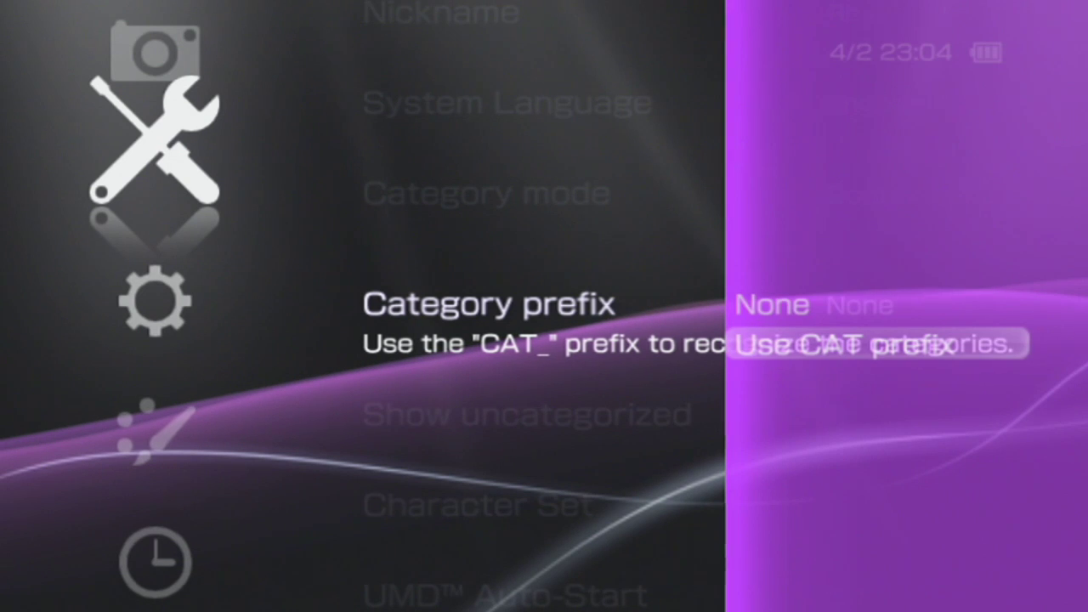
{"action": "key", "text": "Left"}
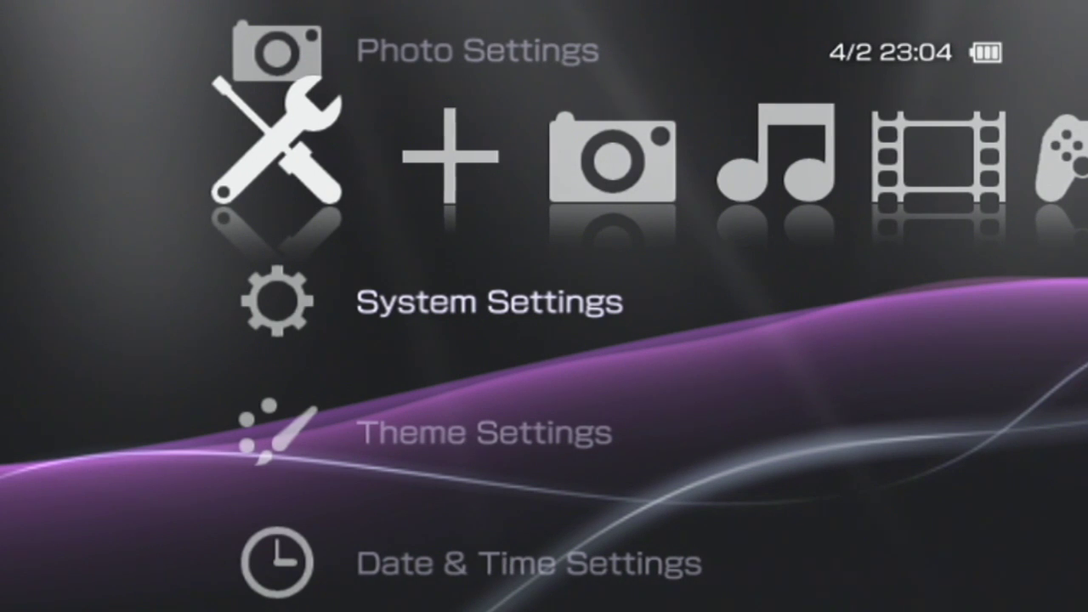
{"action": "key", "text": "Right"}
{"action": "key", "text": "Right"}
{"action": "key", "text": "Right"}
{"action": "key", "text": "Right"}
{"action": "key", "text": "Right"}
{"action": "key", "text": "s"}
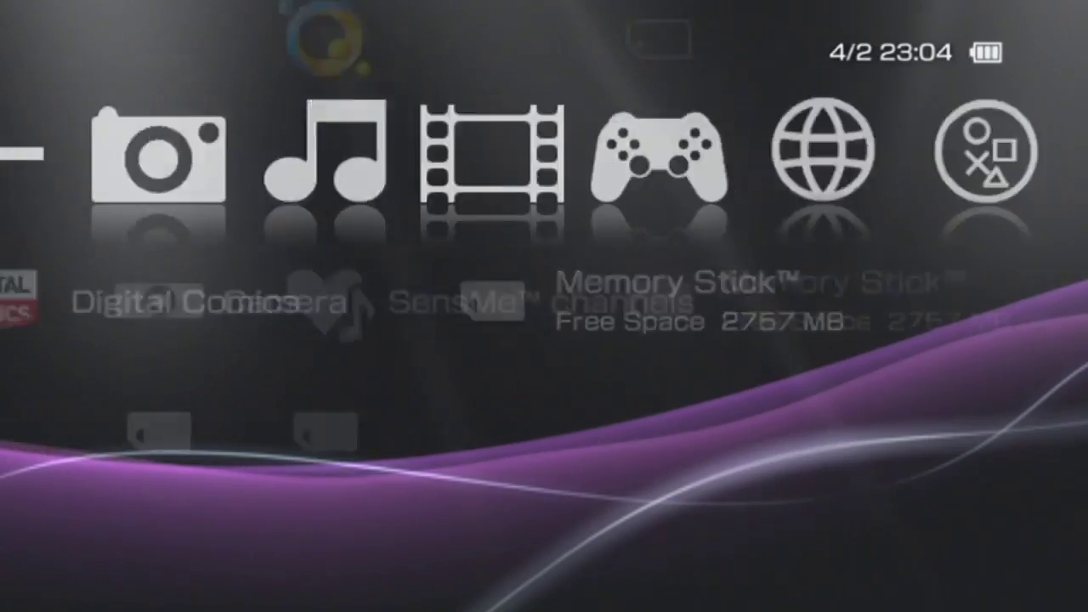
{"action": "key", "text": "Left"}
{"action": "key", "text": "Left"}
{"action": "key", "text": "Up"}
{"action": "key", "text": "Return"}
{"action": "key", "text": "Up"}
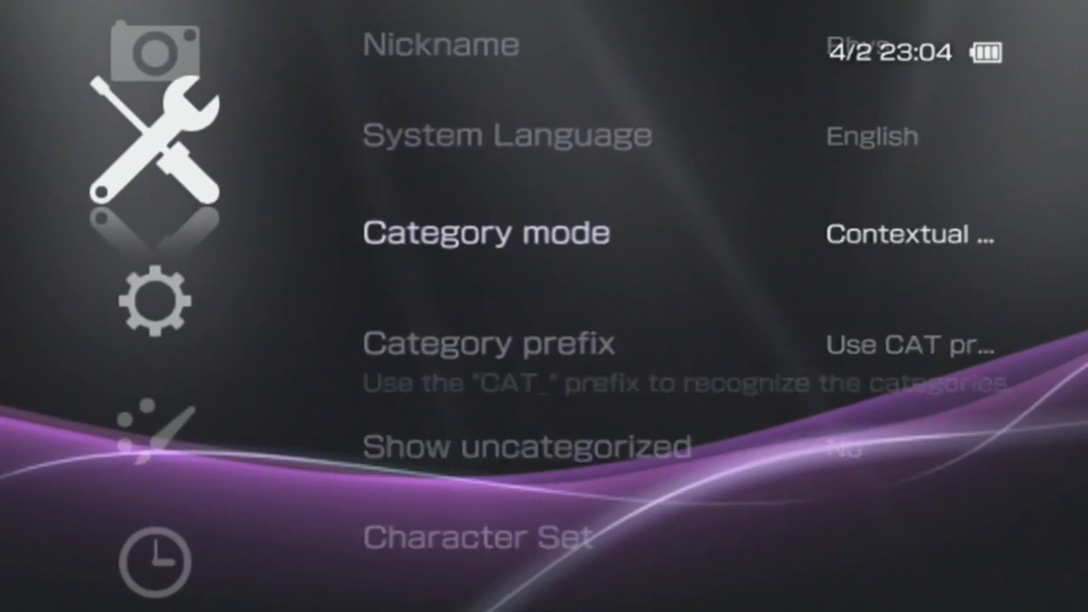
{"action": "key", "text": "Return"}
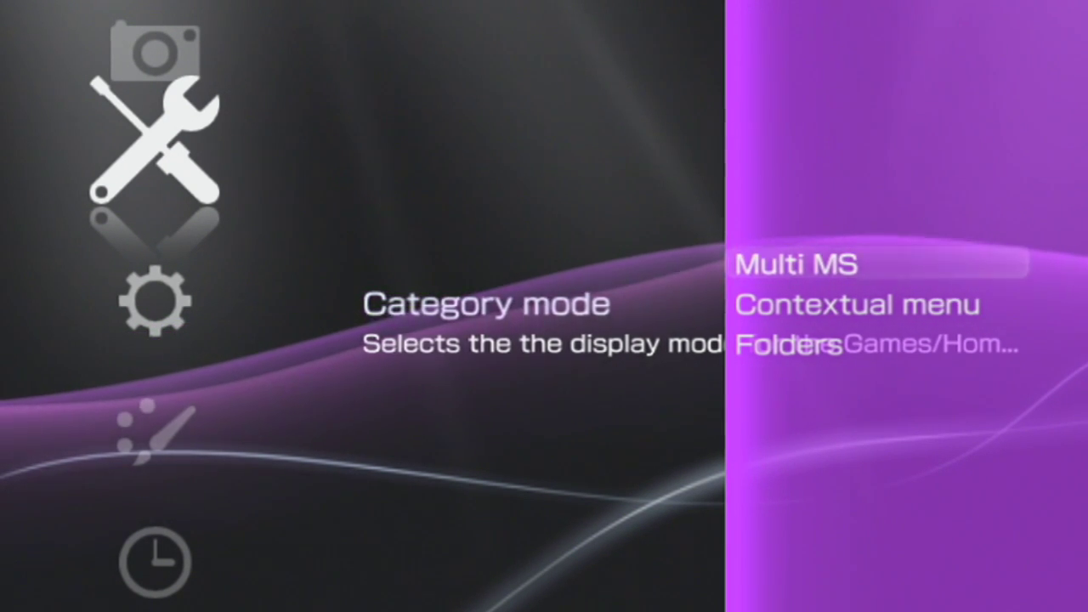
{"action": "key", "text": "Down"}
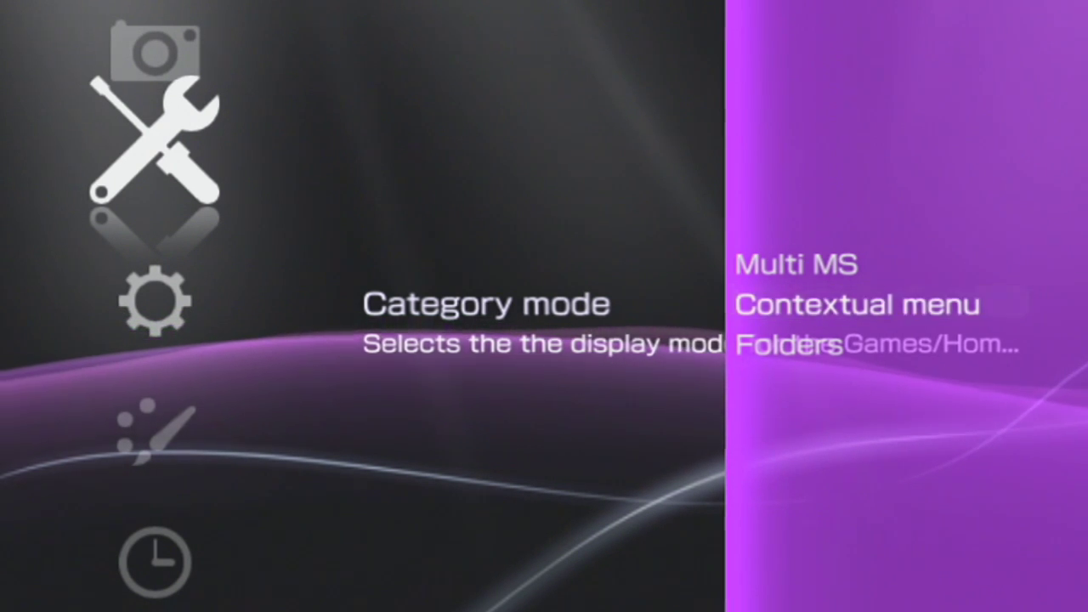
{"action": "key", "text": "Up"}
{"action": "key", "text": "Down"}
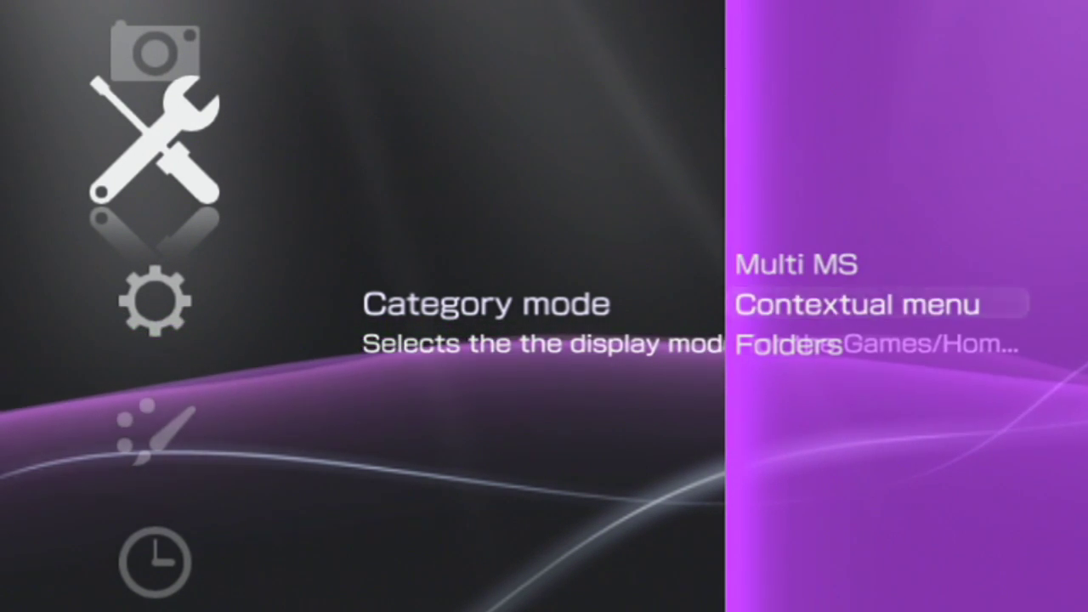
{"action": "key", "text": "Return"}
{"action": "key", "text": "Escape"}
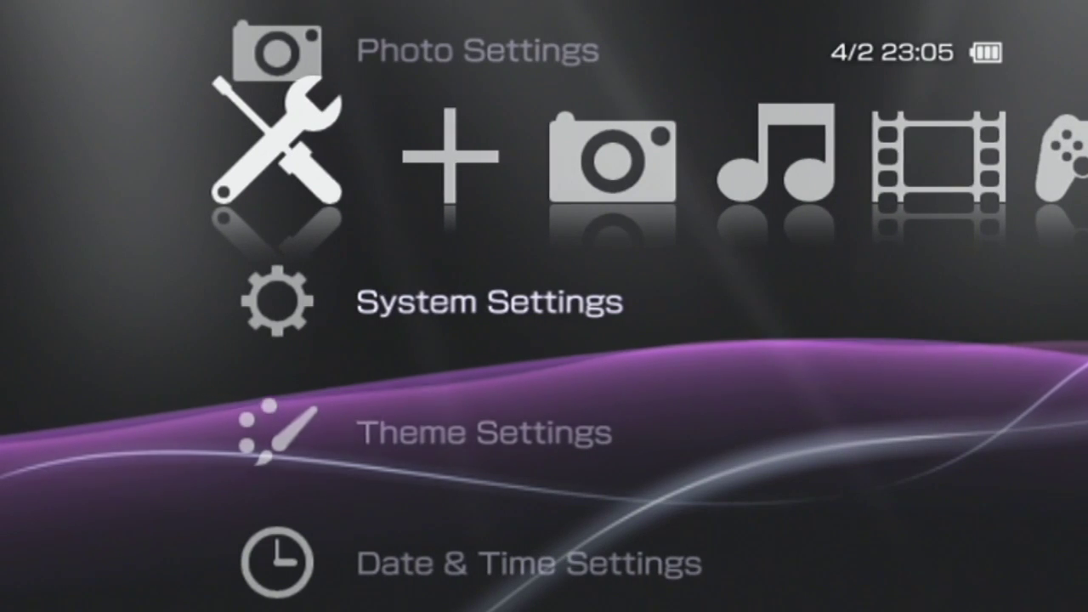
- Launch Final Fantasy from Memory Stick category F and bring up the MacroFire 3.2.9 menu in-game
{"action": "key", "text": "Right"}
{"action": "key", "text": "Right"}
{"action": "key", "text": "Right"}
{"action": "key", "text": "Right"}
{"action": "key", "text": "s"}
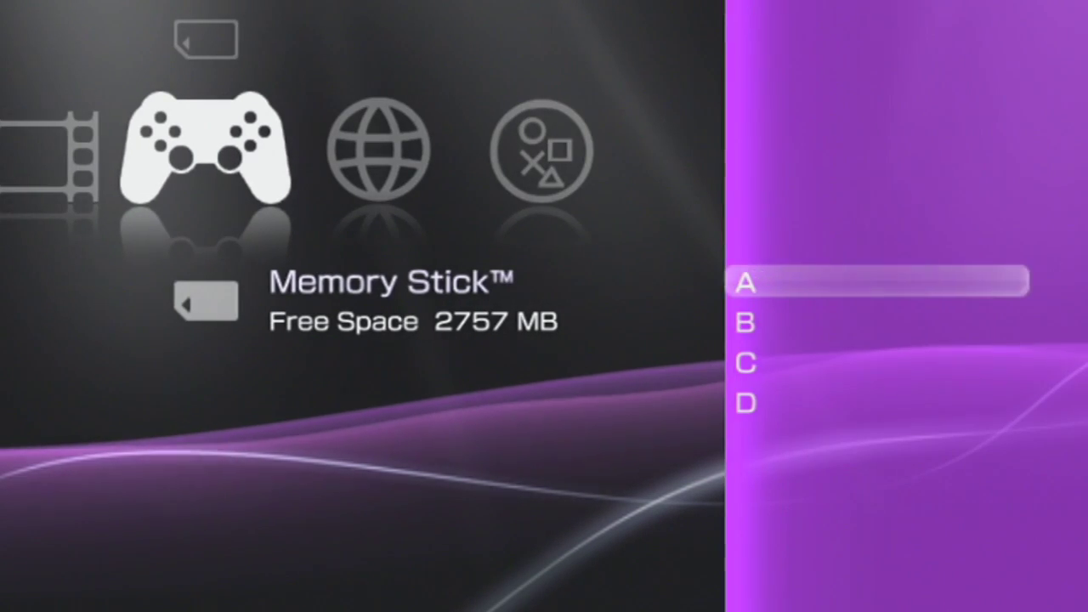
{"action": "key", "text": "Down"}
{"action": "key", "text": "Down"}
{"action": "key", "text": "Down"}
{"action": "key", "text": "Down"}
{"action": "key", "text": "Down"}
{"action": "key", "text": "Down"}
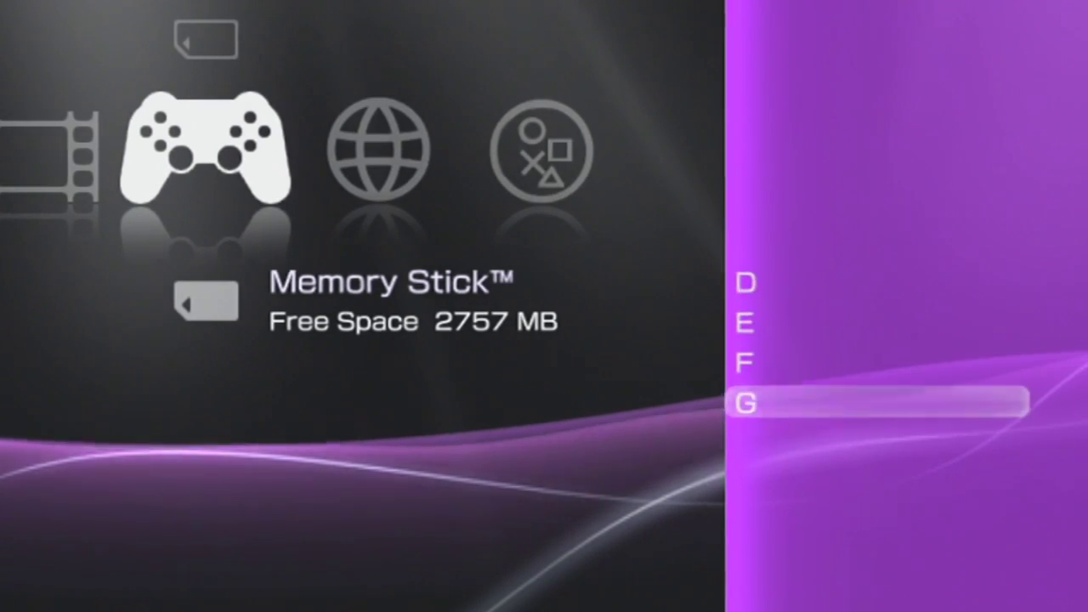
{"action": "key", "text": "Down"}
{"action": "key", "text": "Up"}
{"action": "key", "text": "Up"}
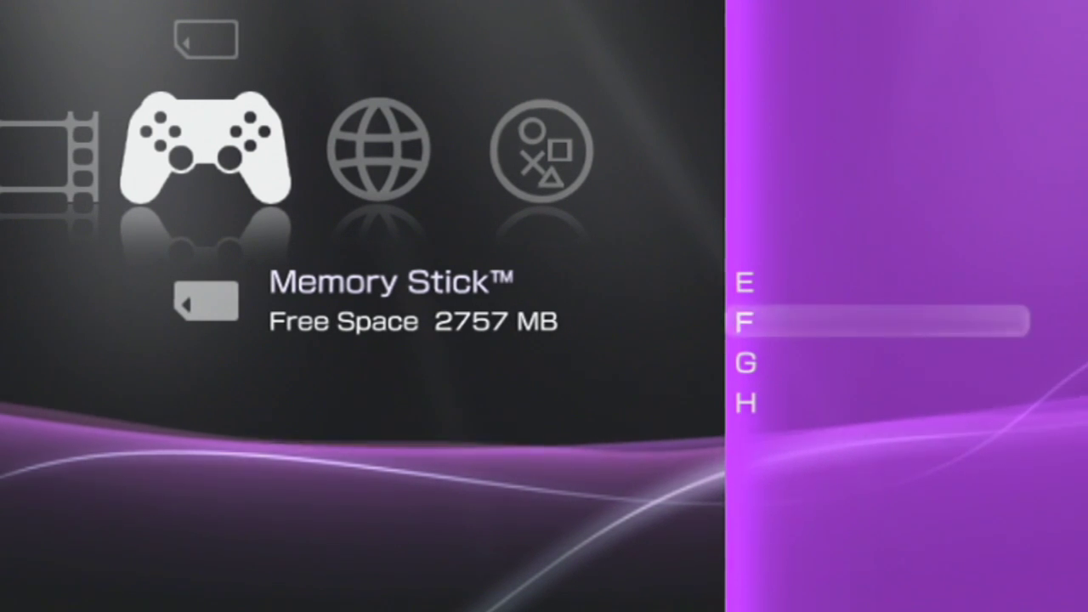
{"action": "key", "text": "x"}
{"action": "key", "text": "x"}
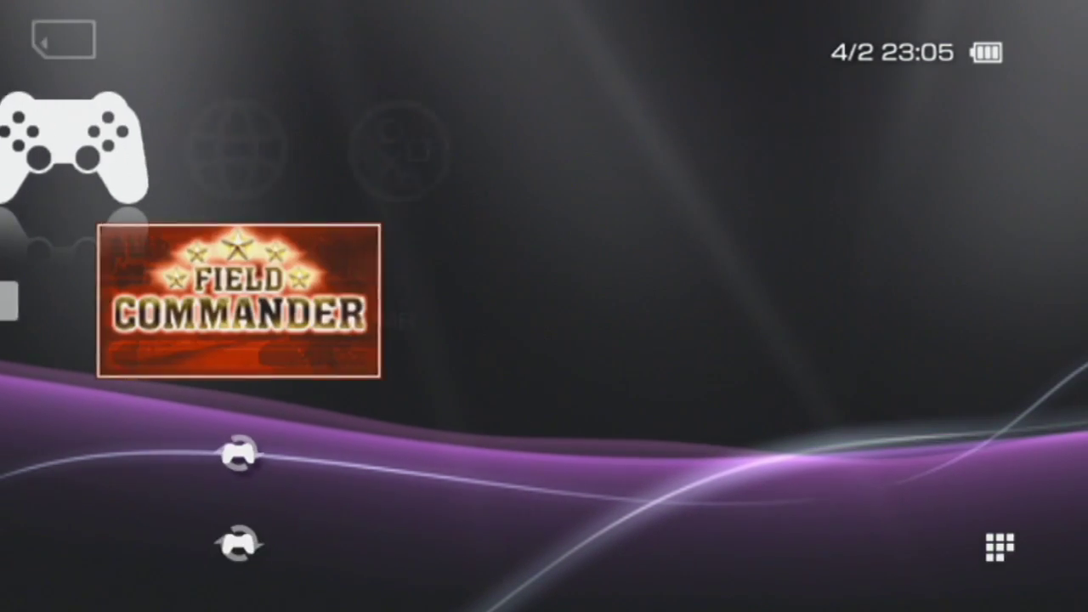
{"action": "key", "text": "Down"}
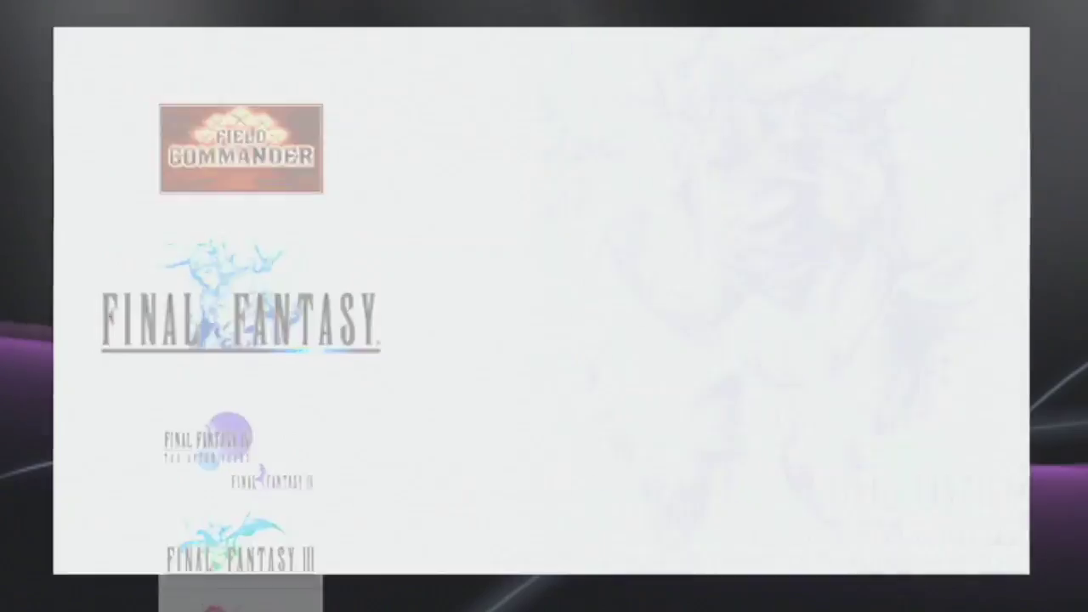
{"action": "key", "text": "x"}
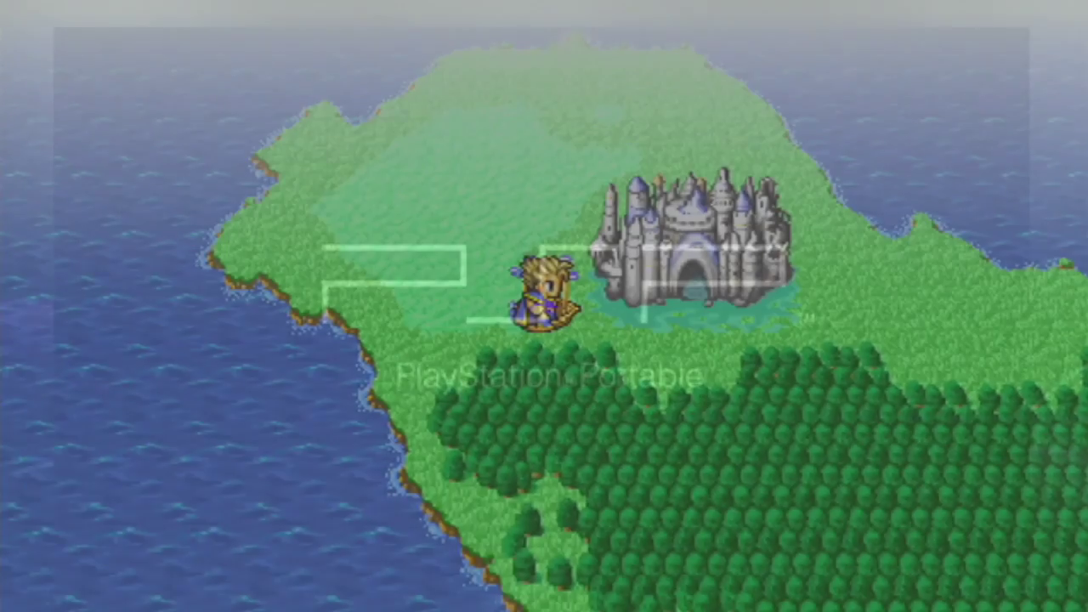
{"action": "key", "text": "x"}
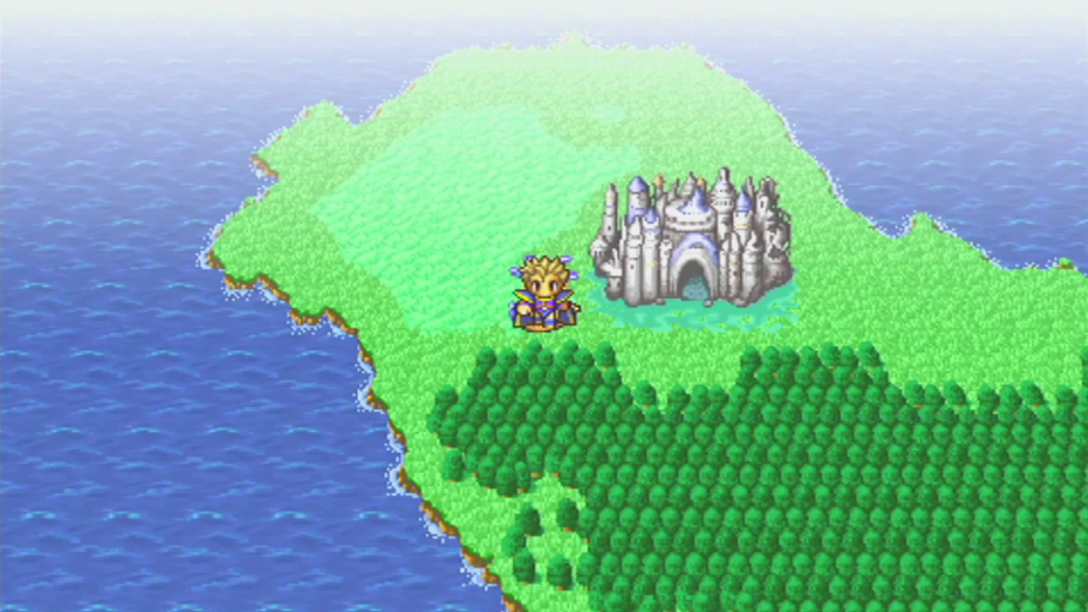
{"action": "key", "text": "Home"}
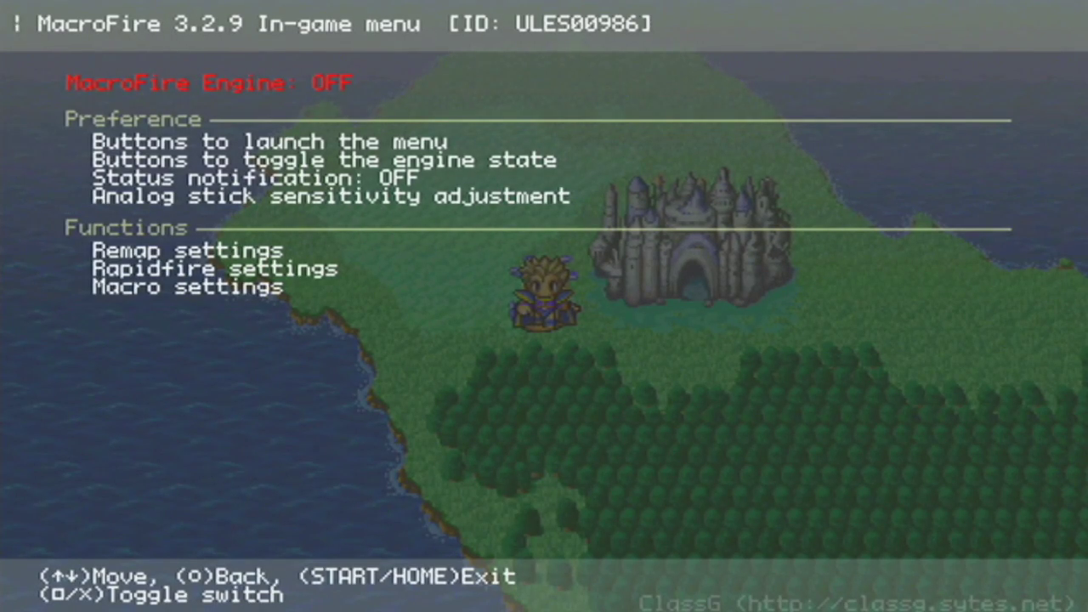
- Browse MacroFire's engine and preference options, then enter the macro settings
{"action": "key", "text": "Down"}
{"action": "key", "text": "Up"}
{"action": "key", "text": "x"}
{"action": "key", "text": "Down"}
{"action": "key", "text": "Down"}
{"action": "key", "text": "Down"}
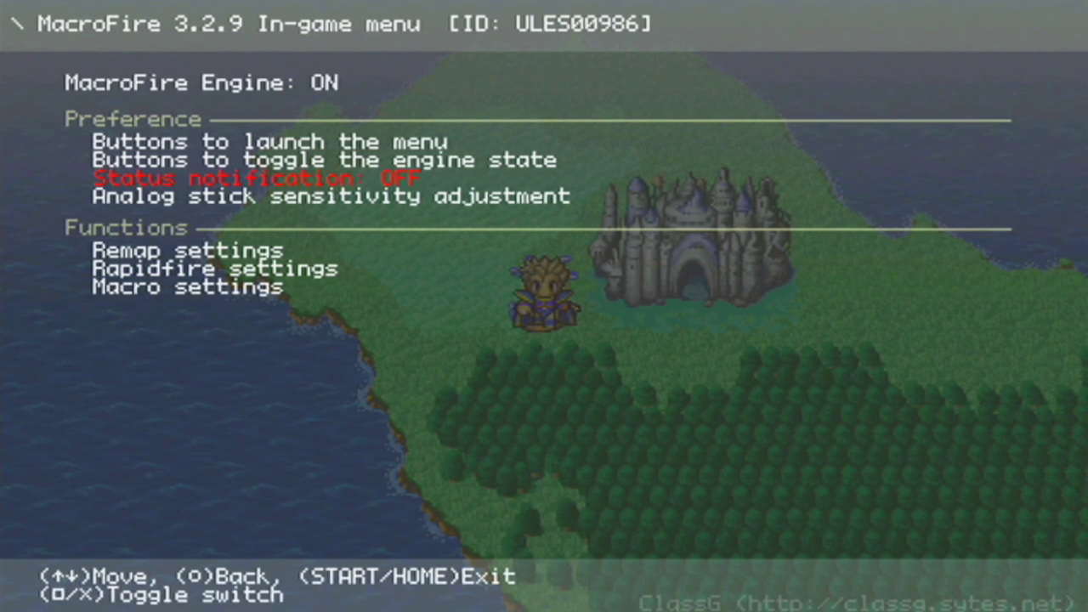
{"action": "key", "text": "Down"}
{"action": "key", "text": "Down"}
{"action": "key", "text": "Down"}
- Look over the macro slot and loop-count options, then close MacroFire to resume the game
{"action": "key", "text": "Down"}
{"action": "key", "text": "x"}
{"action": "key", "text": "x"}
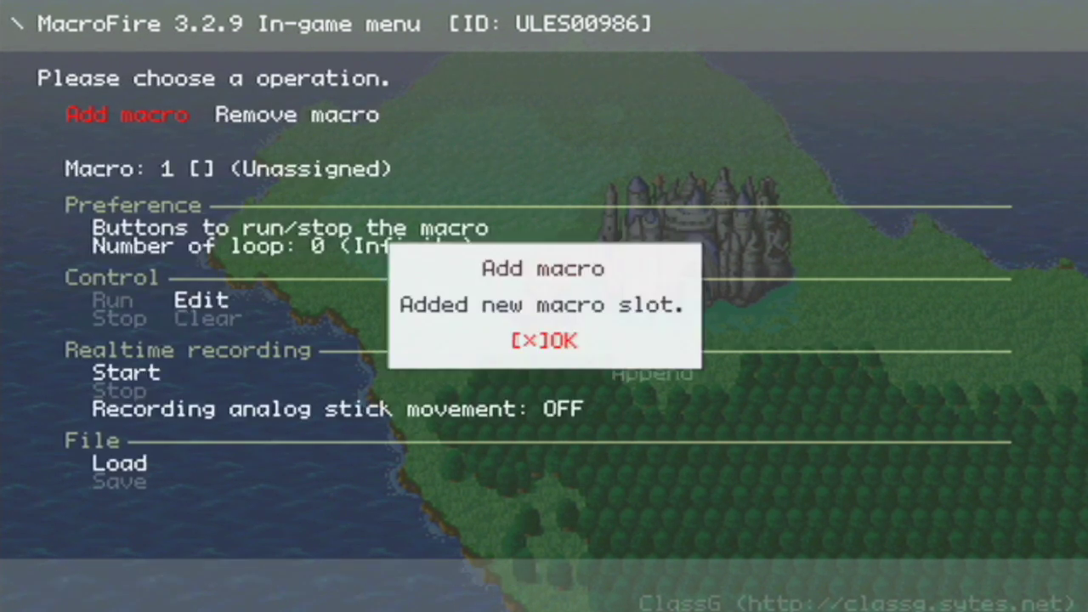
{"action": "key", "text": "x"}
{"action": "key", "text": "Down"}
{"action": "key", "text": "Down"}
{"action": "key", "text": "Down"}
{"action": "key", "text": "Down"}
{"action": "key", "text": "Down"}
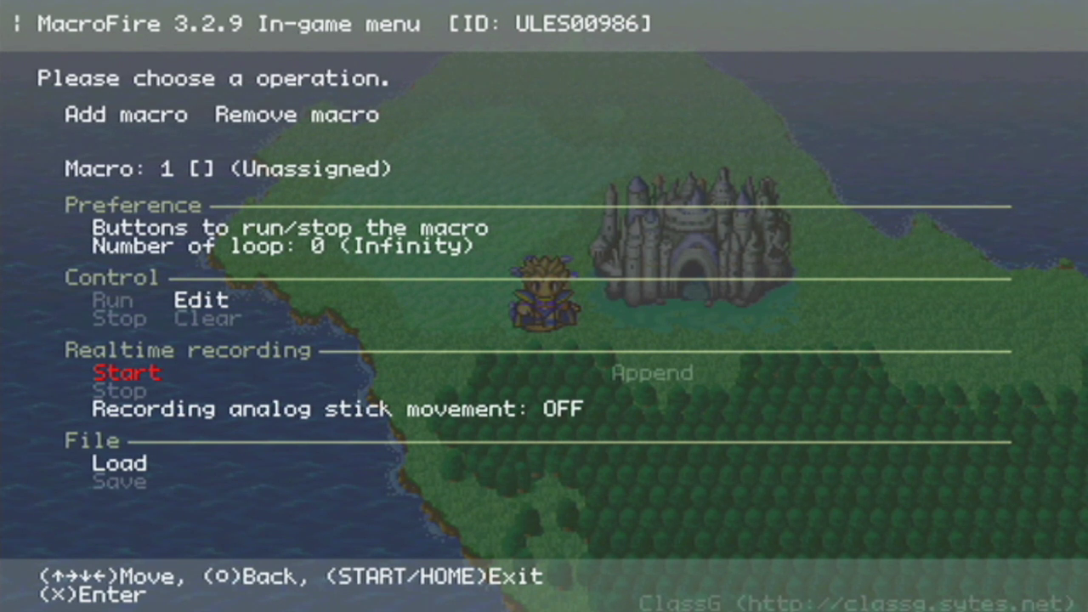
{"action": "key", "text": "Up"}
{"action": "key", "text": "Up"}
{"action": "key", "text": "Down"}
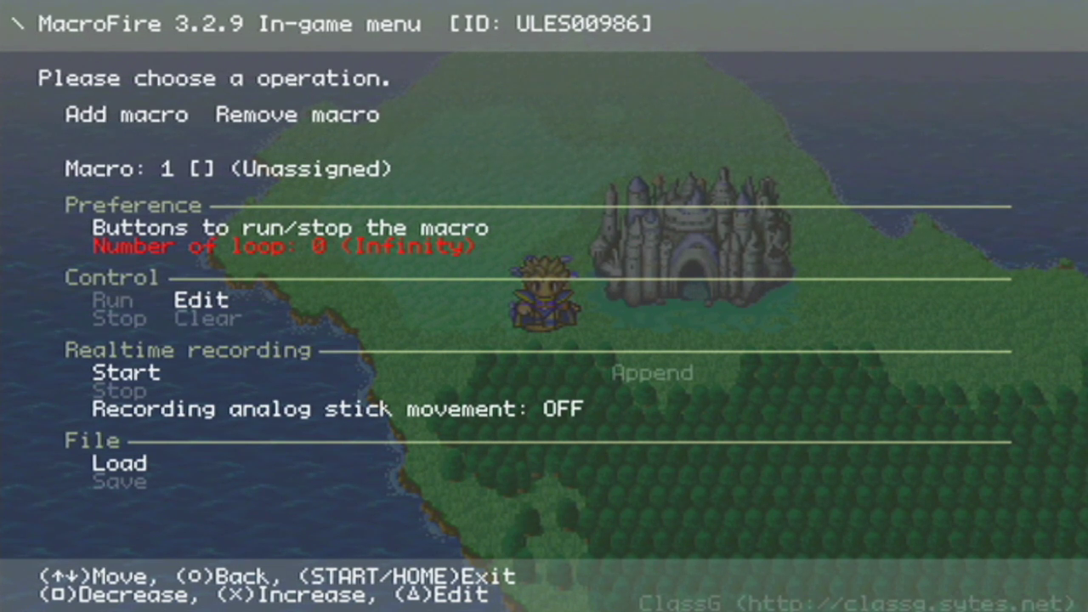
{"action": "key", "text": "Escape"}
{"action": "key", "text": "Up"}
{"action": "key", "text": "Up"}
{"action": "key", "text": "Up"}
{"action": "key", "text": "Up"}
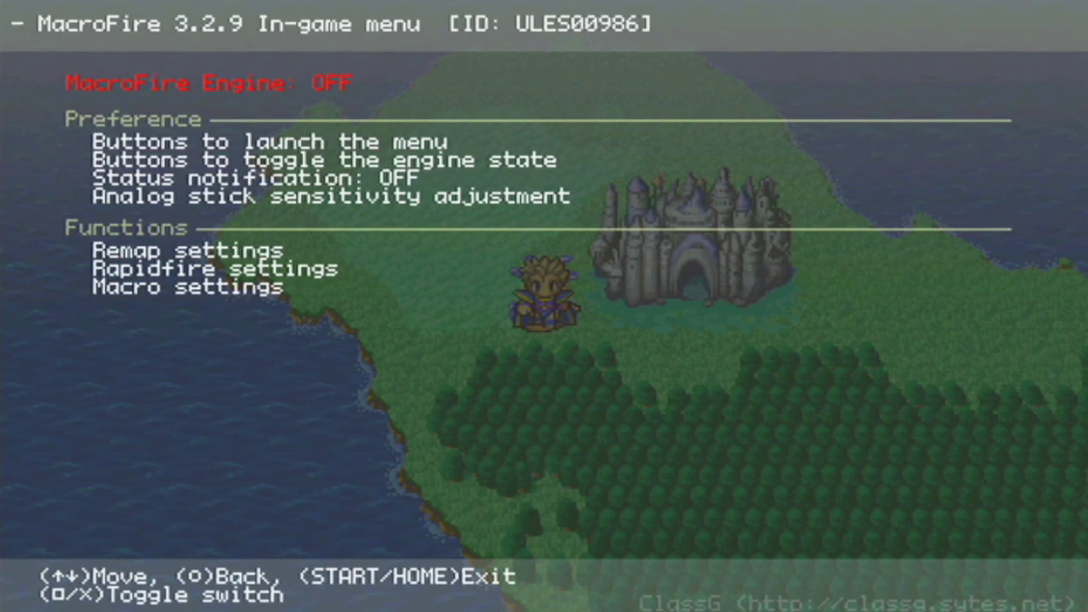
{"action": "key", "text": "Escape"}
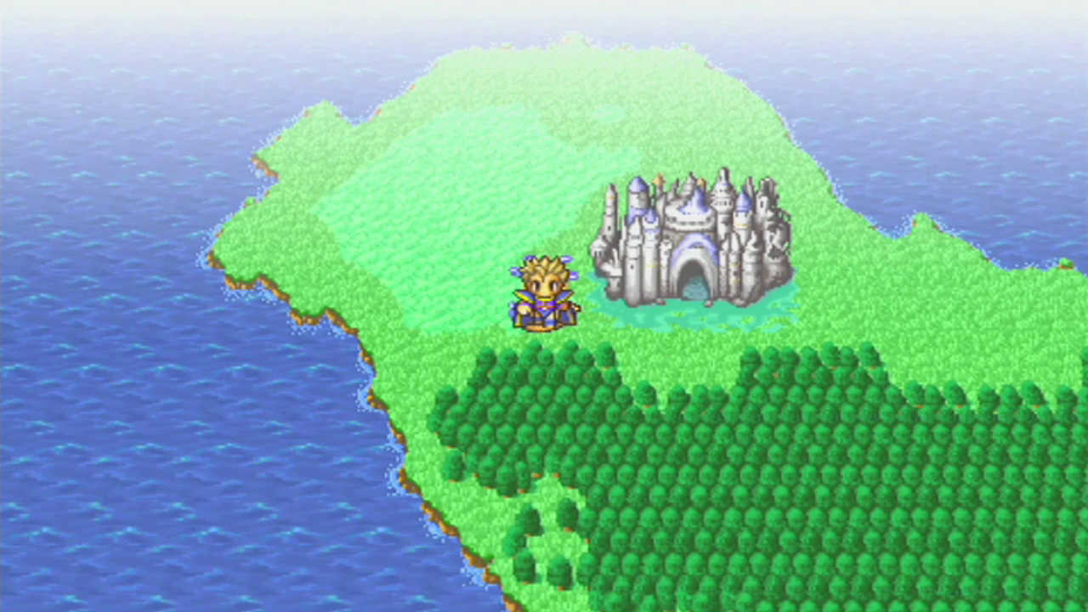
- Bring up the HOME quit prompt and summon the STATESMENU overlay over it
{"action": "key", "text": "Home"}
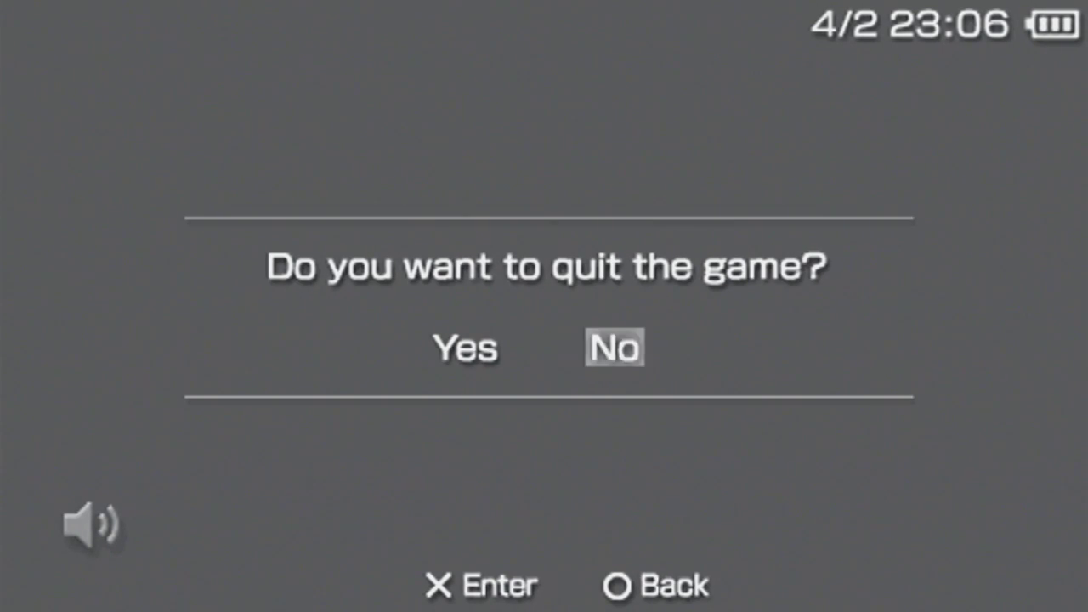
{"action": "key", "text": "Return"}
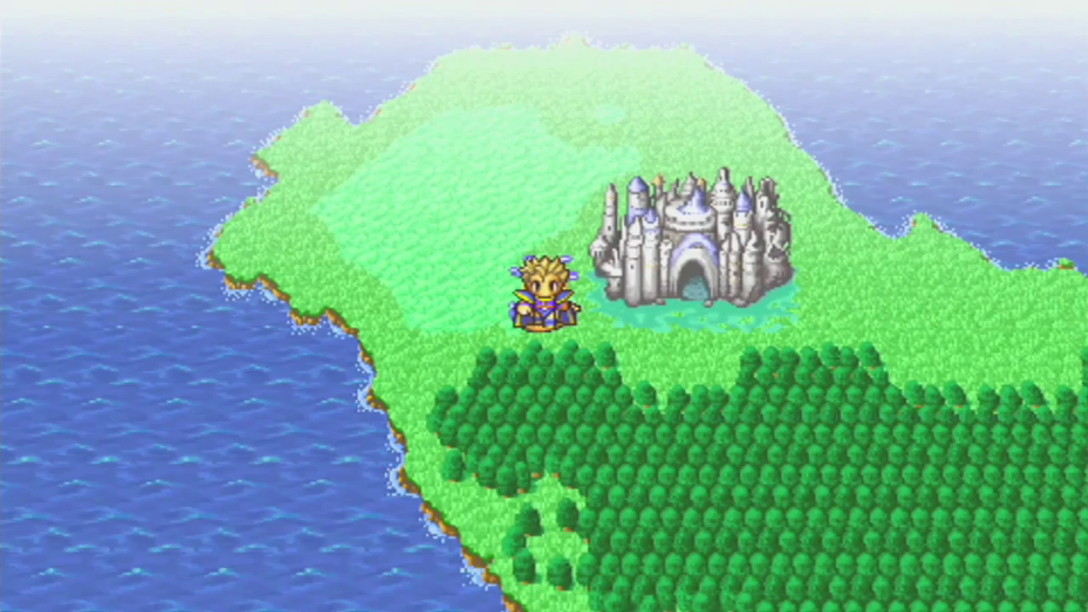
{"action": "key", "text": "Home"}
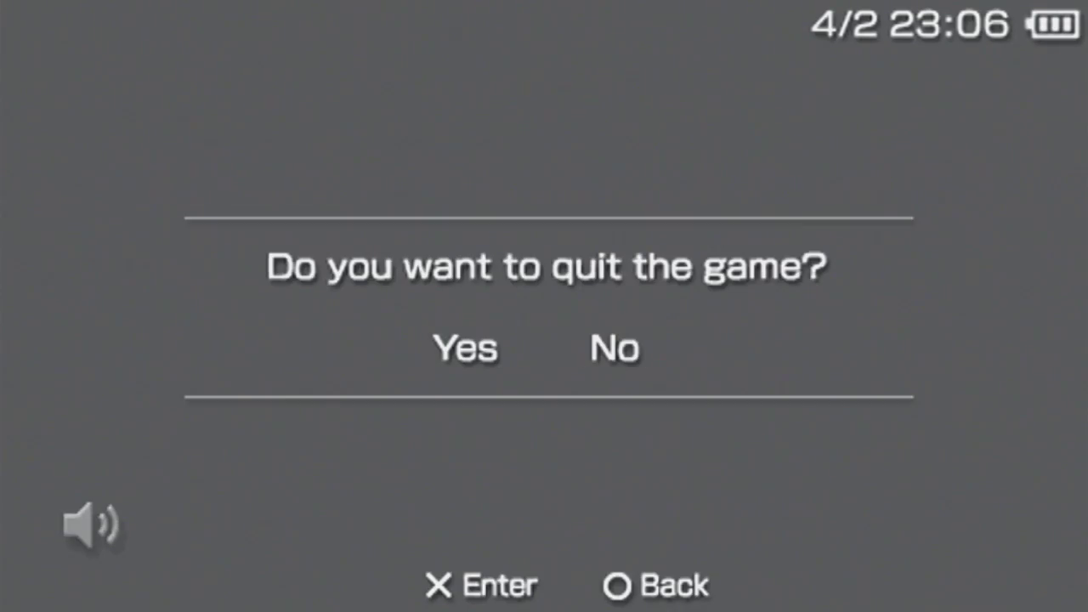
{"action": "key", "text": "Return"}
{"action": "key", "text": "Home"}
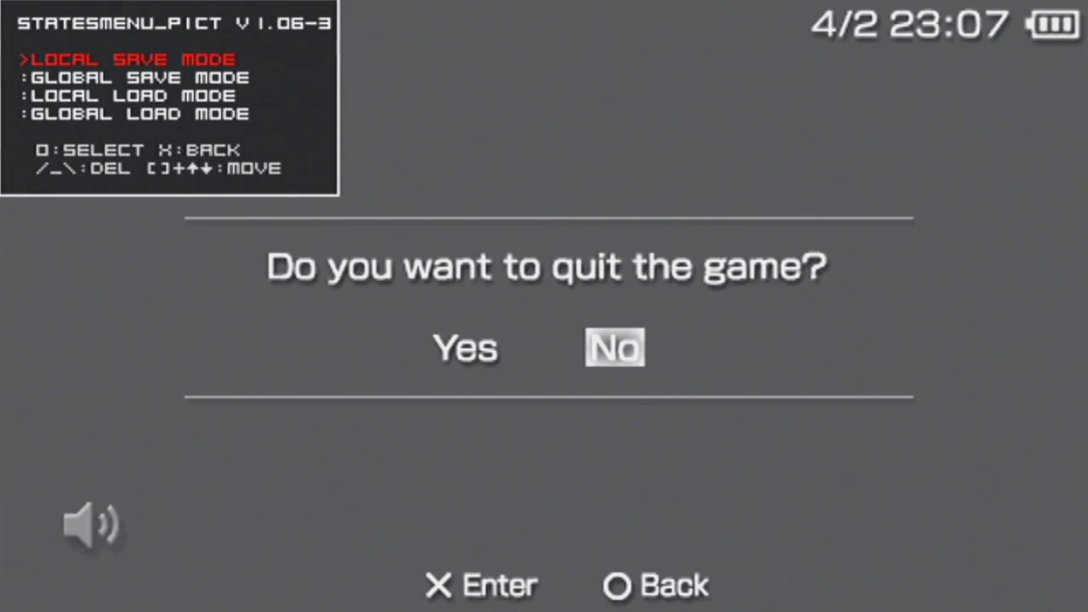
{"action": "key", "text": "Escape"}
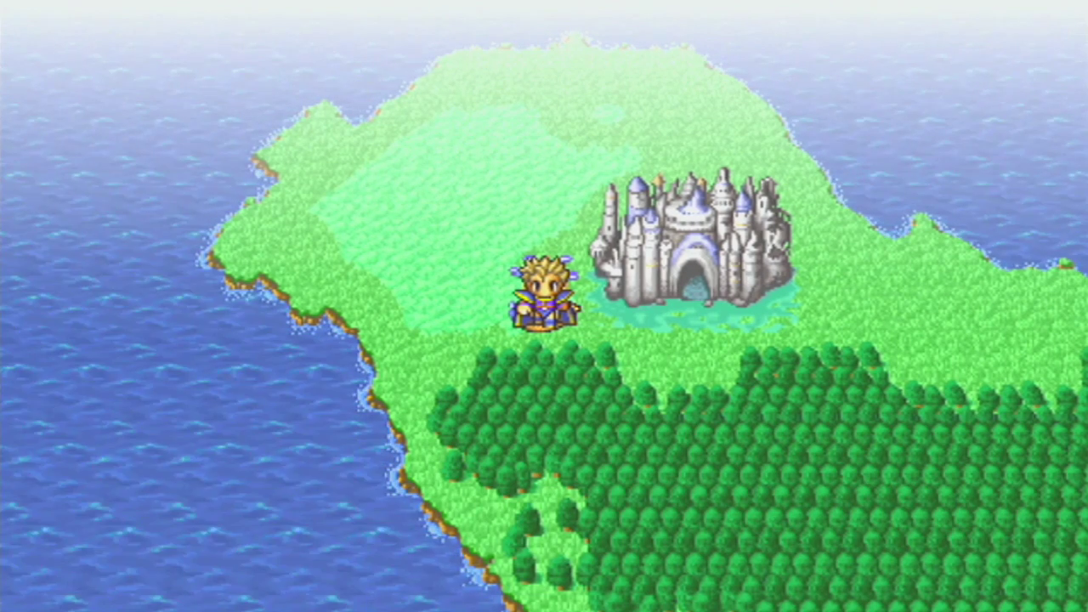
- Browse the local and global save modes and the local save slot list, SLOT1 and SLOT2
{"action": "key", "text": "Escape"}
{"action": "key", "text": "Down"}
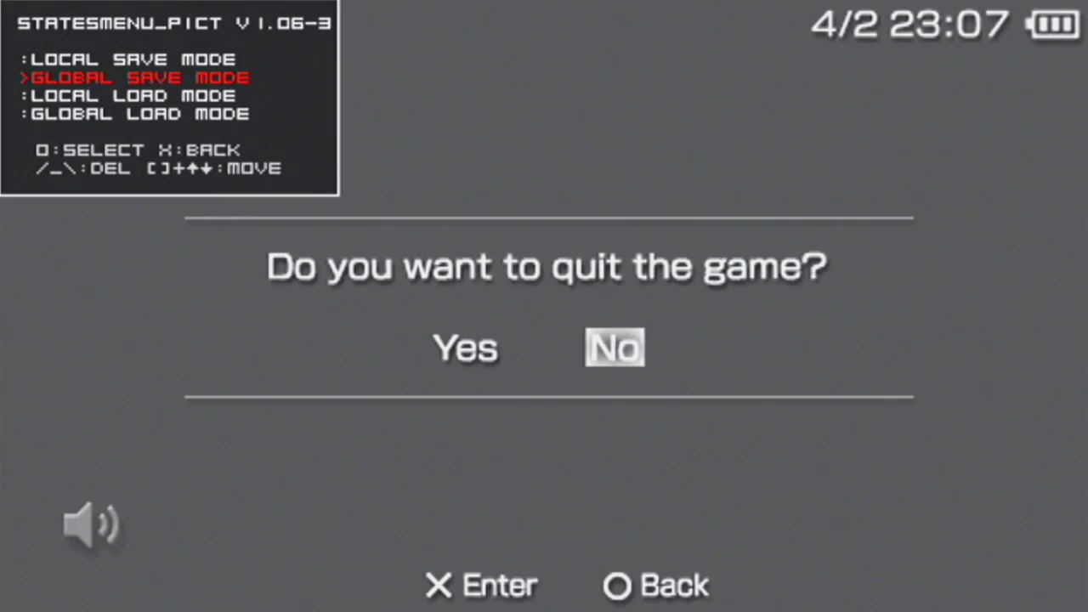
{"action": "key", "text": "Escape"}
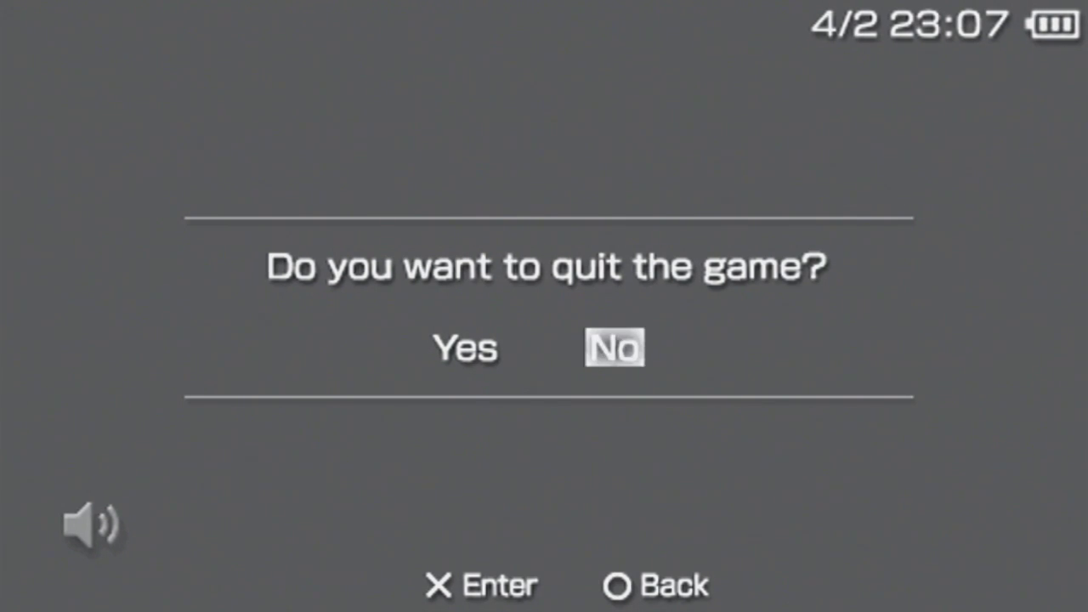
{"action": "key", "text": "Escape"}
{"action": "key", "text": "Escape"}
{"action": "key", "text": "Down"}
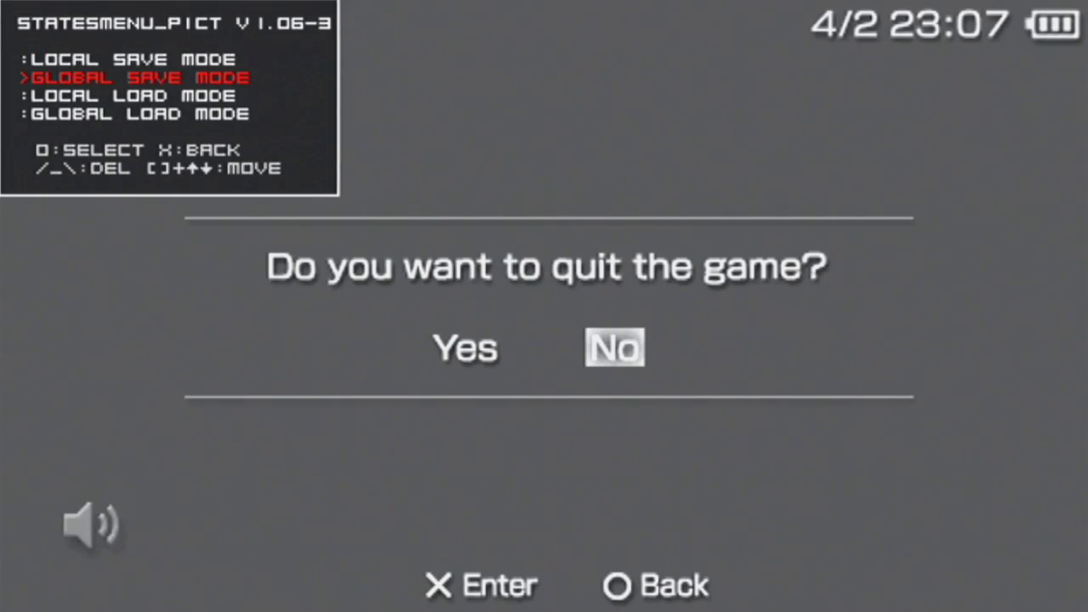
{"action": "key", "text": "Up"}
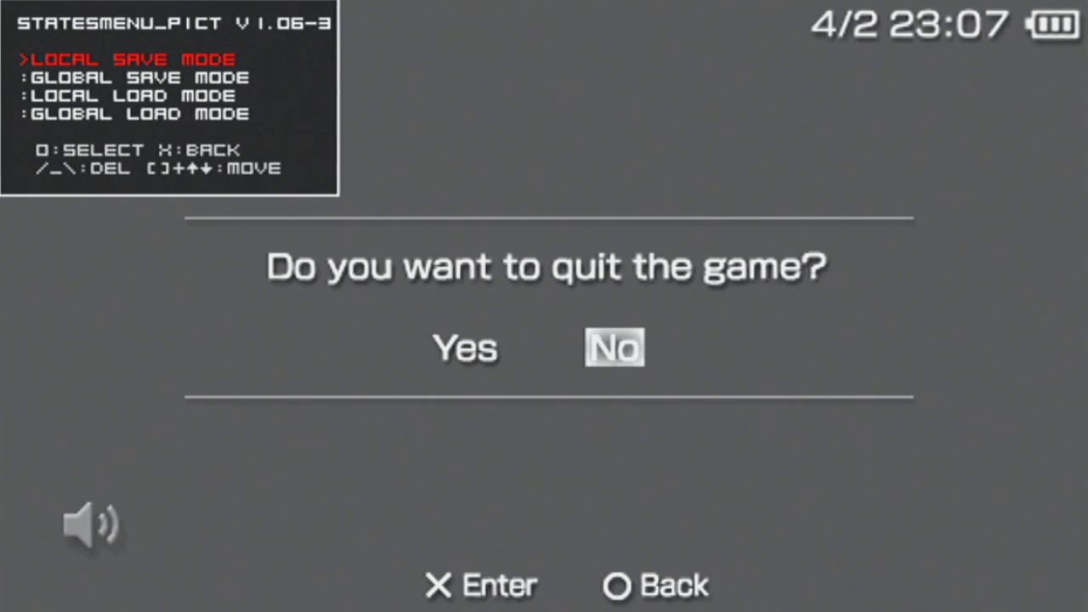
{"action": "key", "text": "Return"}
{"action": "key", "text": "Down"}
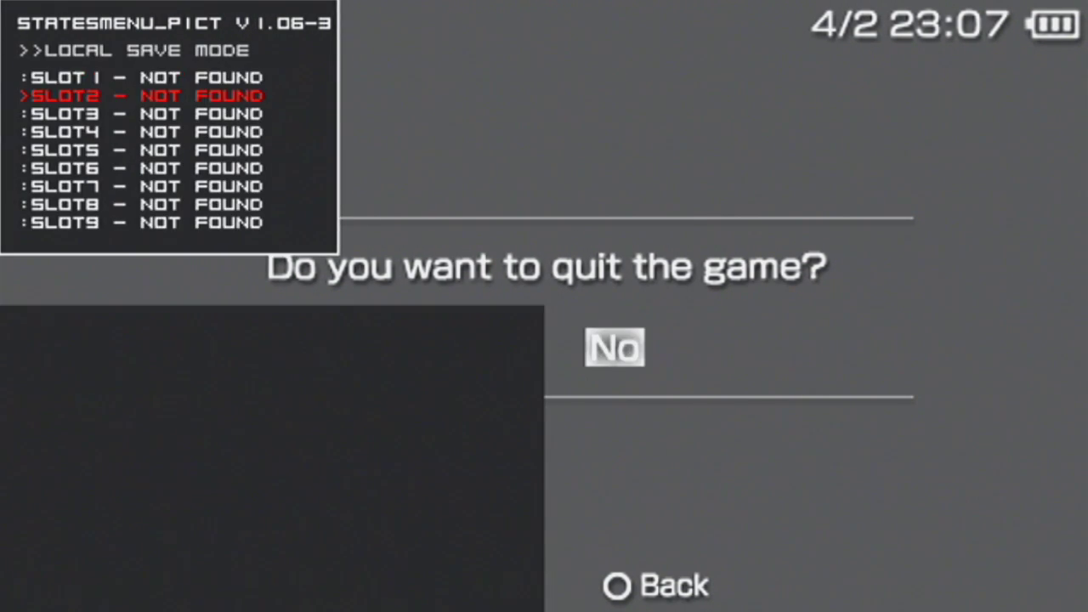
{"action": "key", "text": "Up"}
{"action": "key", "text": "Escape"}
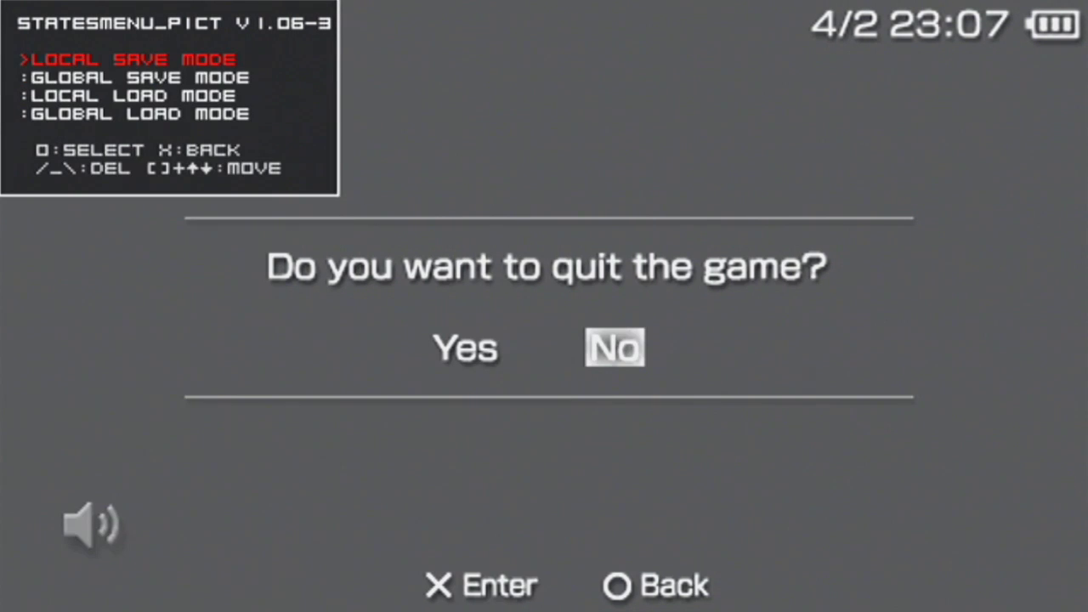
- Check local save SLOT1–SLOT9 all show NOT FOUND, then close the states menu
{"action": "key", "text": "Down"}
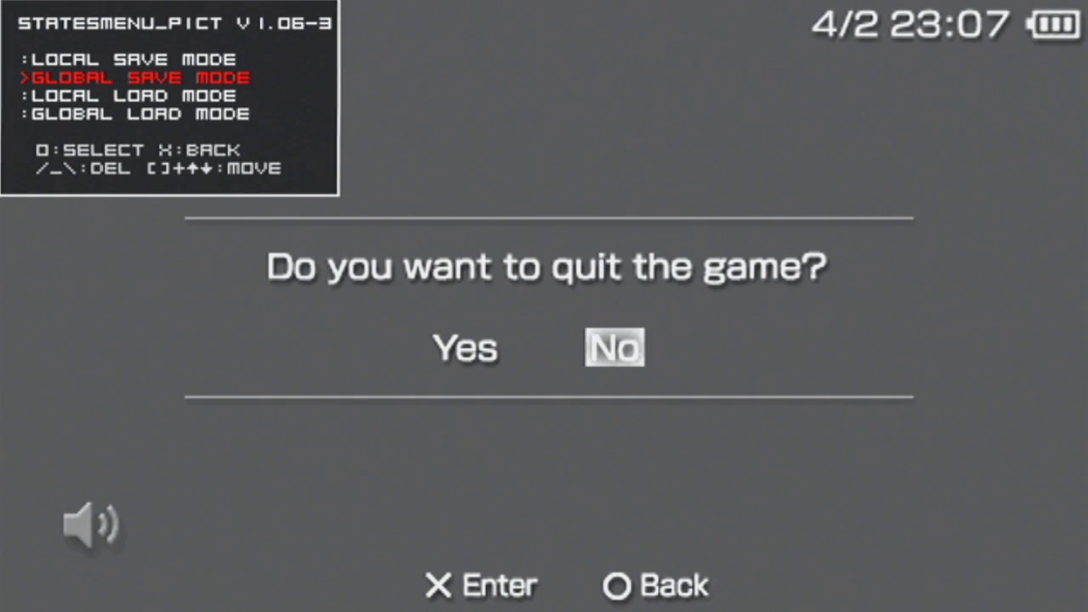
{"action": "key", "text": "Down"}
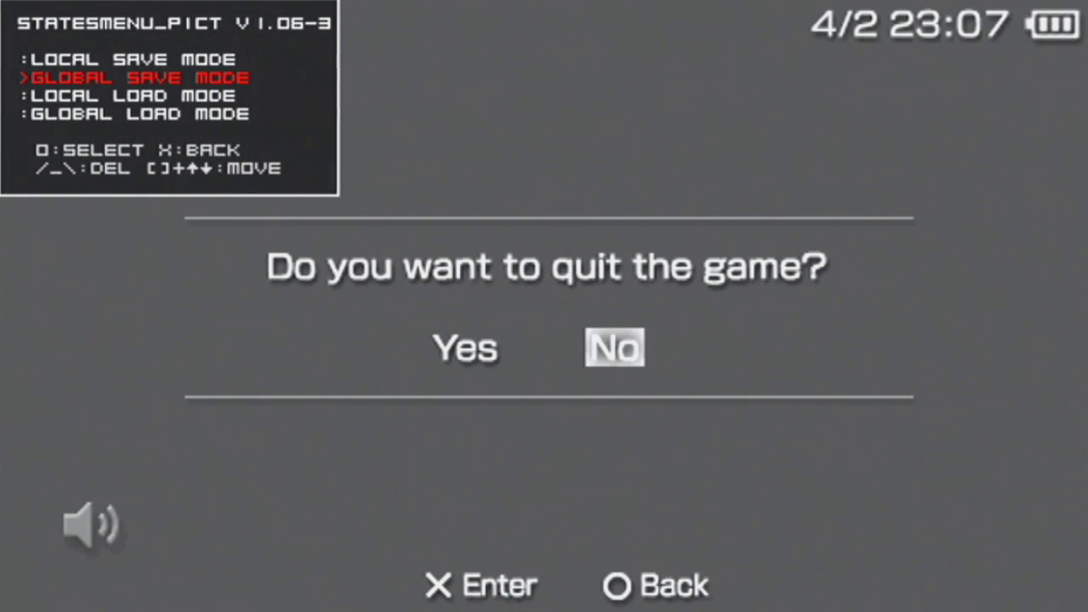
{"action": "key", "text": "Up"}
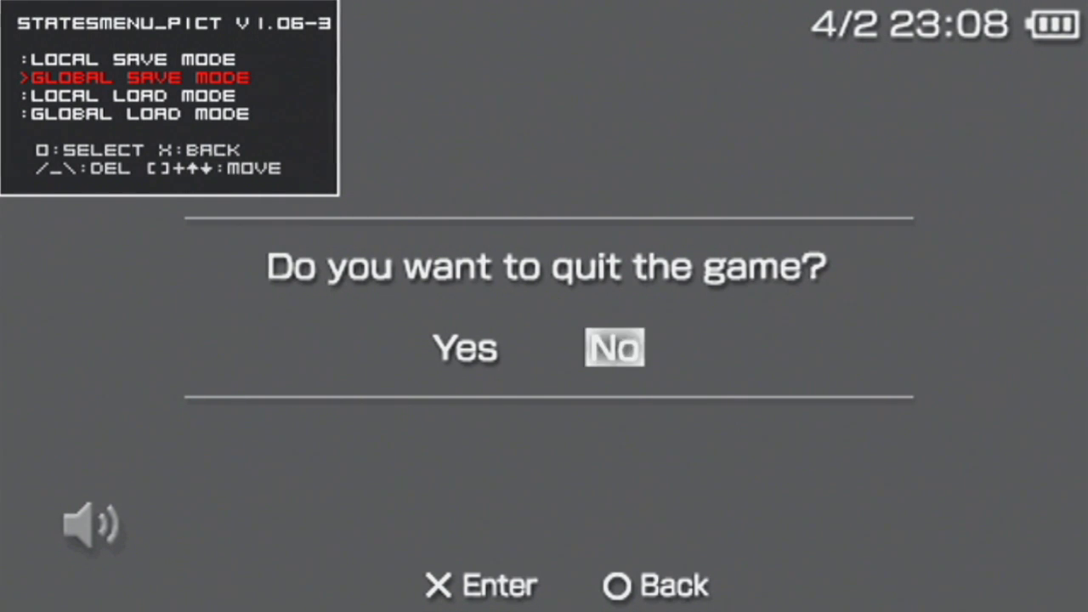
{"action": "key", "text": "Up"}
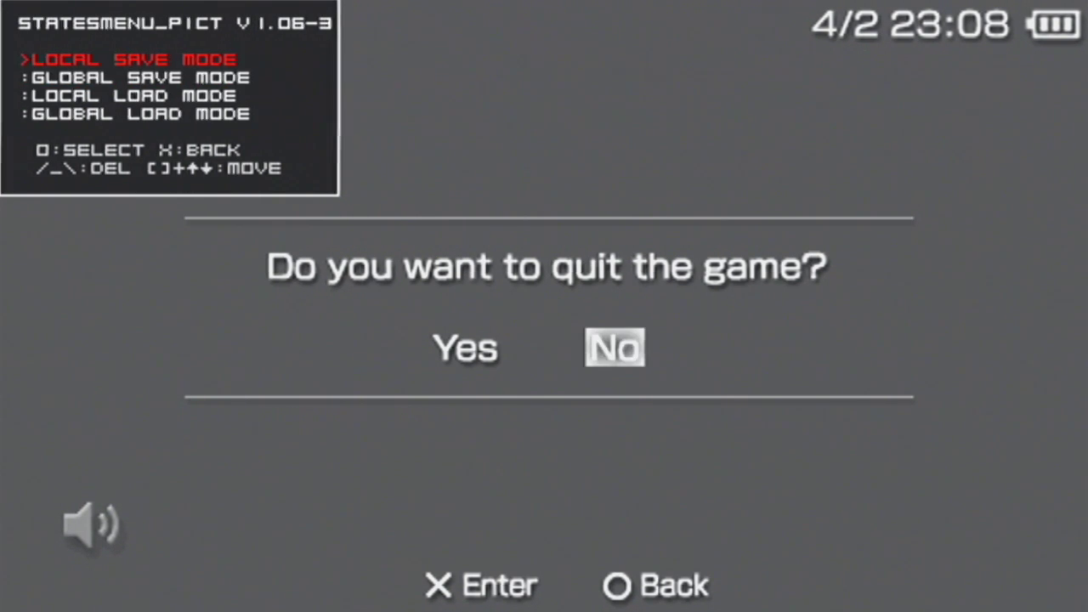
{"action": "key", "text": "Return"}
{"action": "key", "text": "Down"}
{"action": "key", "text": "Up"}
{"action": "key", "text": "Up"}
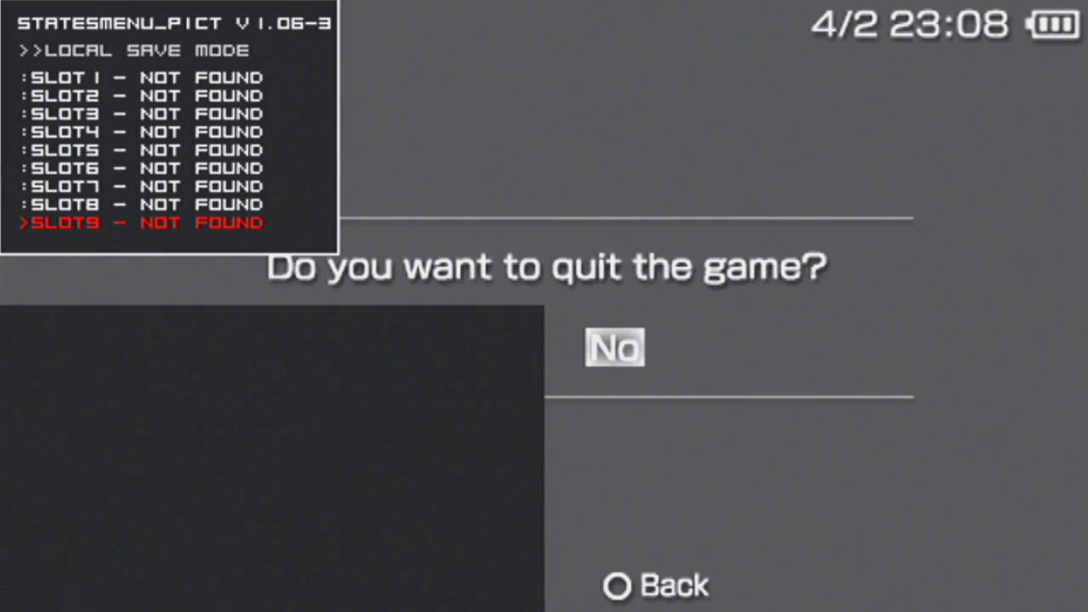
{"action": "key", "text": "Down"}
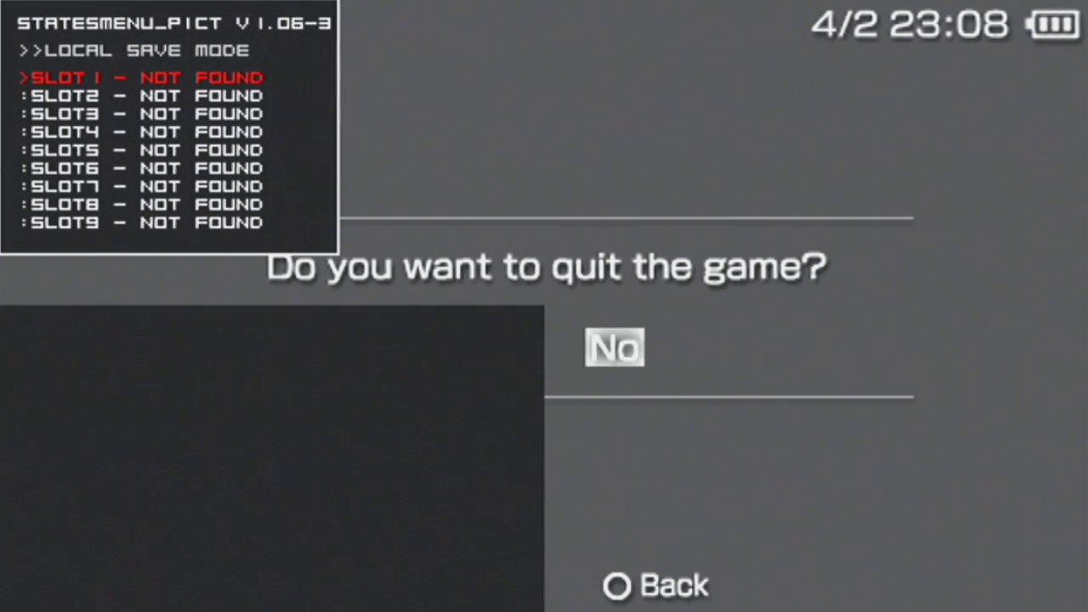
{"action": "key", "text": "Escape"}
{"action": "key", "text": "Escape"}
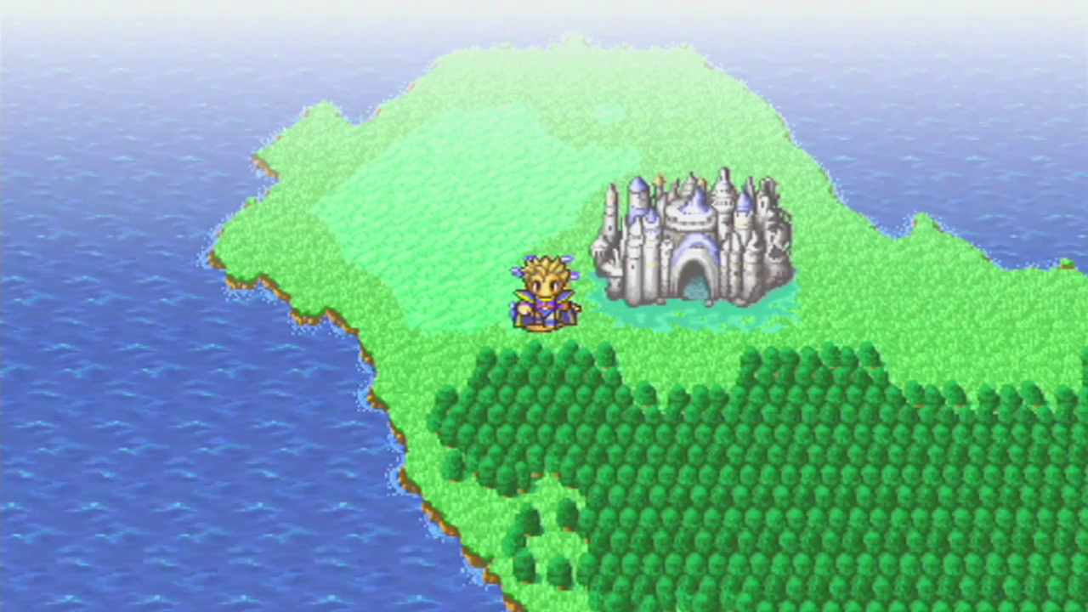
- Walk into the forest below the castle and fight off two Gigas Worms for 31 EXP
{"action": "key", "text": "Up"}
{"action": "key", "text": "Down"}
{"action": "key", "text": "Left"}
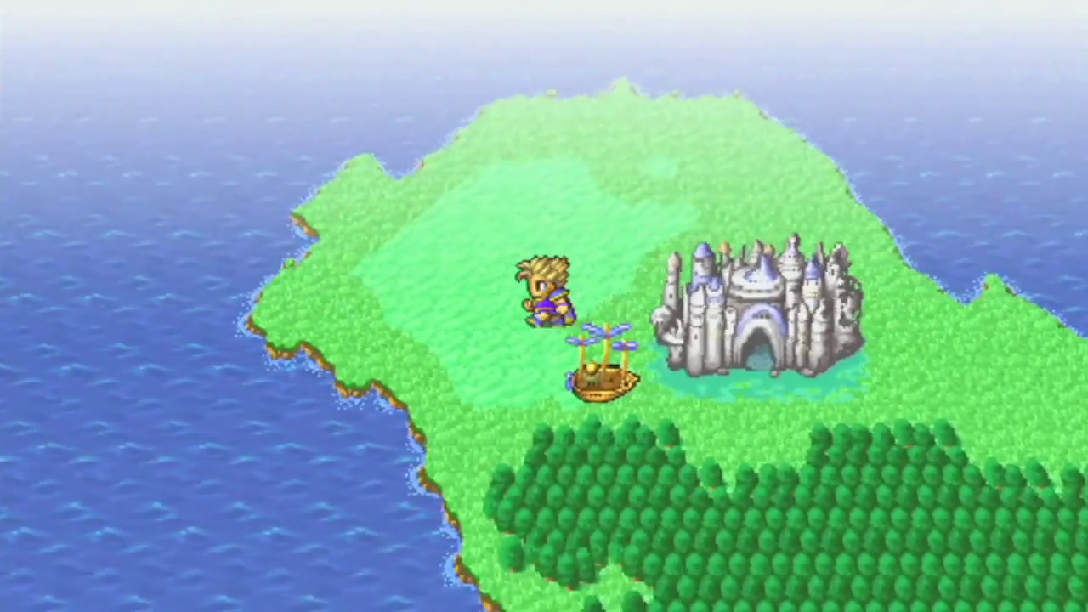
{"action": "key", "text": "Down"}
{"action": "key", "text": "Right"}
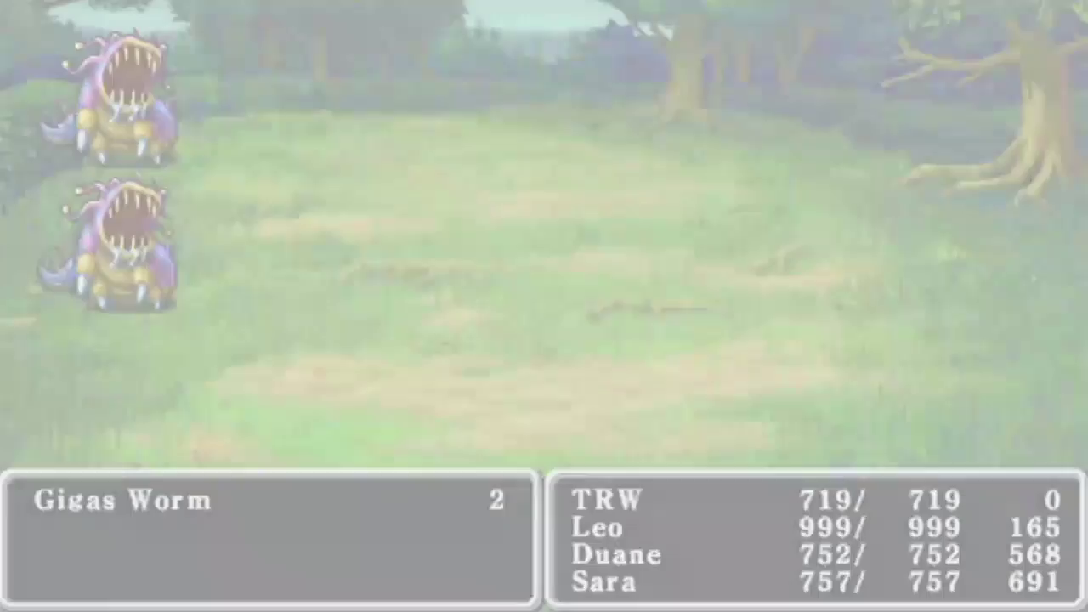
{"action": "key", "text": "Return"}
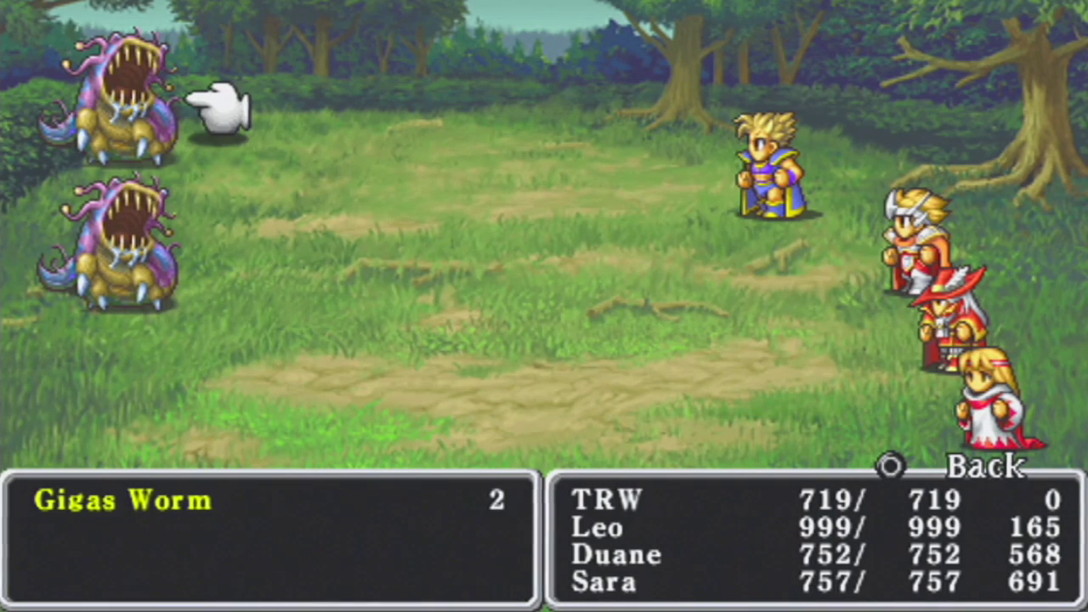
{"action": "key", "text": "Return"}
{"action": "key", "text": "Return"}
{"action": "key", "text": "Return"}
{"action": "key", "text": "Return"}
{"action": "key", "text": "Return"}
{"action": "key", "text": "Return"}
{"action": "key", "text": "Return"}
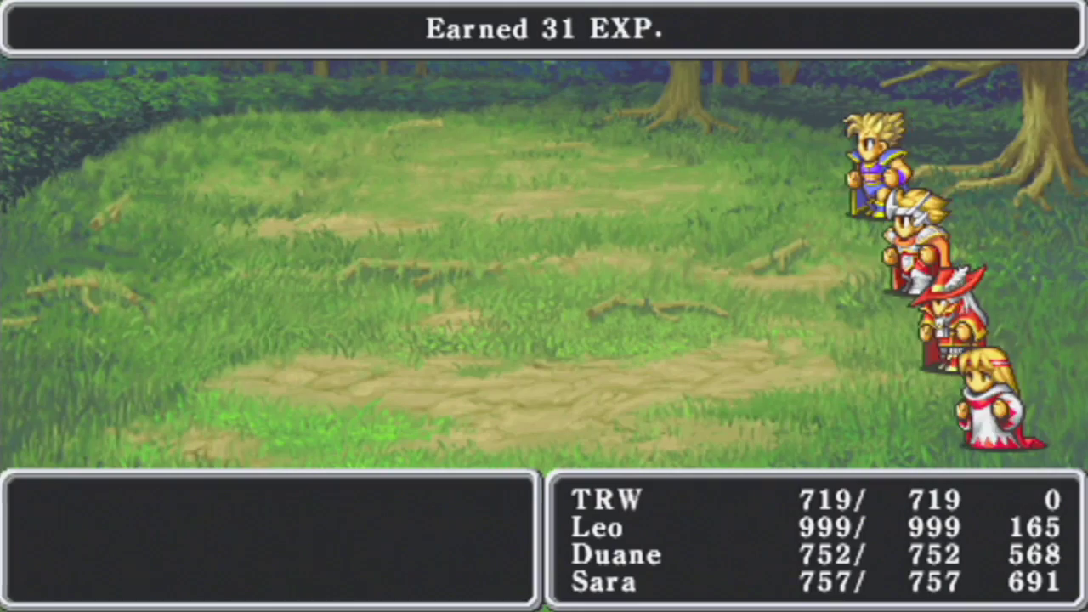
{"action": "key", "text": "Return"}
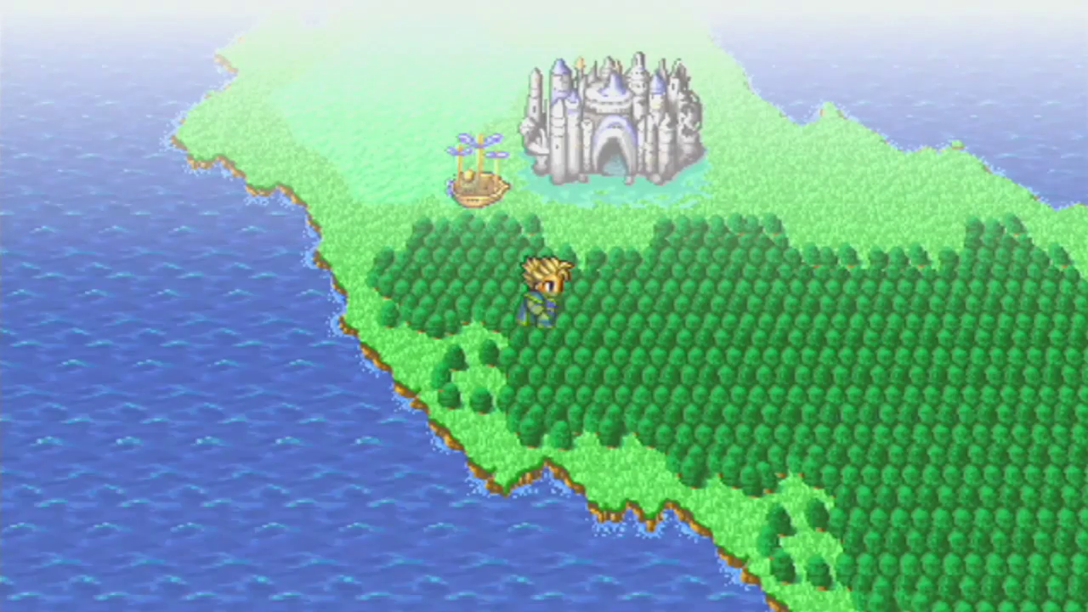